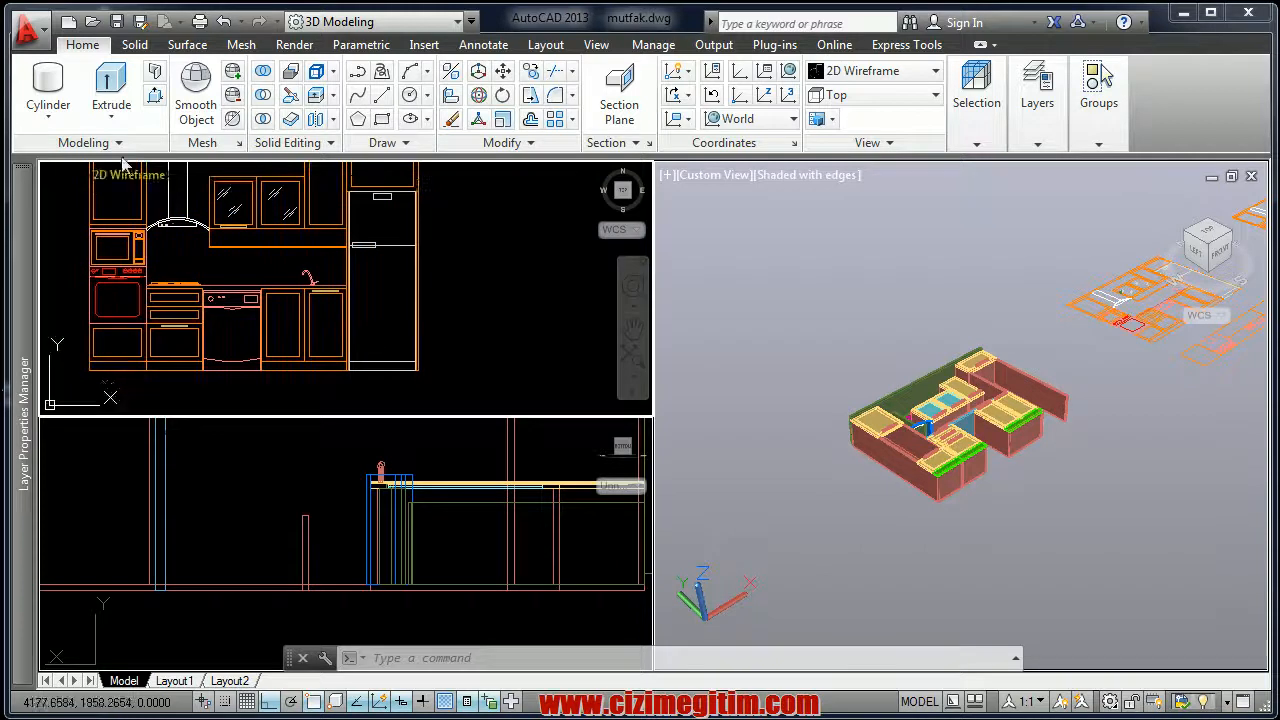
Make the layer beyaz eşya the current layer
left_click(36, 112)
left_click(55, 171)
scroll(391, 337, "up", 3)
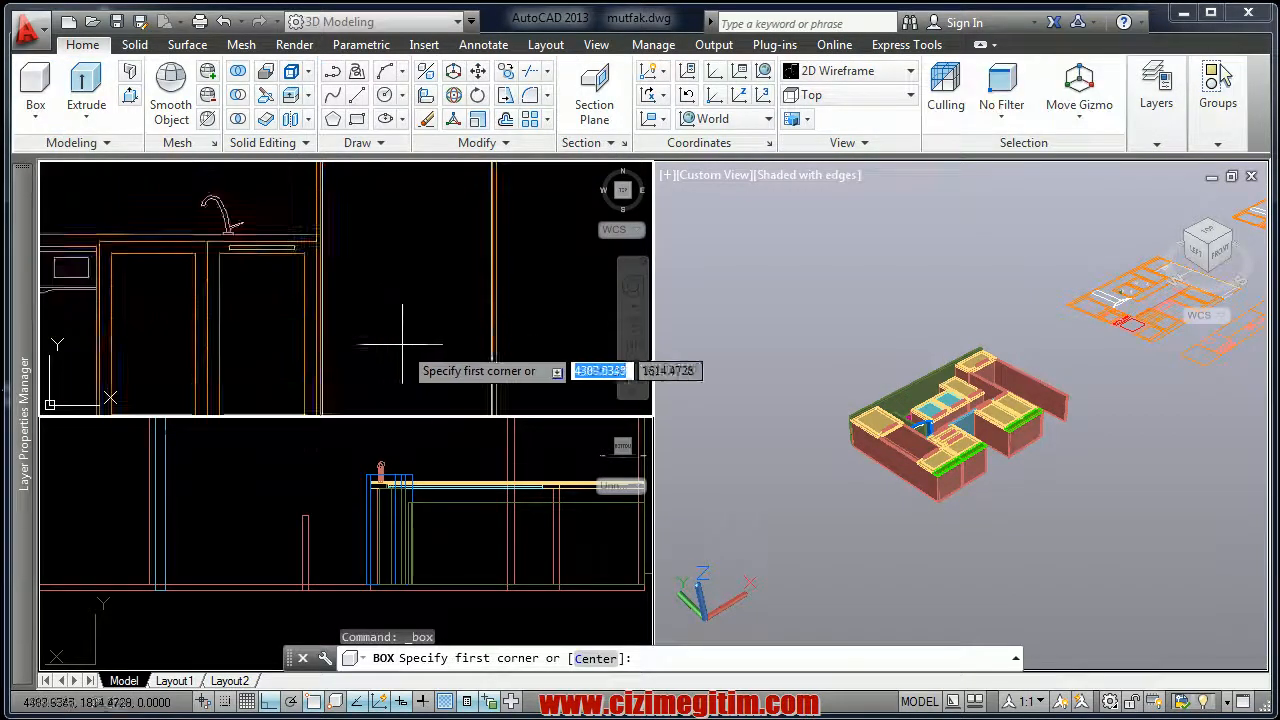
mouse_move(27, 445)
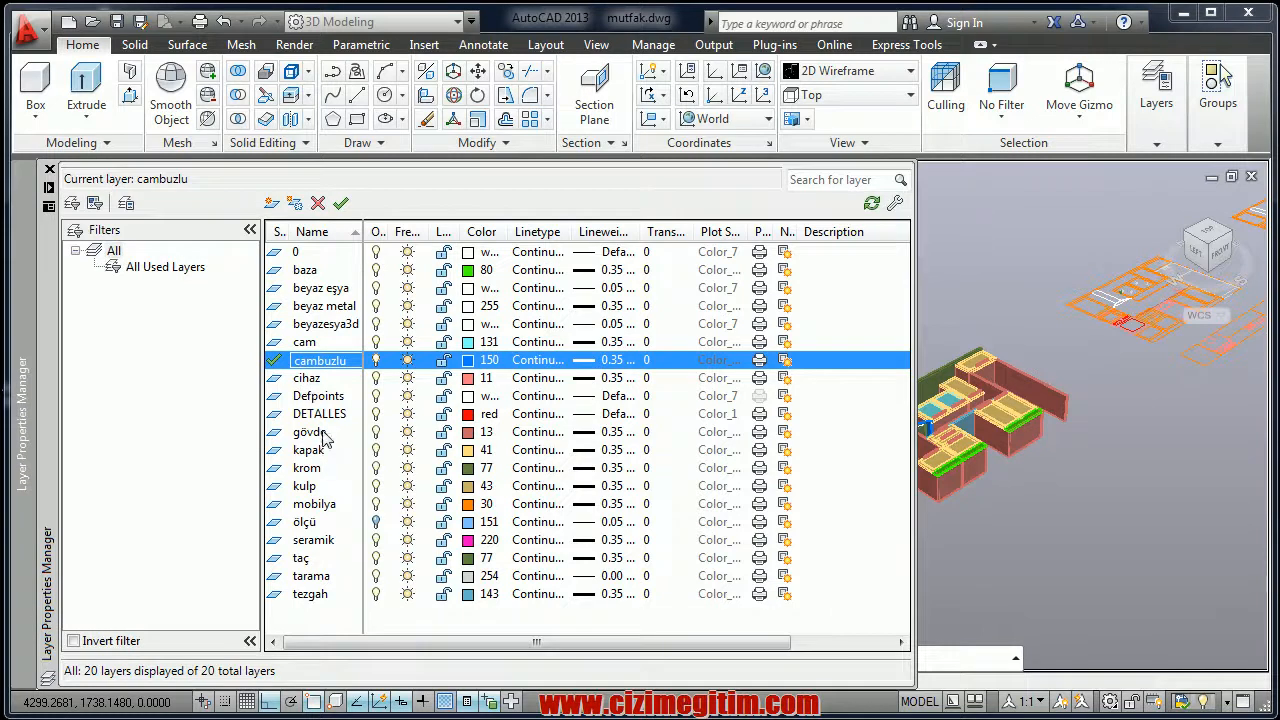
left_click(320, 307)
left_click(322, 295)
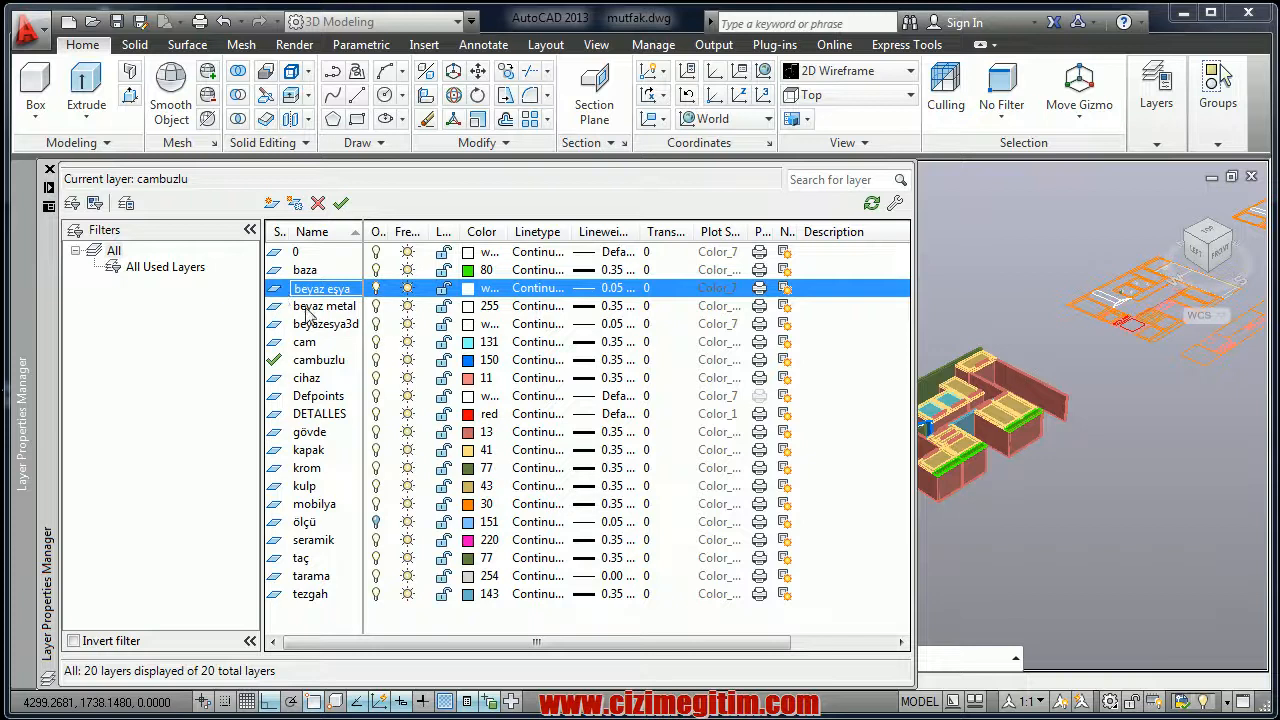
left_click(298, 307)
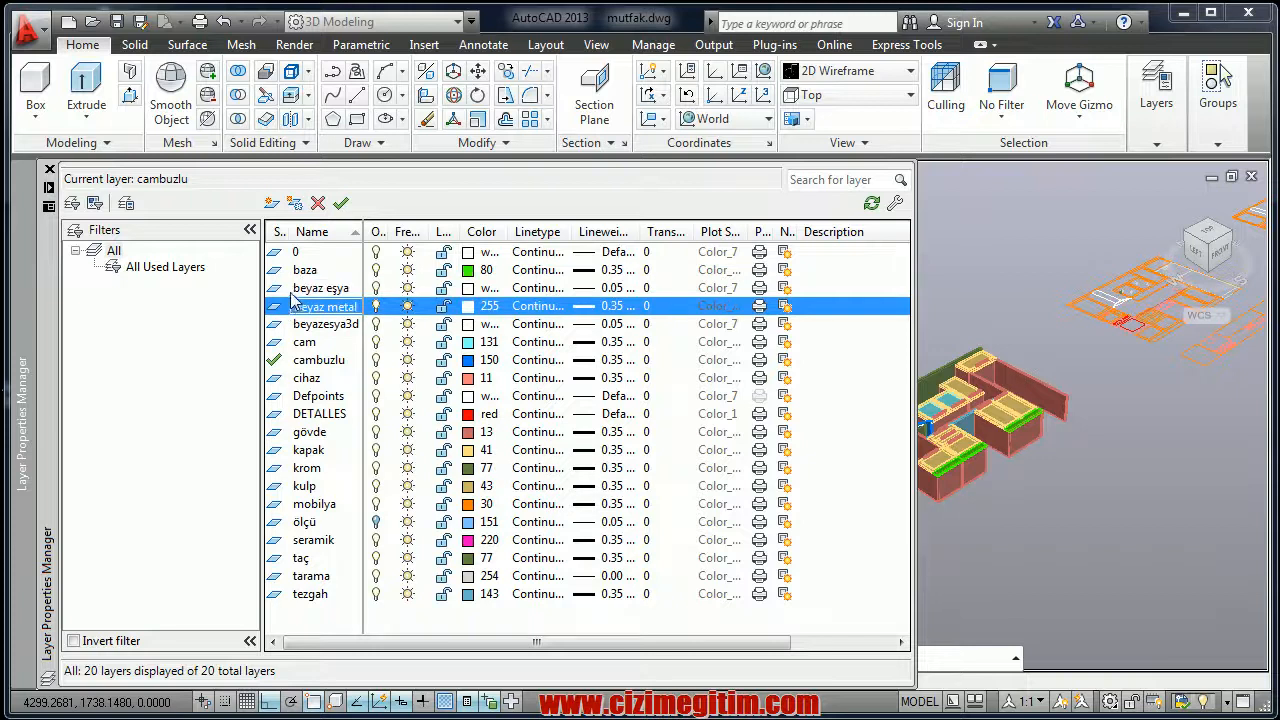
left_click(287, 289)
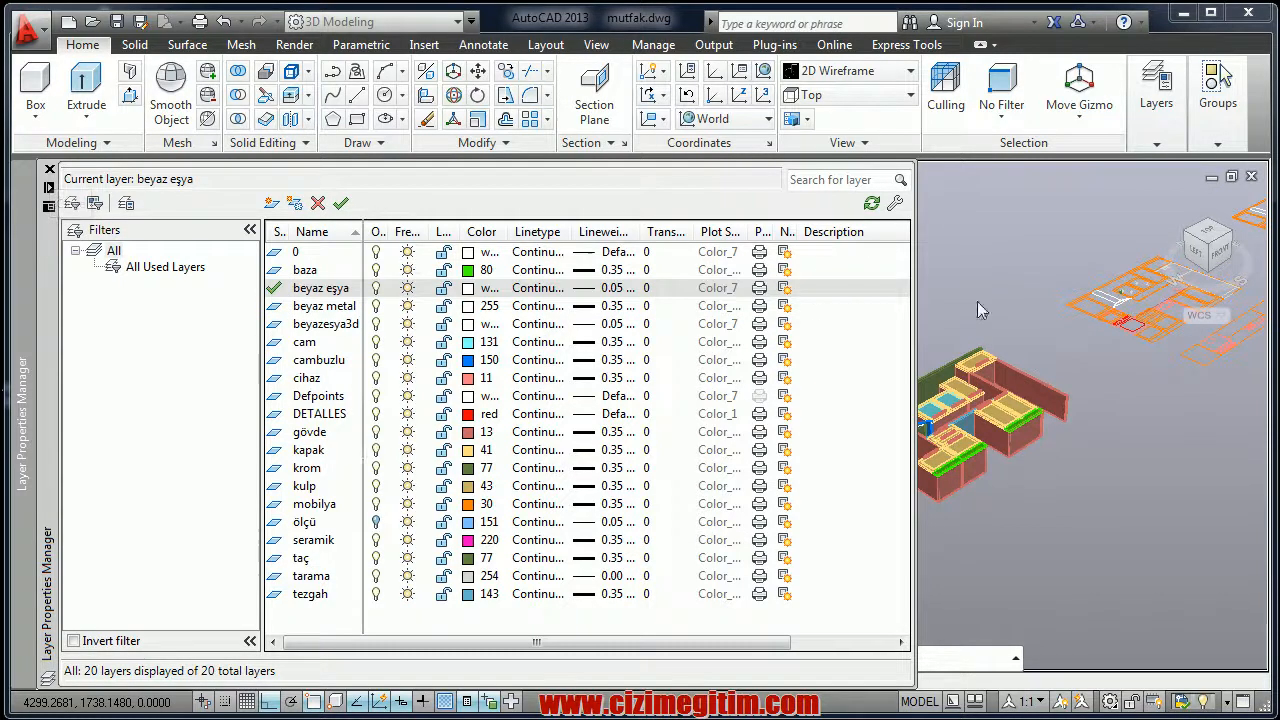
left_click(49, 169)
key("Escape")
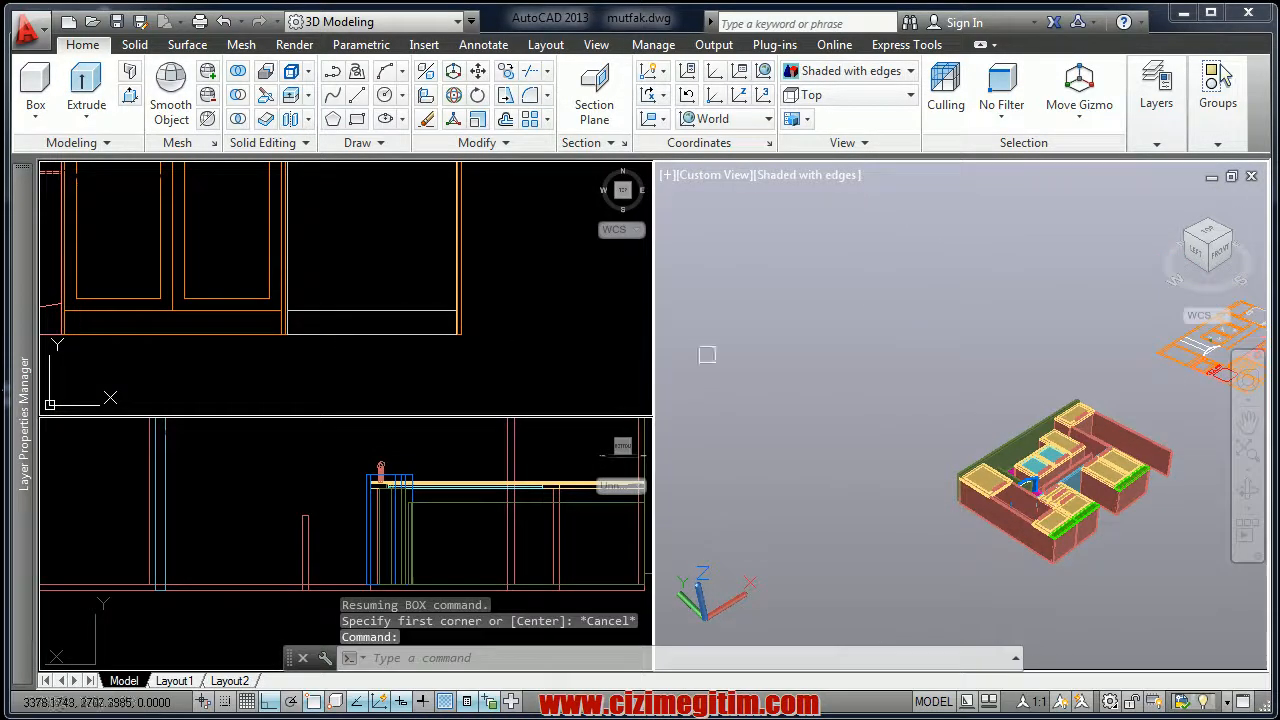
key("Escape")
Draw the refrigerator body as a box between opposite corners of its outline in the kitchen elevation, with a height of 58
left_click(35, 88)
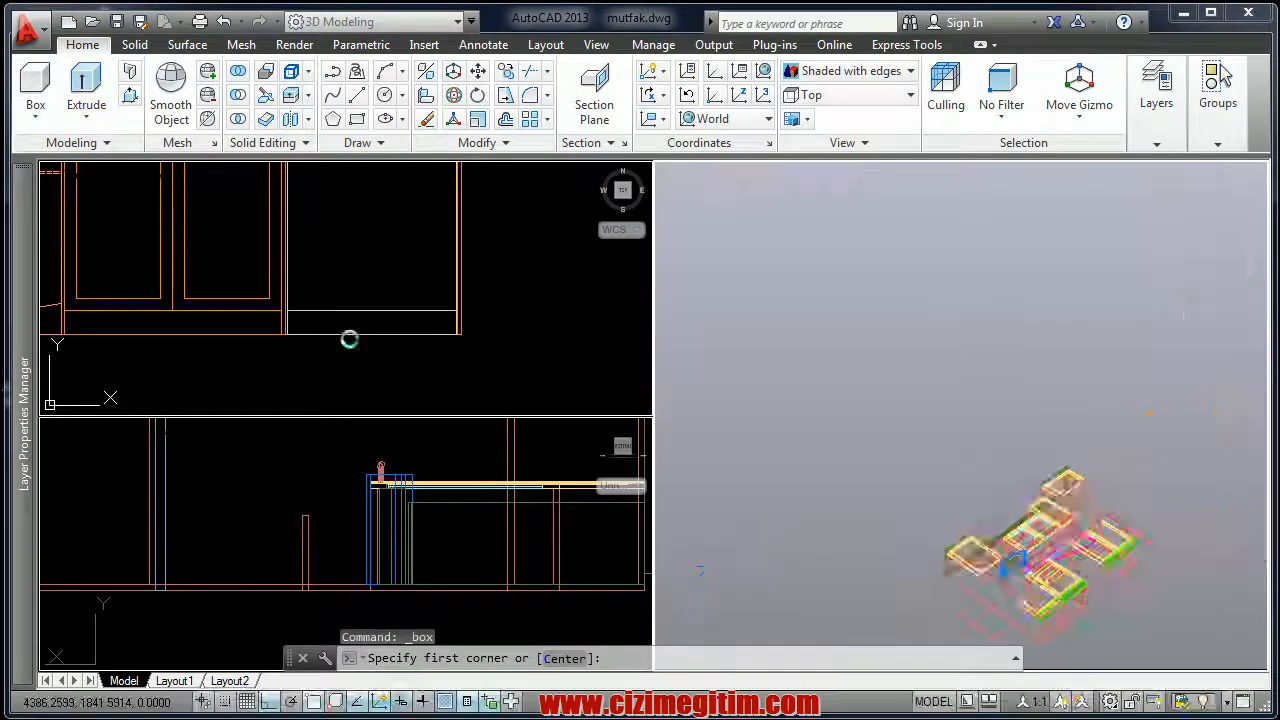
scroll(297, 335, "up", 2)
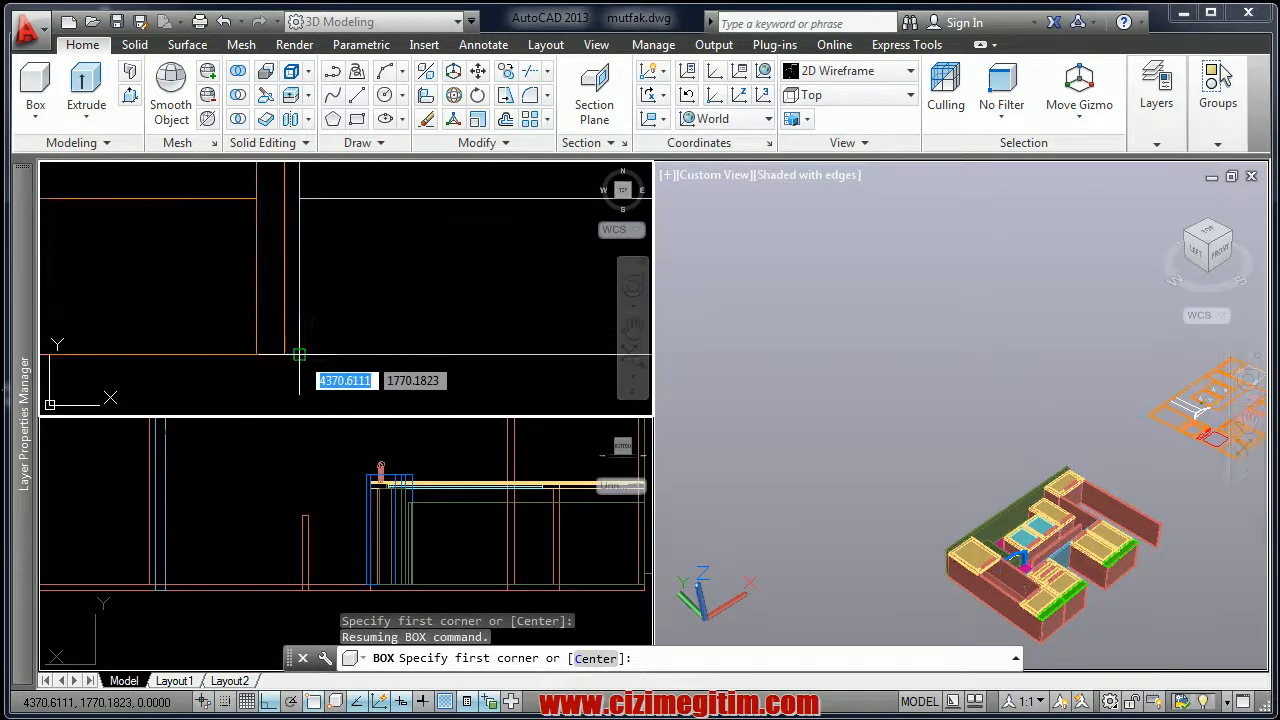
left_click(299, 354)
scroll(455, 285, "down", 3)
scroll(455, 291, "up", 2)
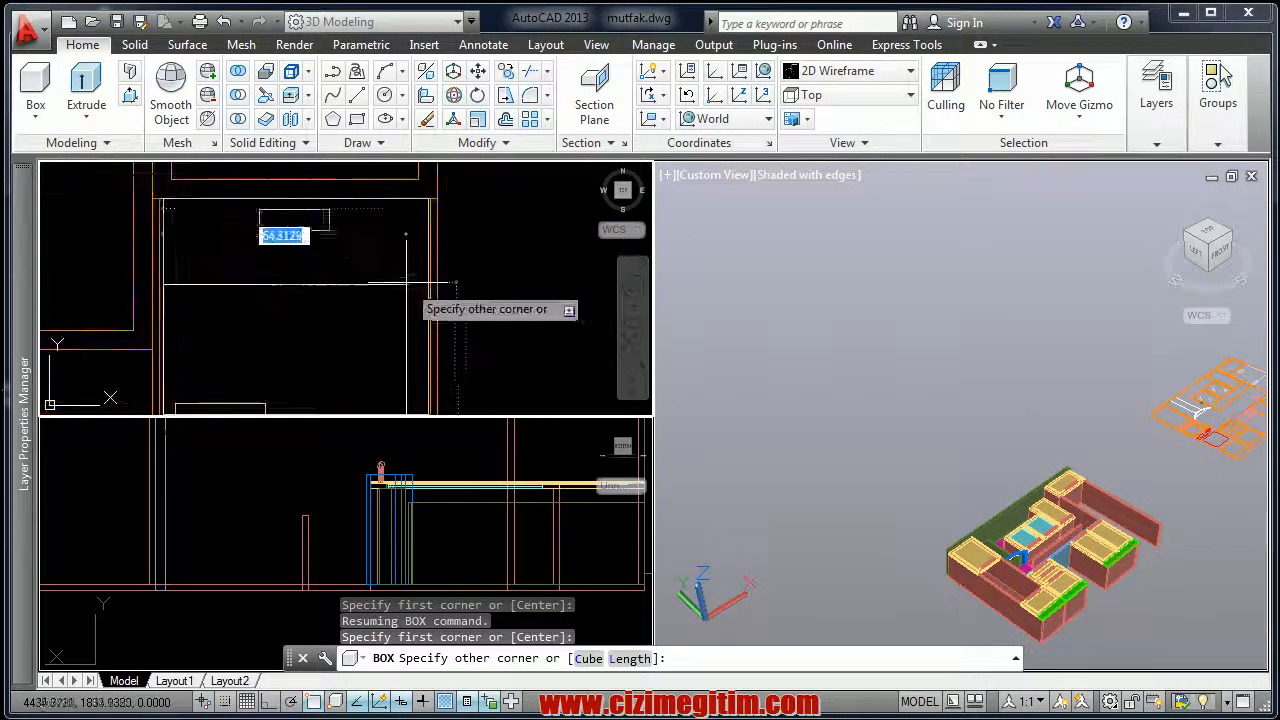
left_click(430, 199)
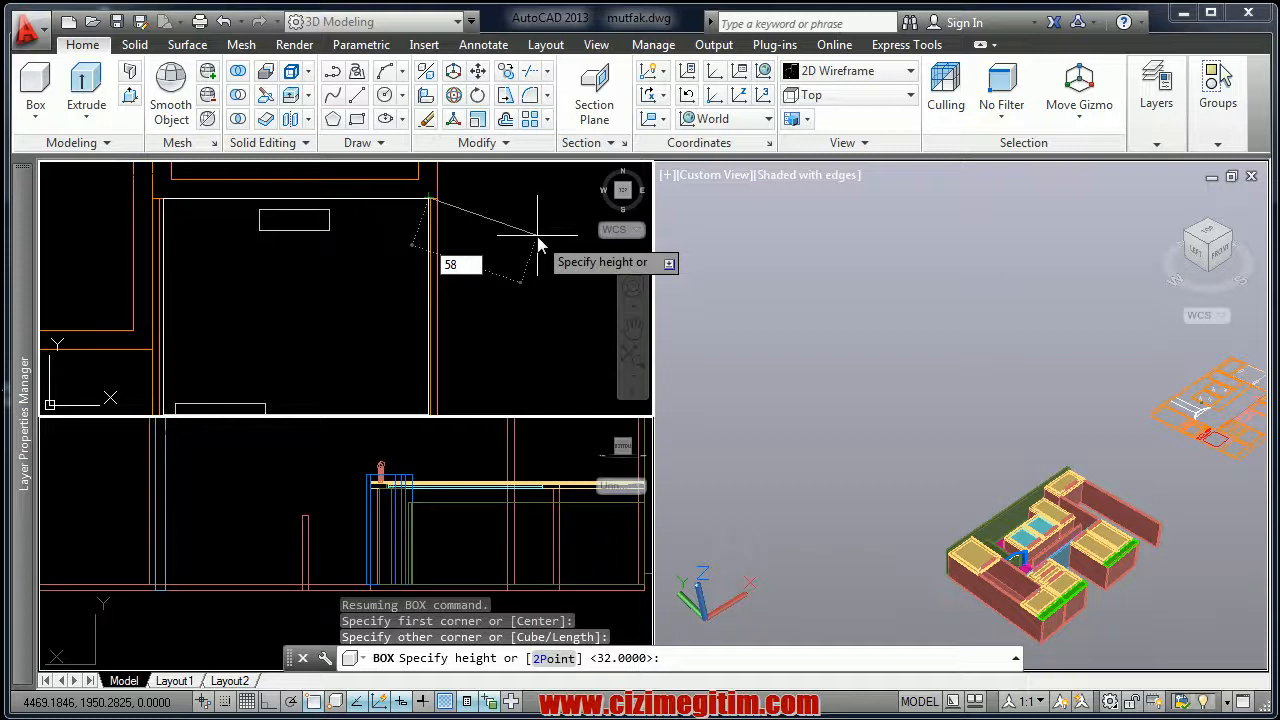
type("58")
key("Return")
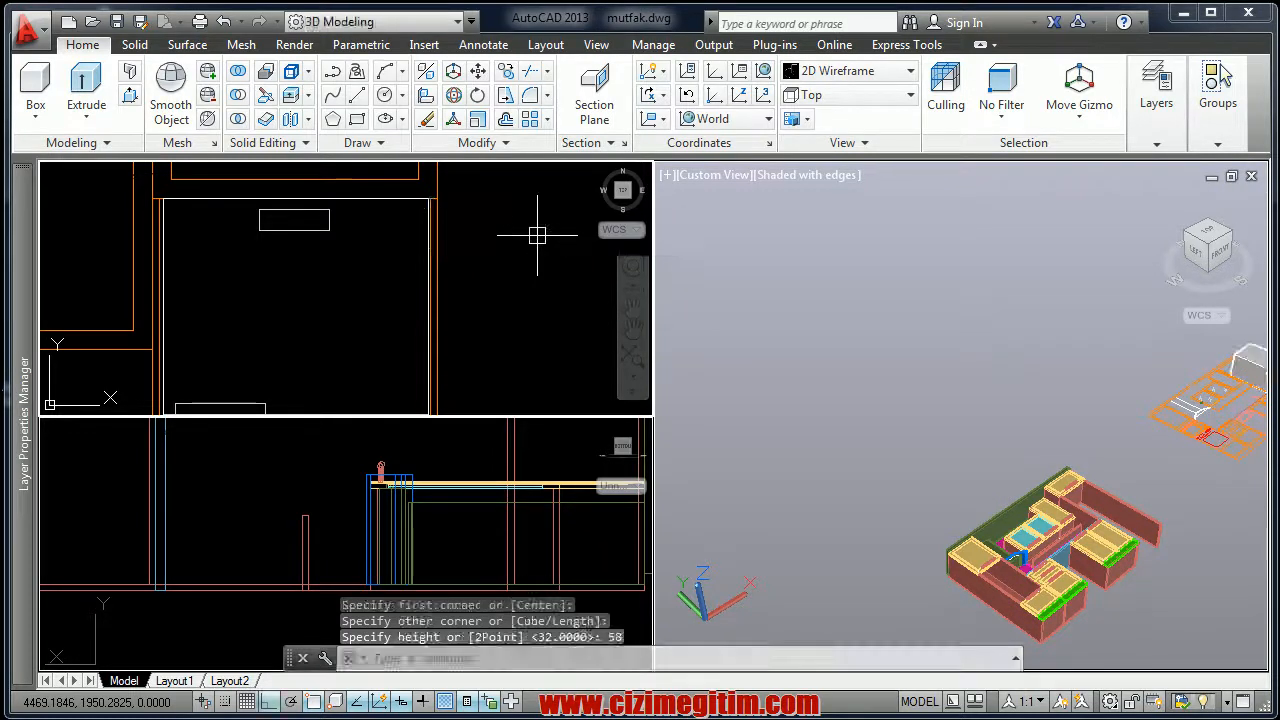
key("Return")
key("Escape")
Draw a box with a height of 6 over the refrigerator's lower door, from its bottom corner to the door division line
left_click(883, 391)
middle_click_drag(942, 422, 690, 471)
middle_click_drag(980, 412, 817, 451)
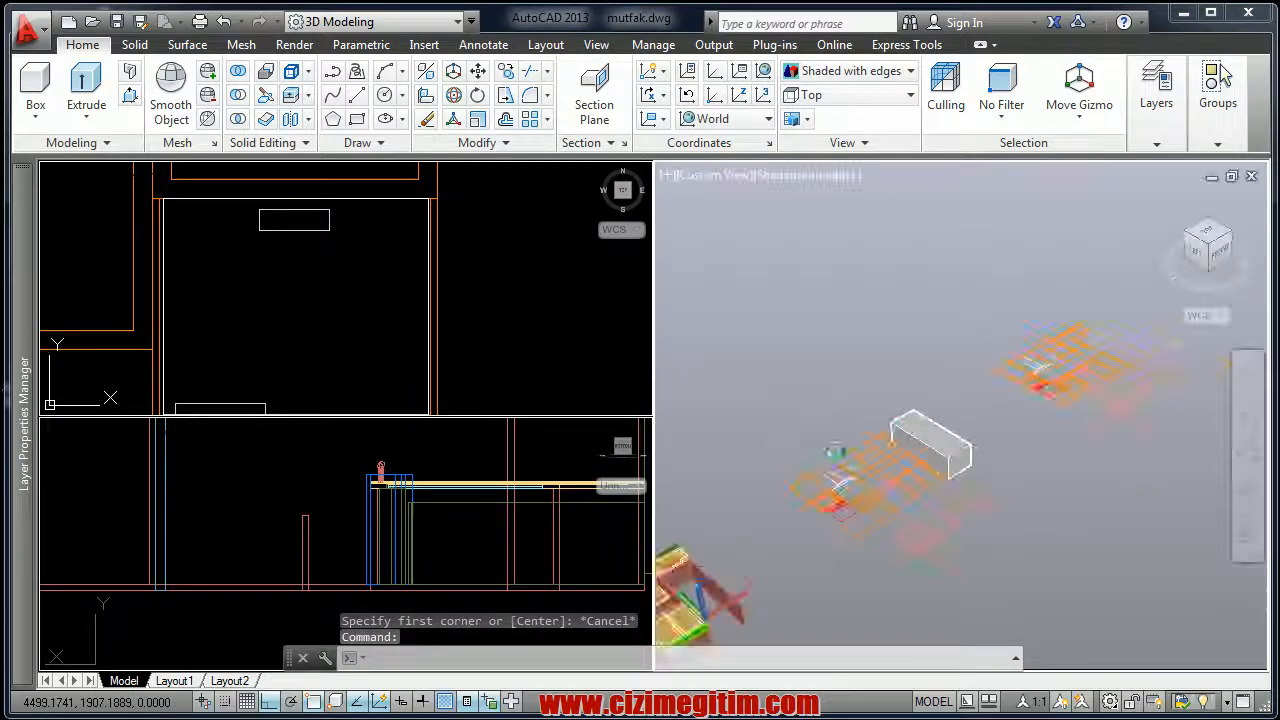
left_click(194, 286)
middle_click_drag(194, 286, 310, 236)
middle_click_drag(302, 319, 309, 283)
left_click(46, 106)
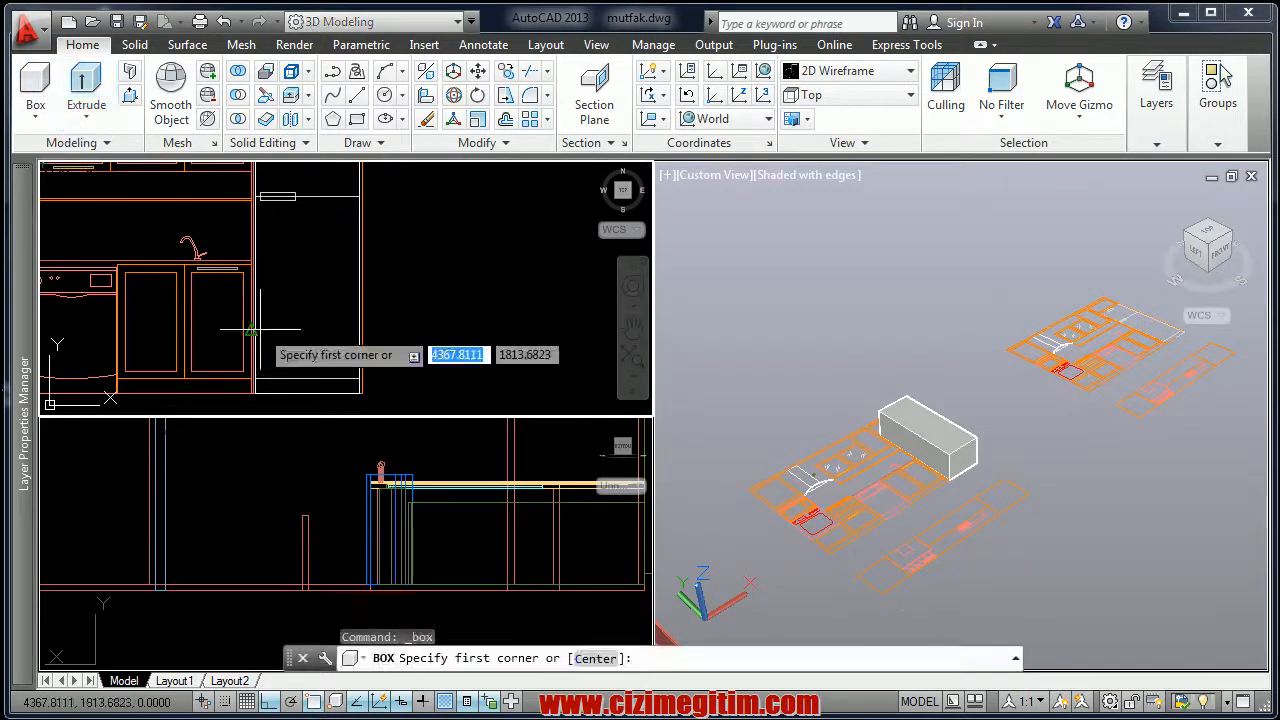
scroll(270, 350, "up", 5)
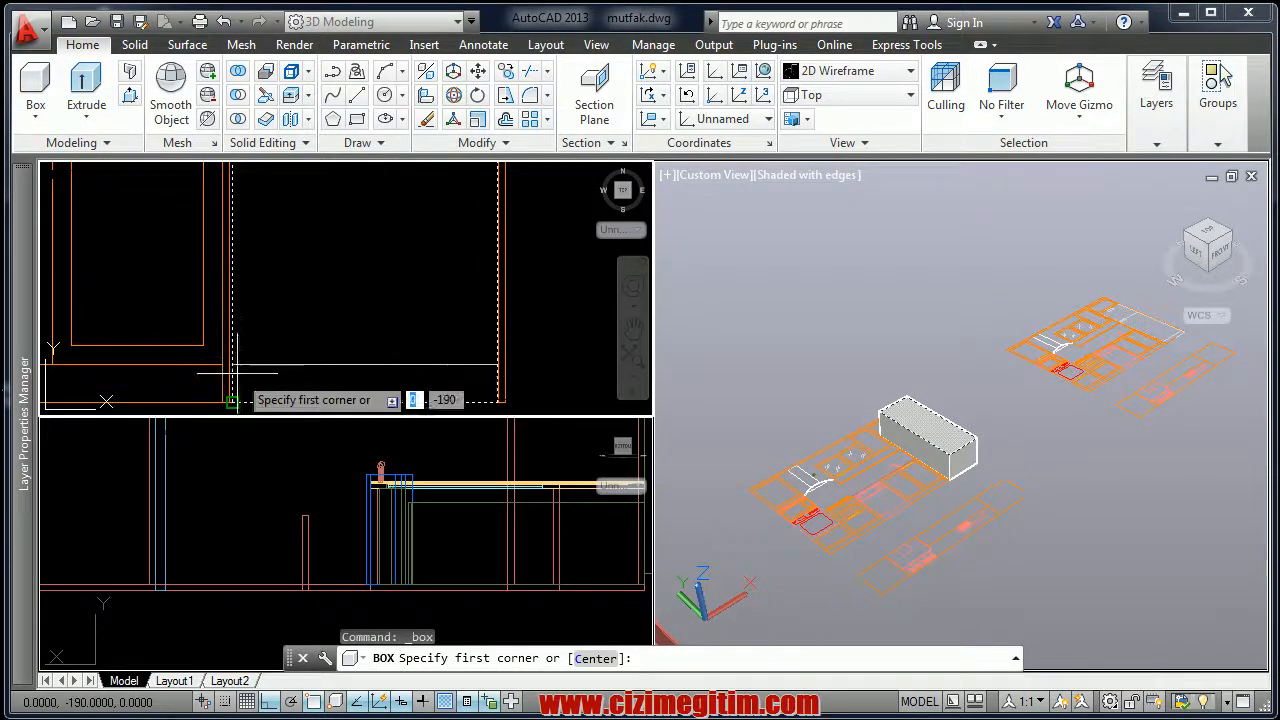
left_click(498, 364)
scroll(386, 340, "down", 4)
middle_click_drag(353, 307, 384, 376)
scroll(380, 320, "up", 6)
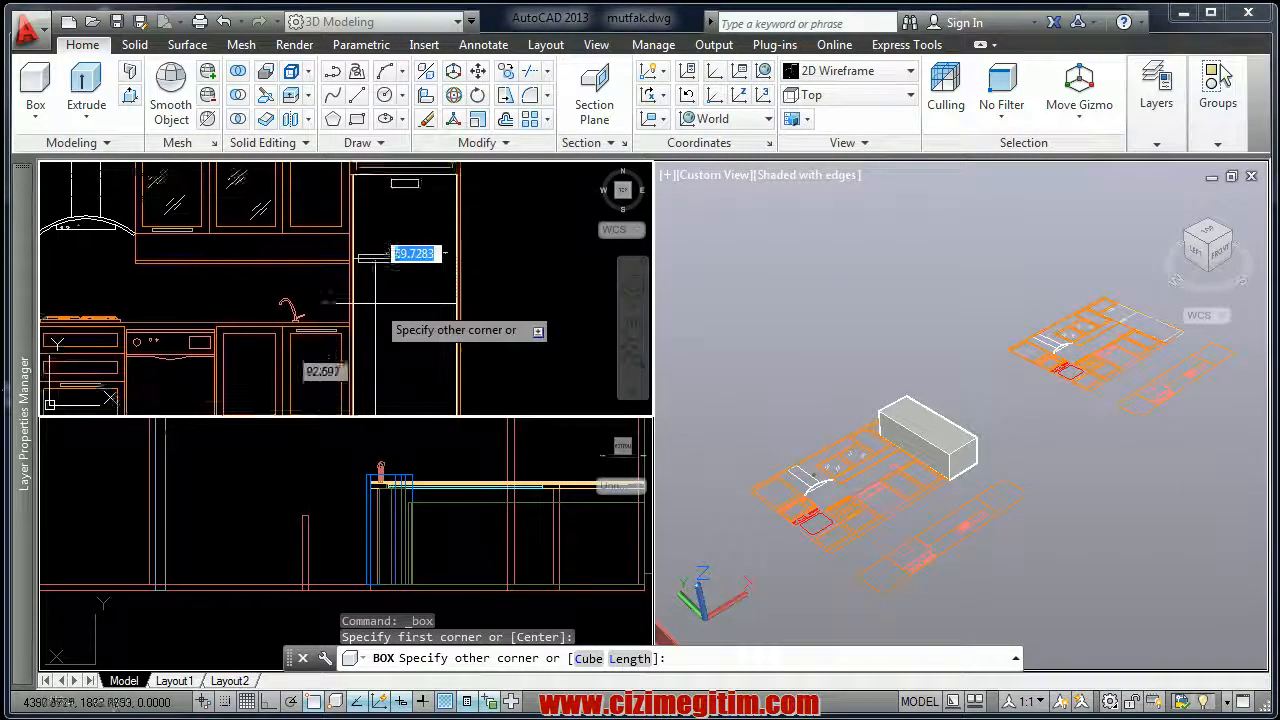
left_click(372, 277)
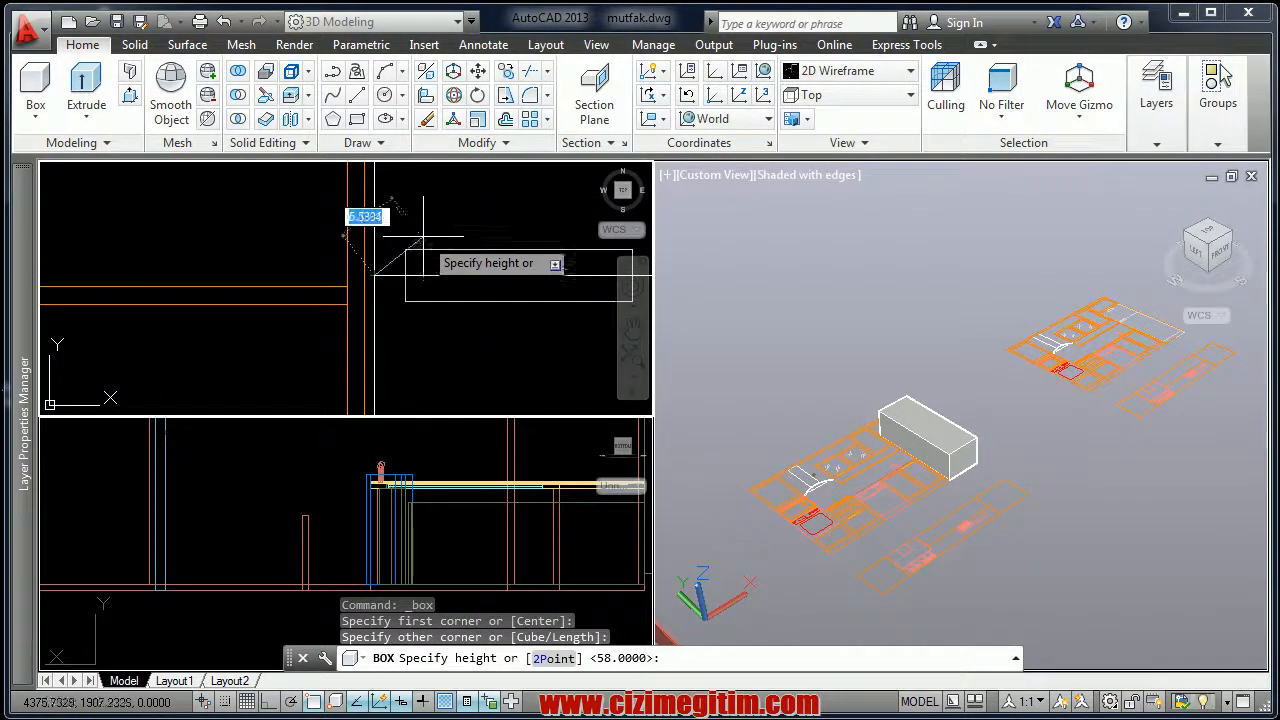
key("Return")
scroll(266, 272, "down", 3)
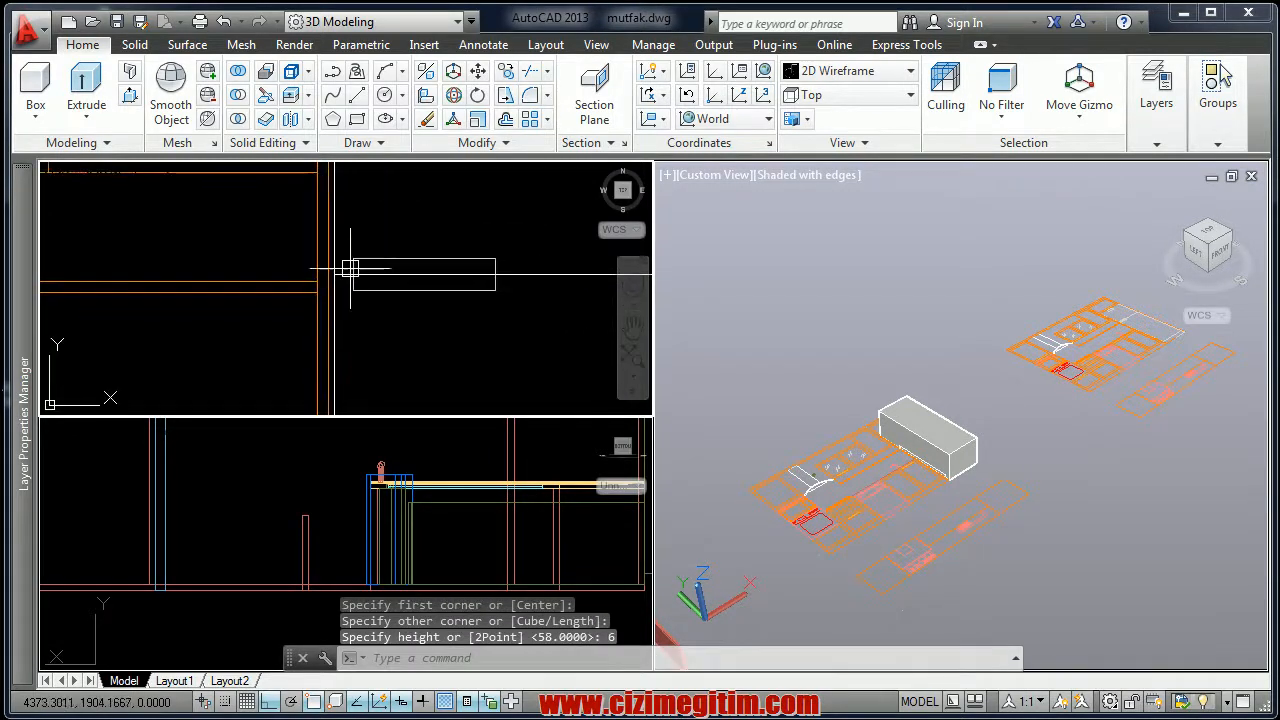
Move the lower door box from its bottom corner up onto the front face of the refrigerator body at height 58
left_click(505, 283)
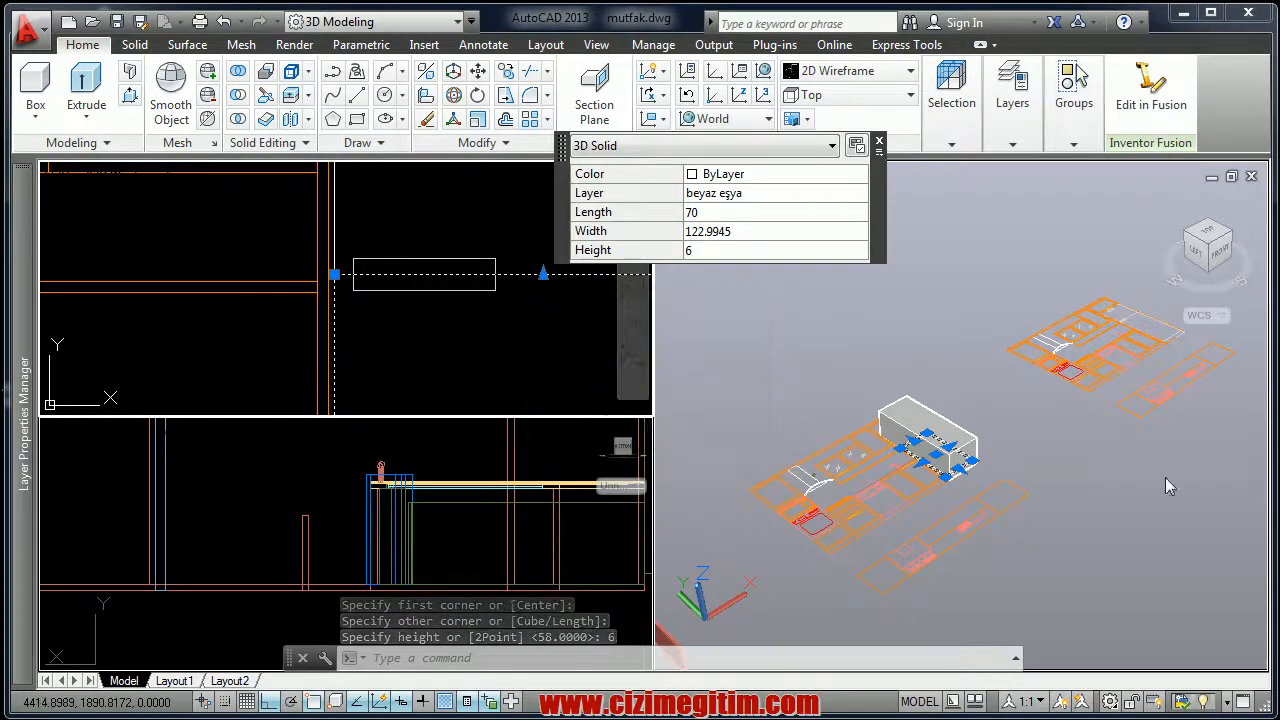
right_click(1020, 440)
left_click(1030, 484)
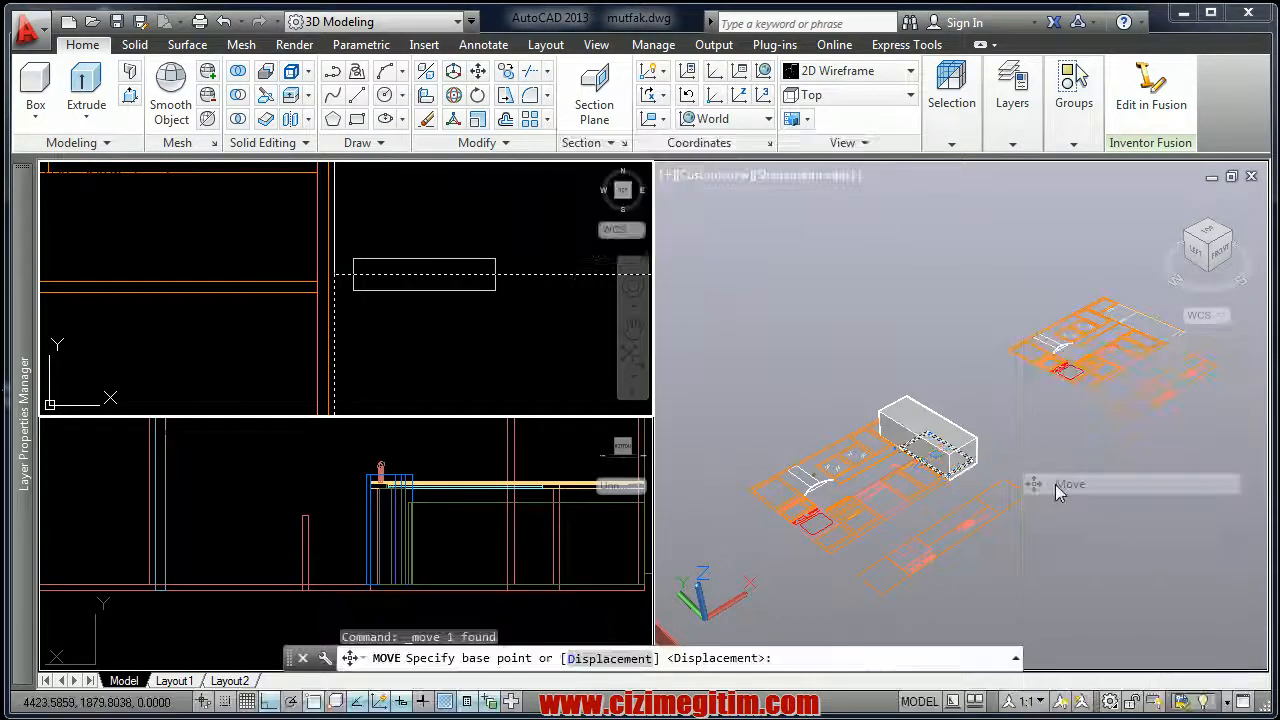
scroll(980, 478, "up", 4)
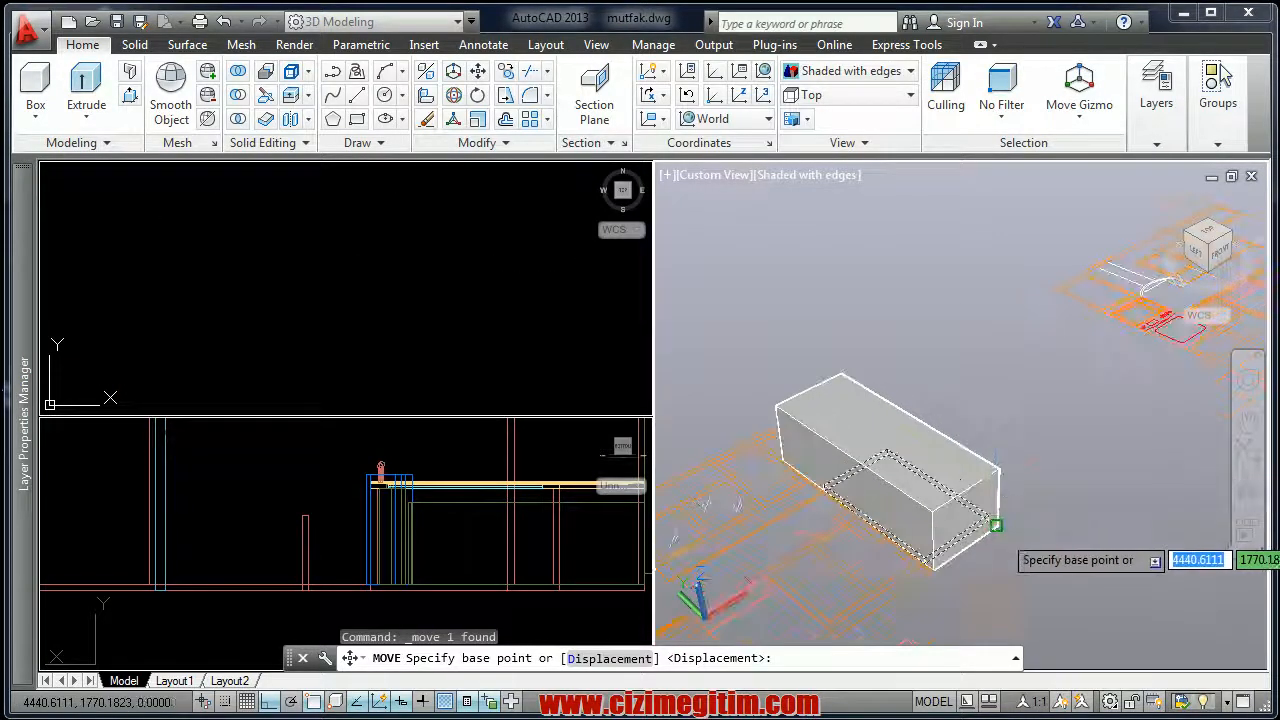
left_click(998, 524)
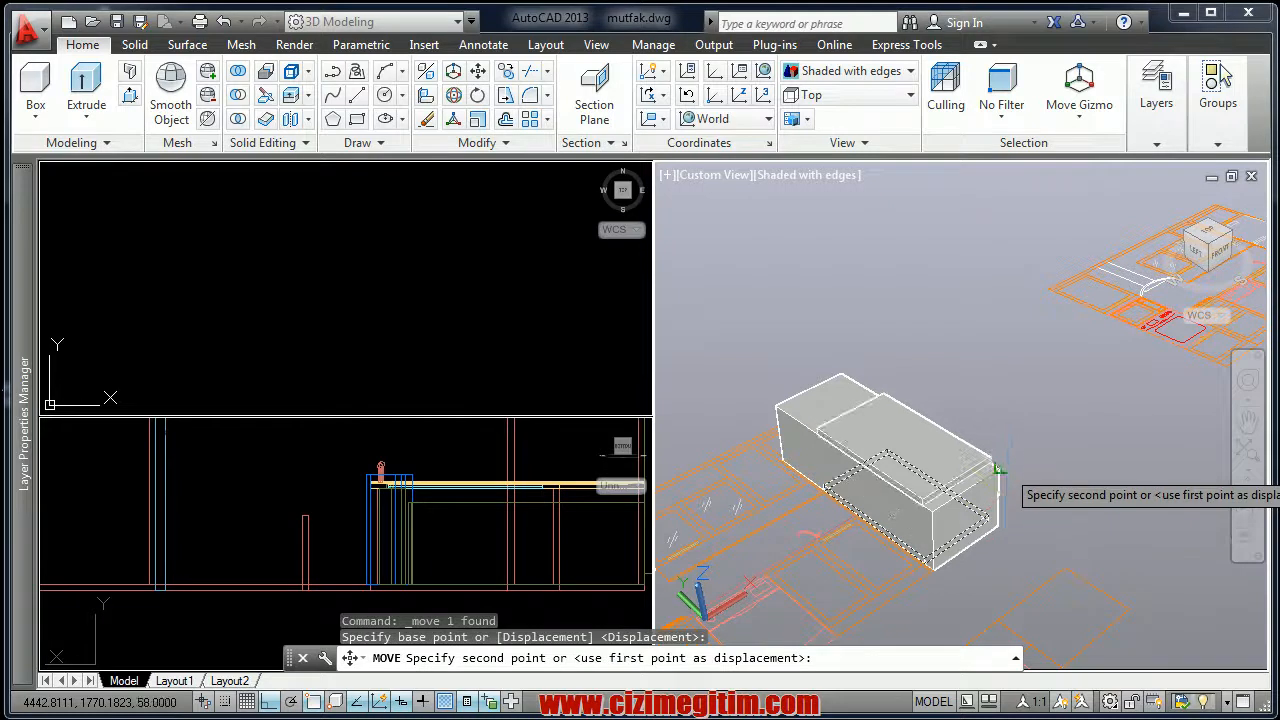
left_click(1005, 467)
Draw an upper door box across the full 72.2 width of the body up to the lower door, matching its thickness of 6
scroll(944, 420, "up", 2)
middle_click_drag(843, 424, 912, 411)
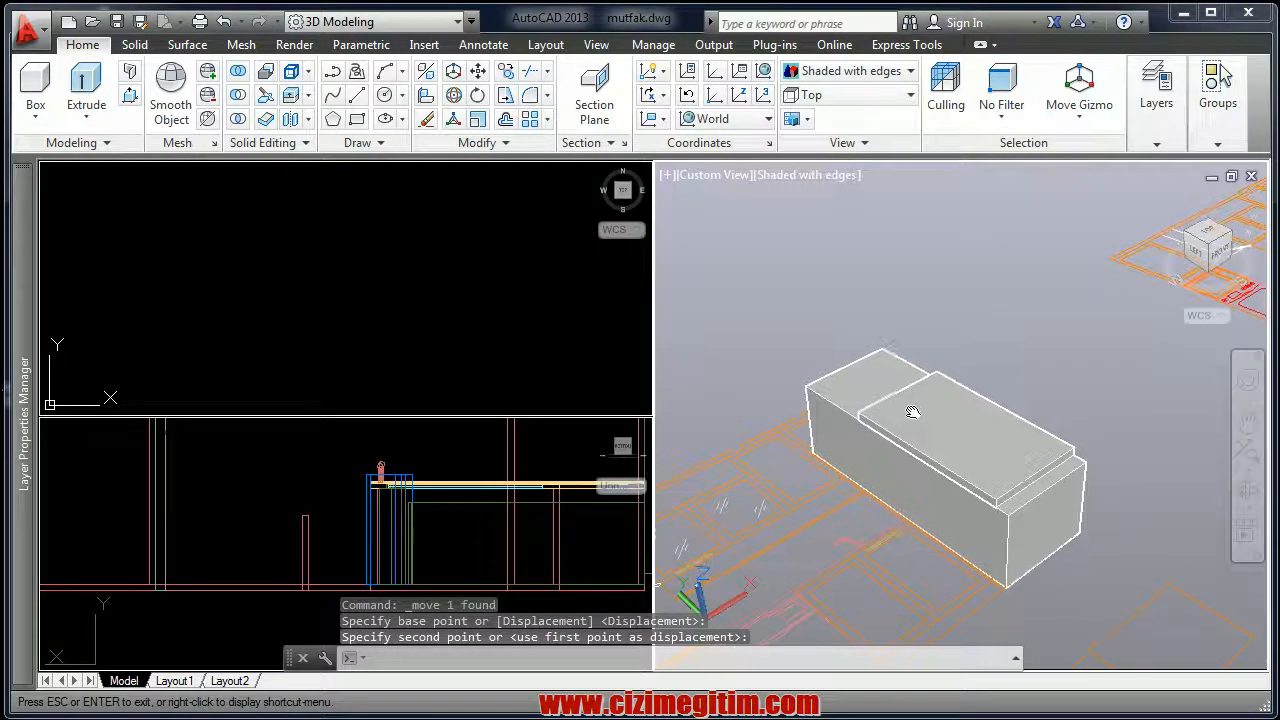
left_click(40, 104)
scroll(856, 342, "up", 3)
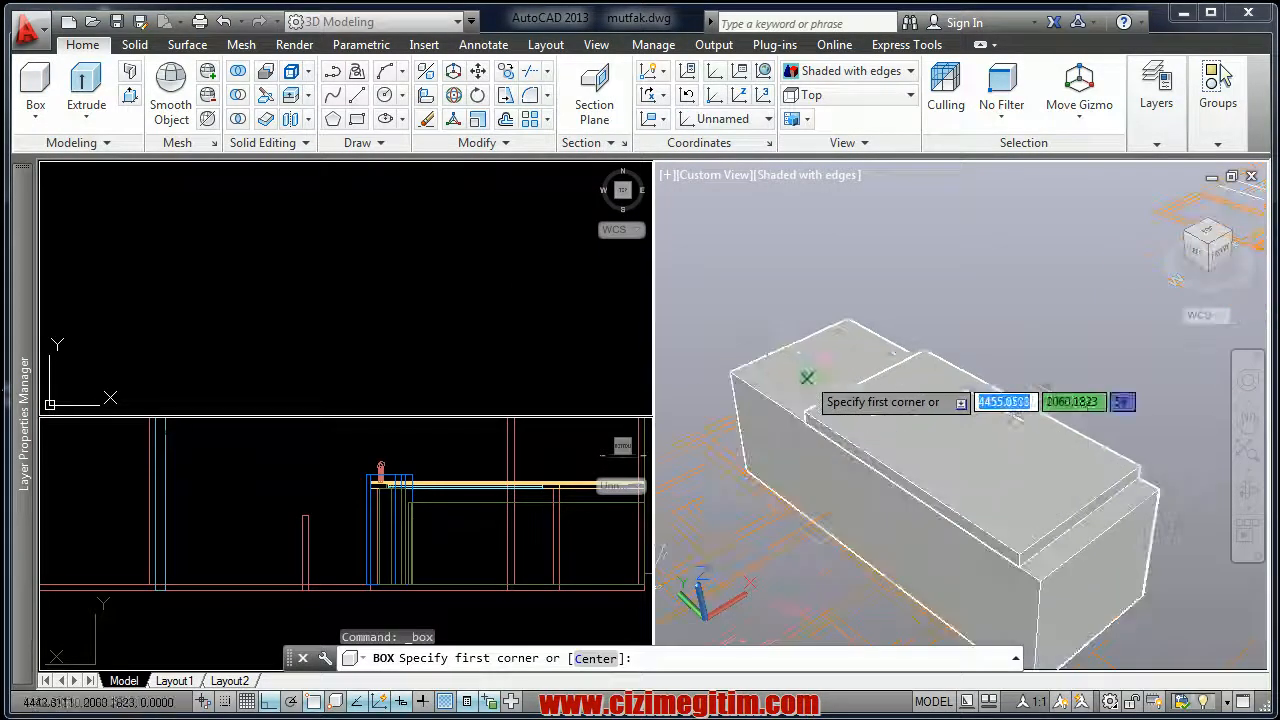
middle_click_drag(856, 342, 848, 374)
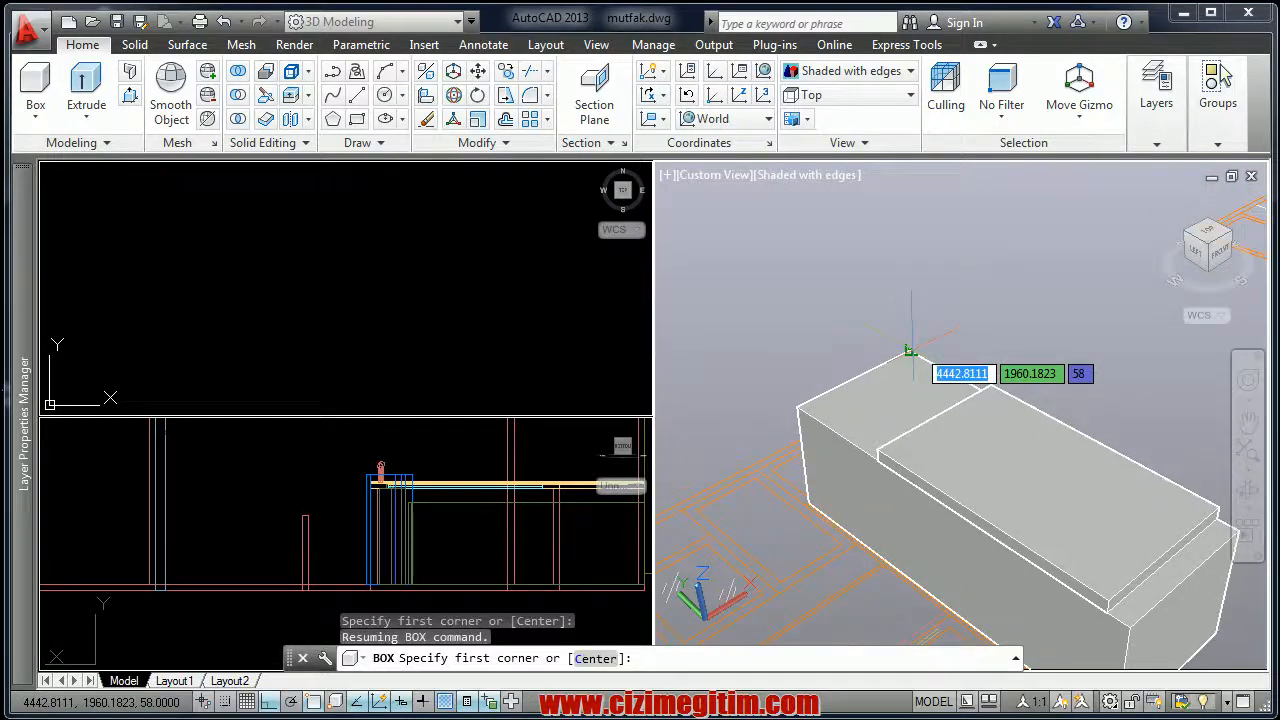
left_click(910, 350)
scroll(790, 425, "up", 1)
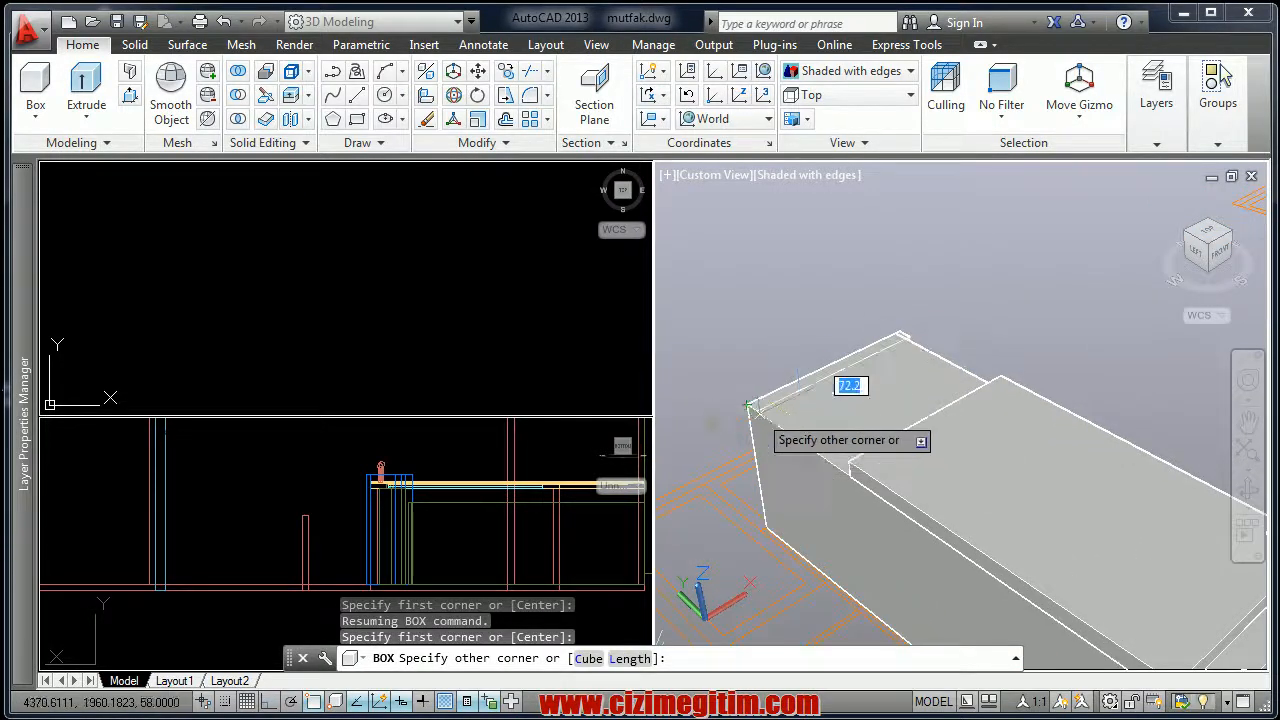
left_click(848, 475)
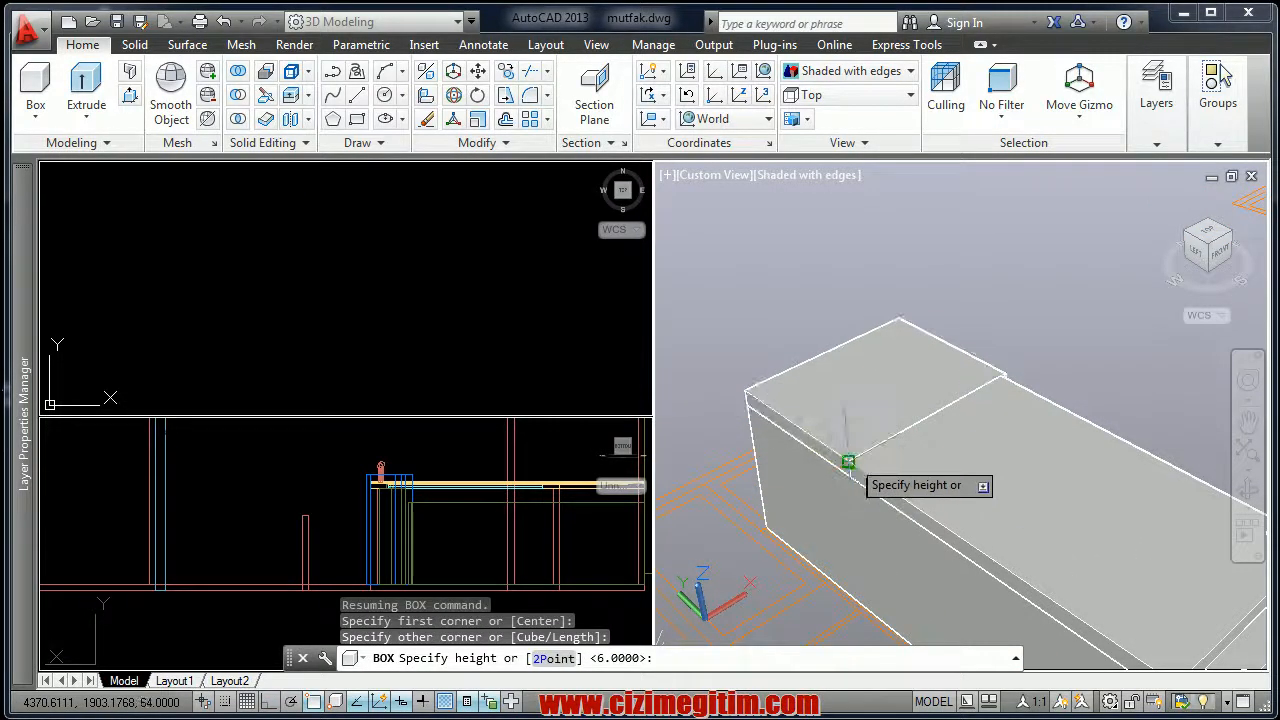
left_click(812, 405)
right_click(749, 305)
left_click(785, 308)
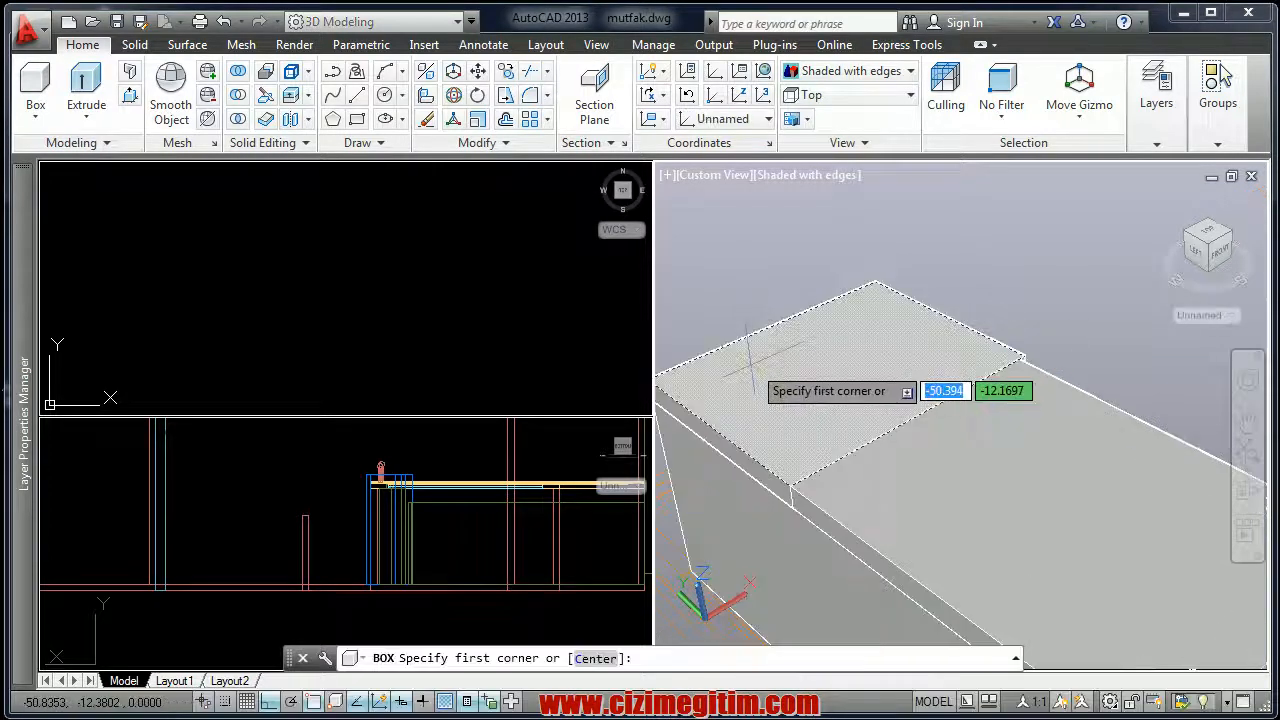
left_click(926, 310)
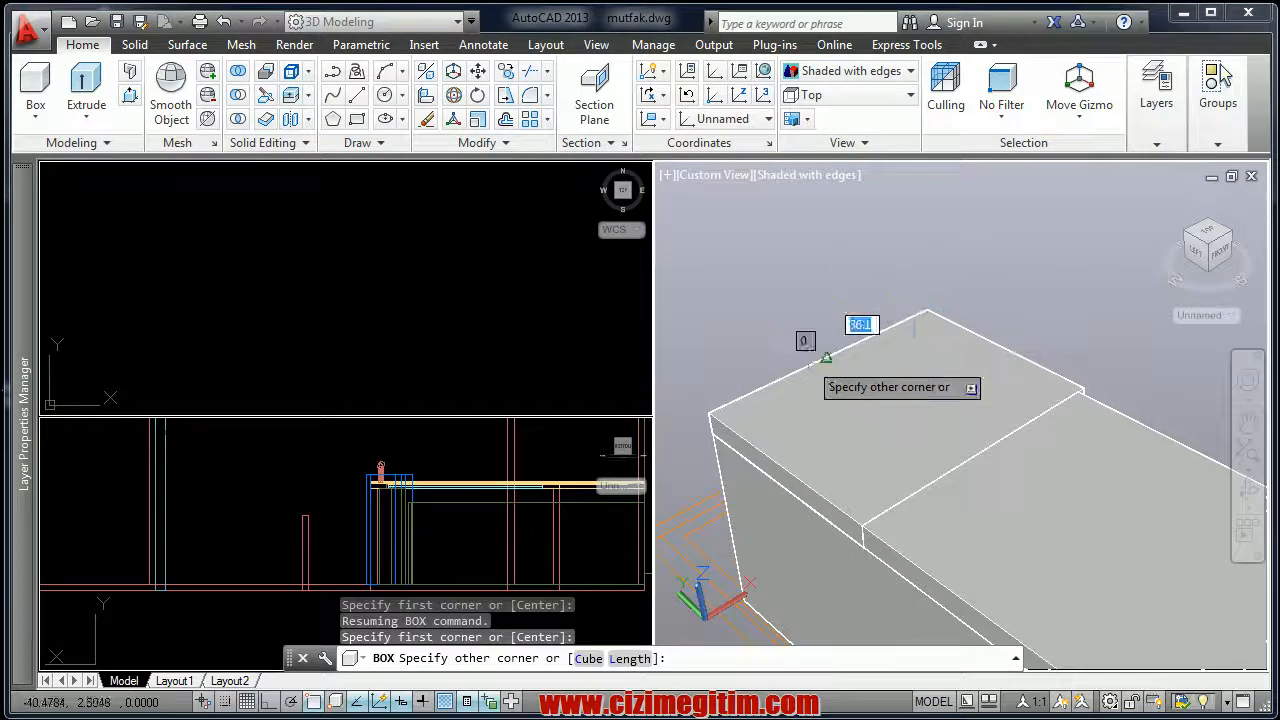
left_click(712, 416)
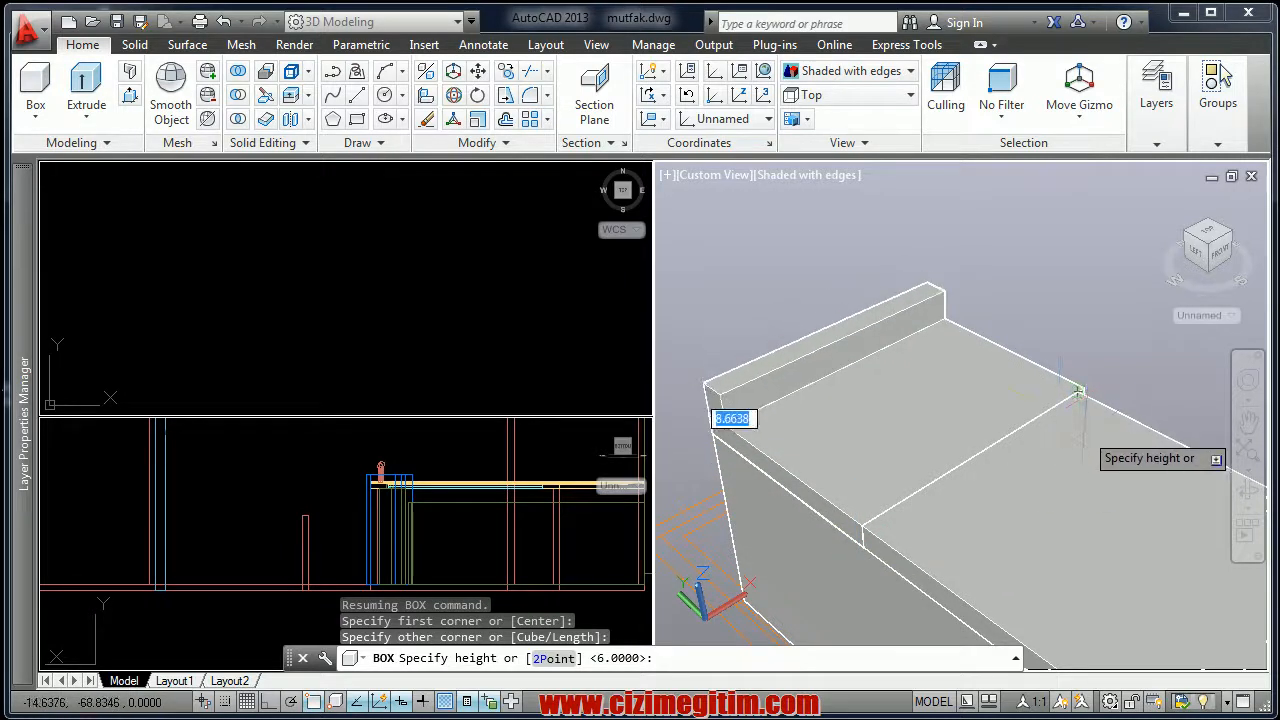
key("Escape")
Show the model in the SE isometric view and delete the 72.2 wide upper door box
left_click(1222, 232)
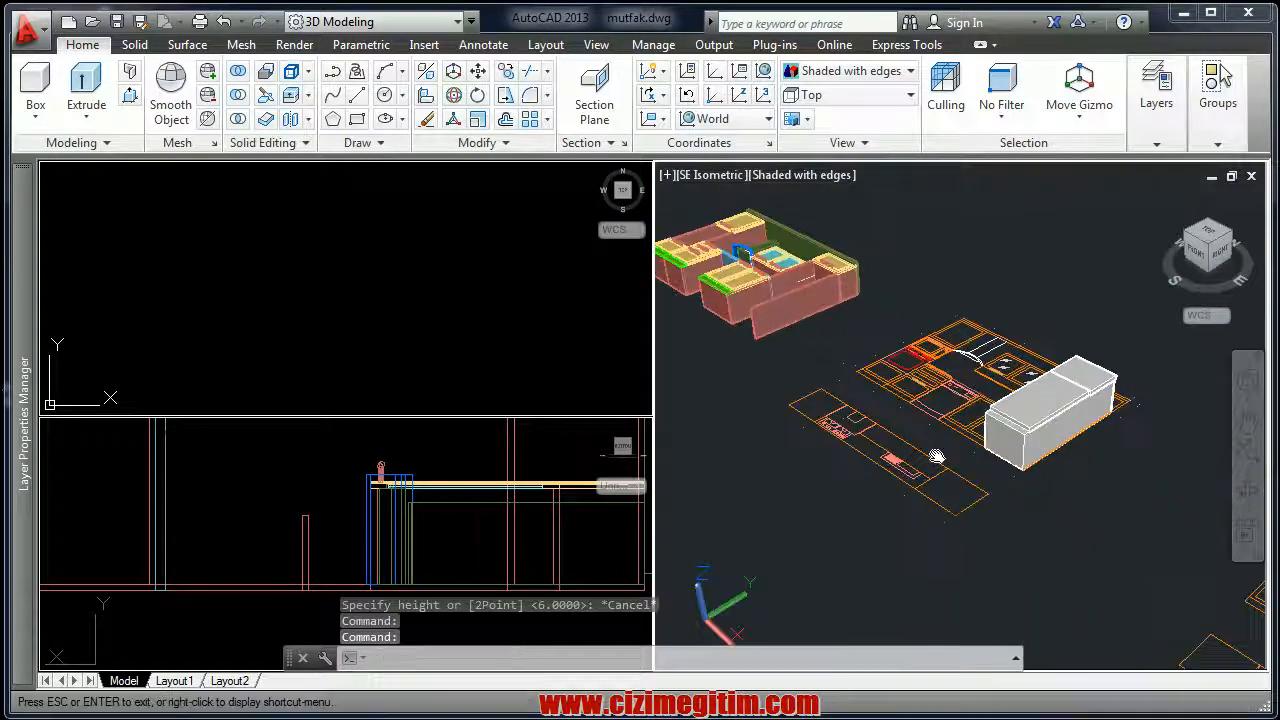
middle_click_drag(1045, 407, 720, 463)
scroll(720, 463, "up", 3)
middle_click_drag(788, 500, 890, 450)
scroll(876, 456, "up", 1)
scroll(874, 456, "up", 1)
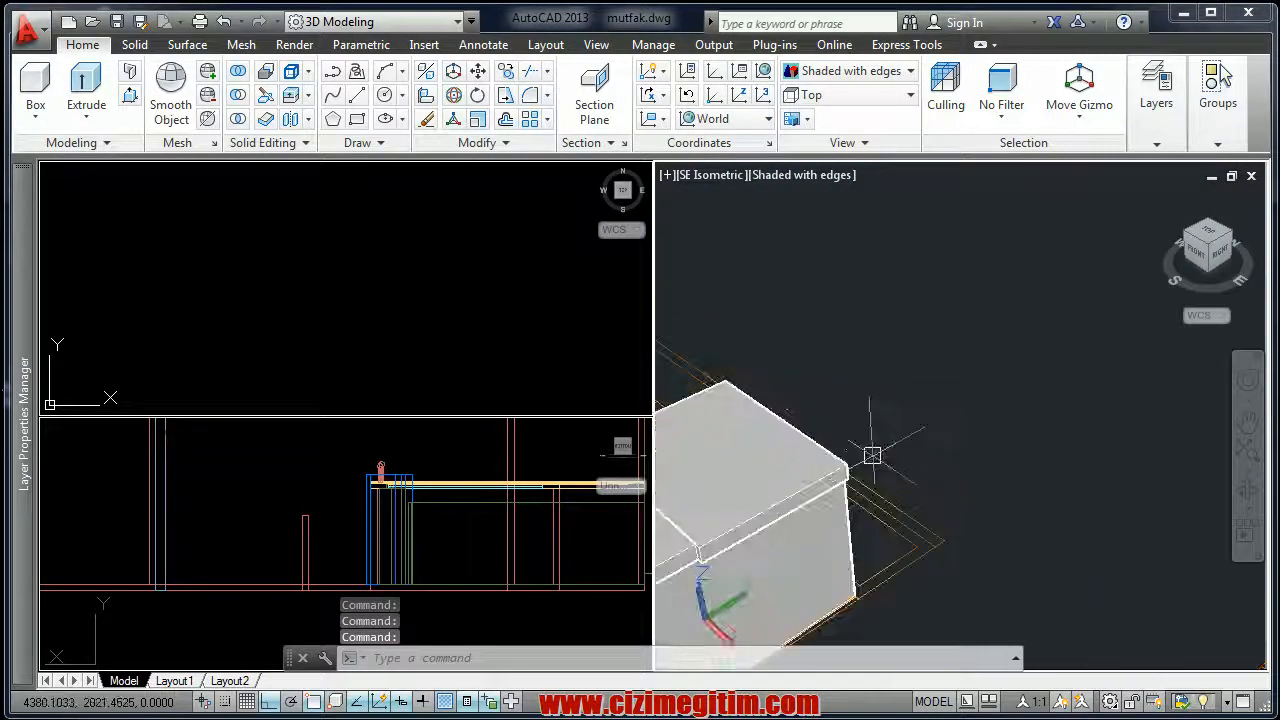
left_click(820, 457)
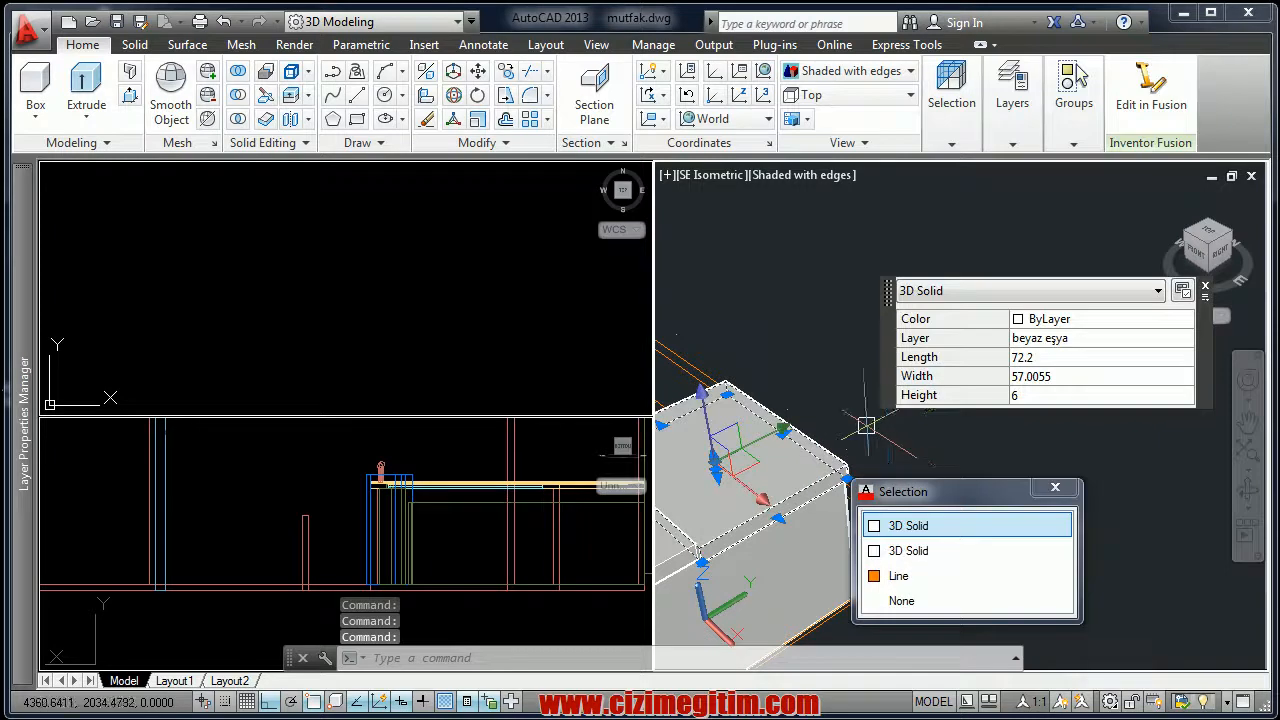
key("Delete")
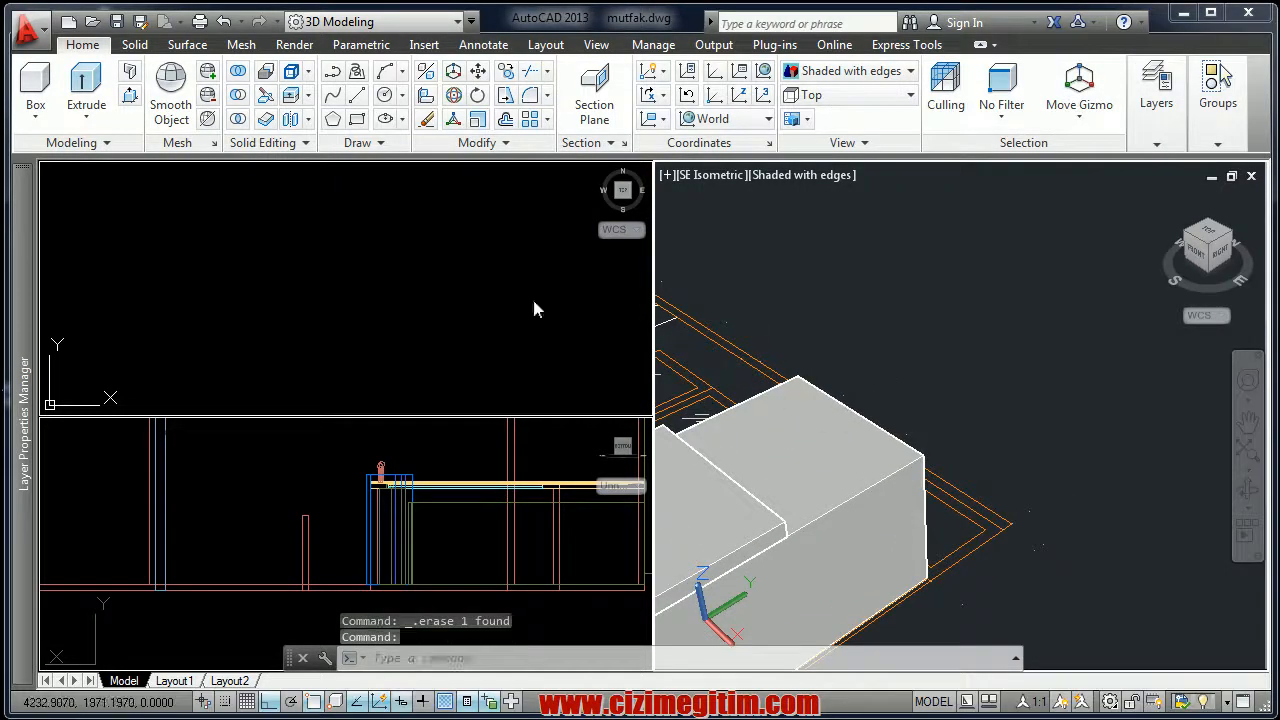
Draw an upper door box about 57 long and 70 wide on the refrigerator body beside the lower door, matching its thickness of 6
left_click(36, 88)
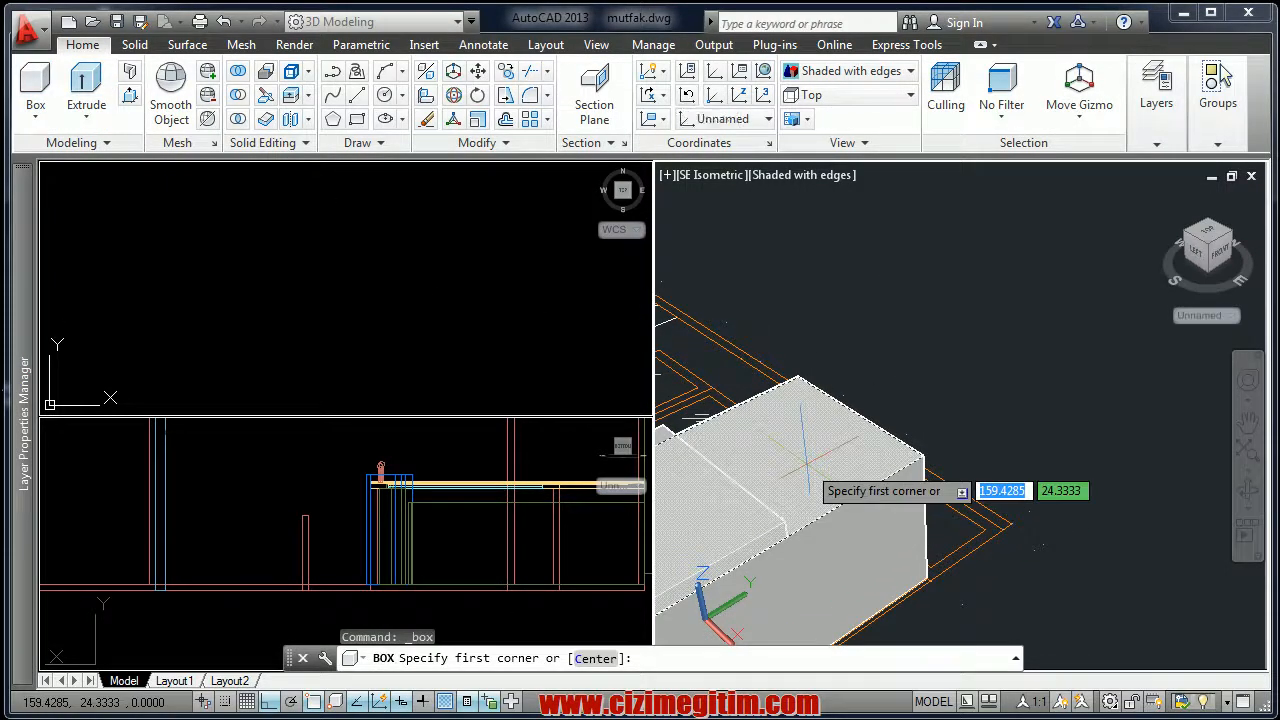
left_click(786, 537)
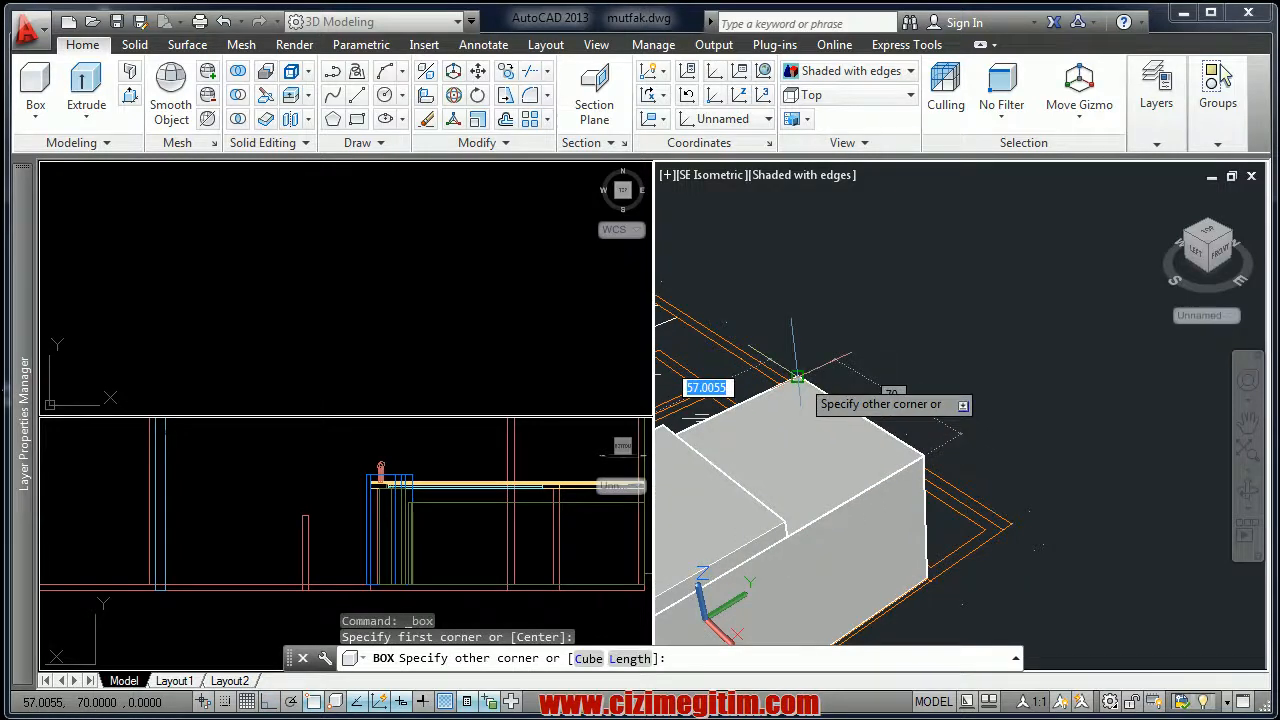
left_click(777, 386)
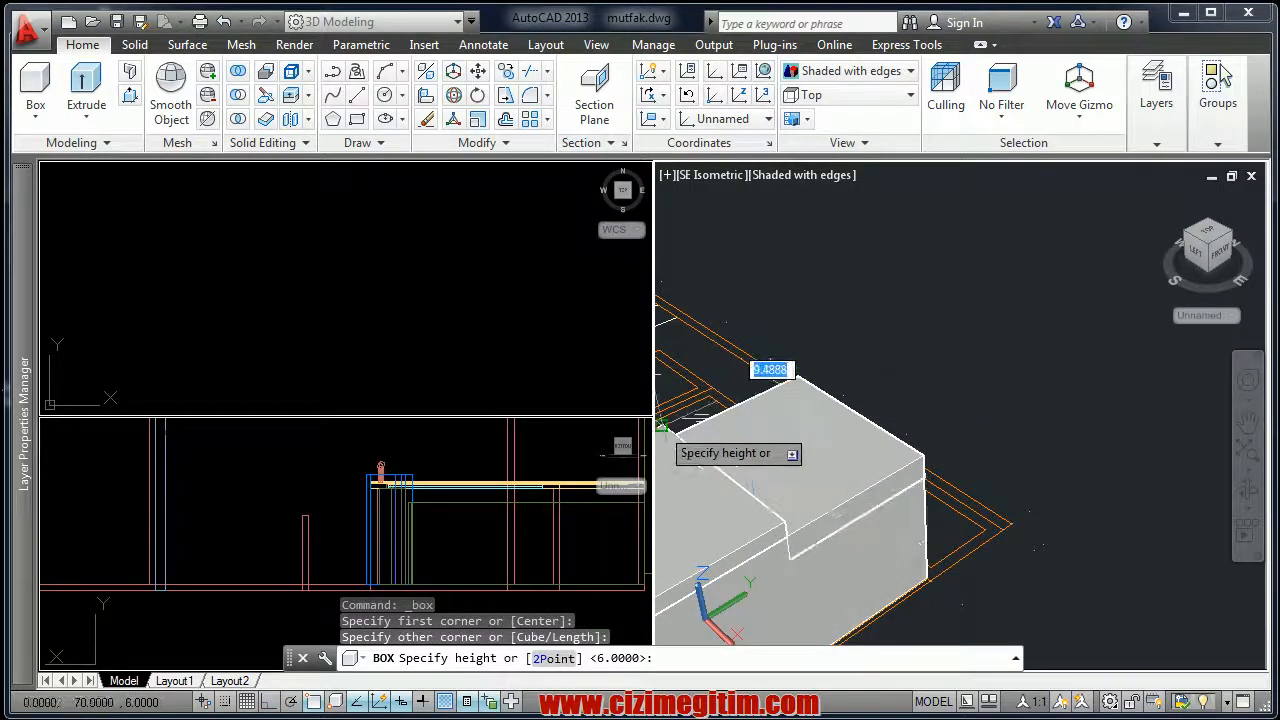
left_click(662, 425)
middle_click_drag(728, 469, 864, 466)
Shorten the upper door box by 1 at its edge facing the lower door to leave a gap between the doors
middle_click_drag(957, 442, 814, 516)
left_click(947, 459)
scroll(946, 456, "up", 2)
scroll(832, 490, "down", 3)
scroll(842, 520, "up", 3)
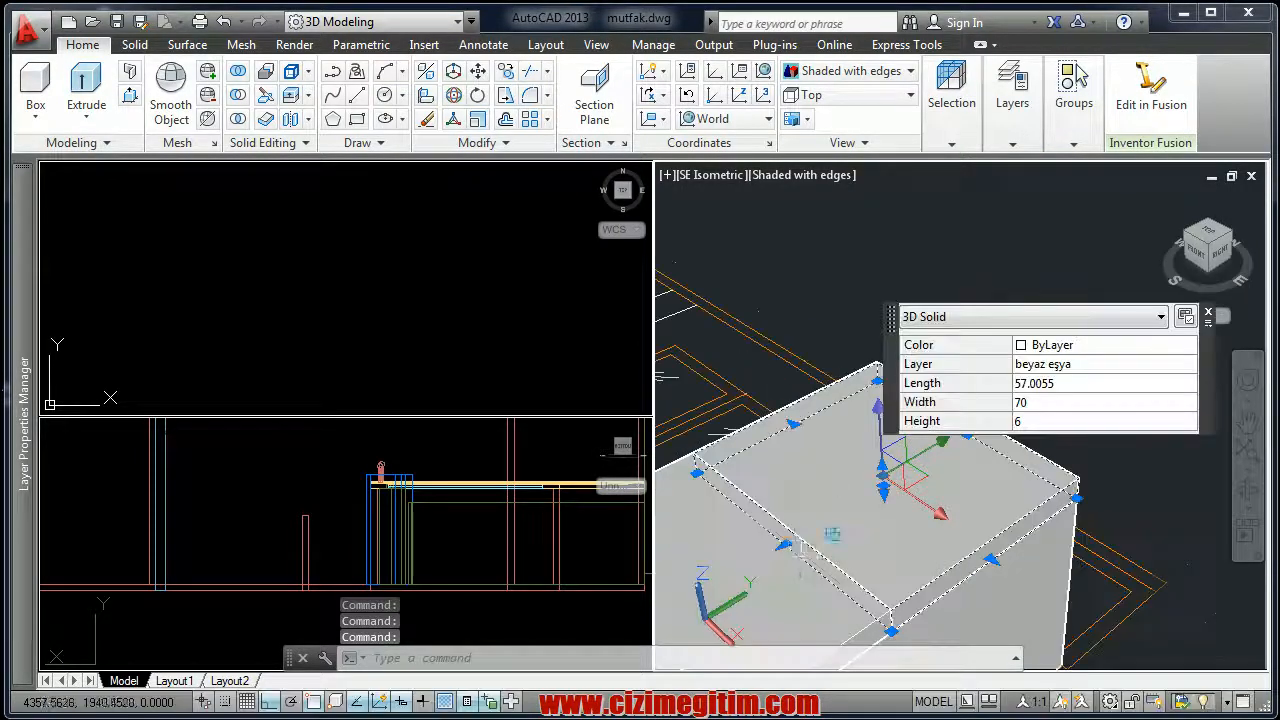
left_click(783, 544)
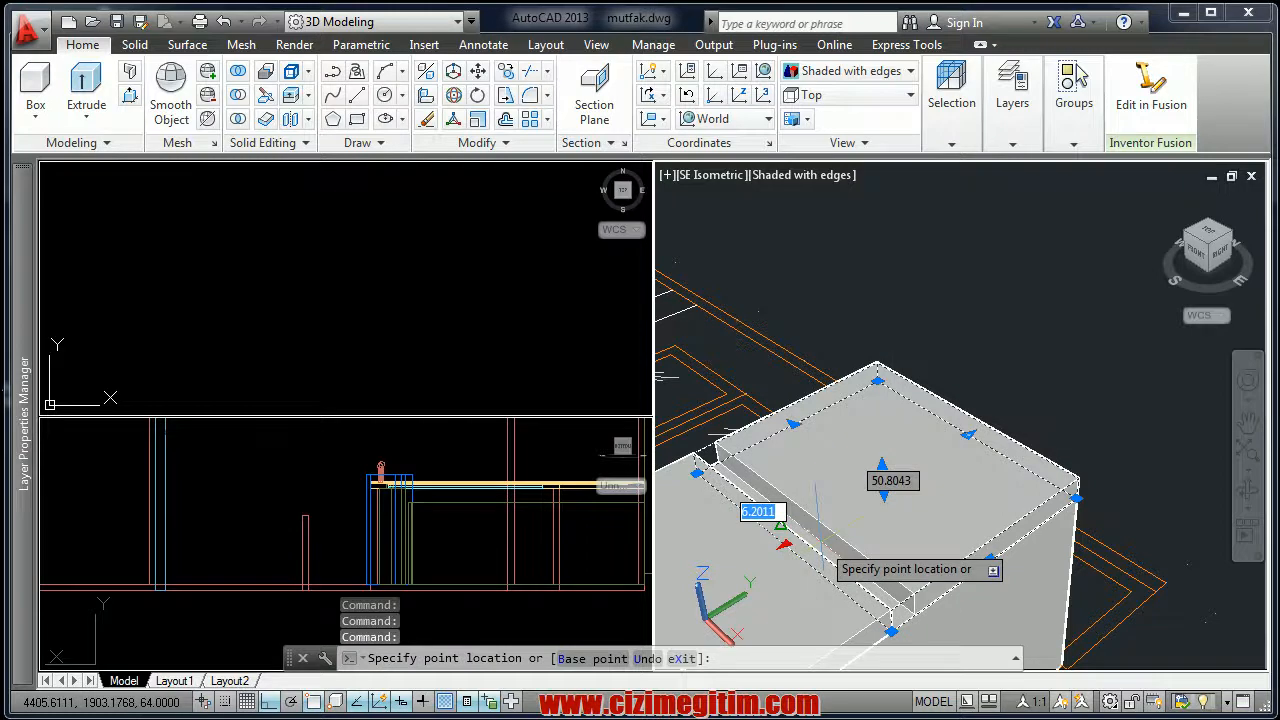
key("Return")
key("Escape")
middle_click_drag(736, 490, 831, 457)
Examine the refrigerator's upper door and handles in the top-view elevation drawing
left_click(338, 307)
scroll(302, 297, "down", 3)
scroll(288, 288, "up", 2)
middle_click_drag(291, 260, 296, 332)
scroll(296, 332, "down", 3)
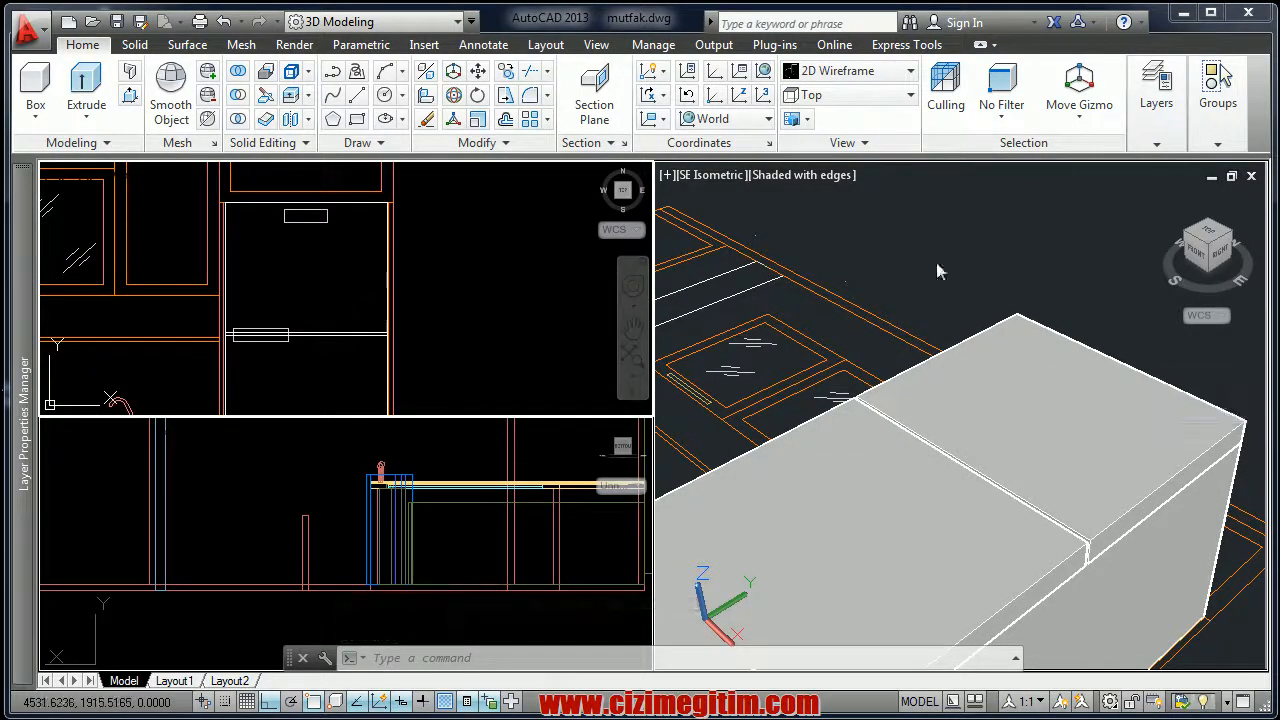
left_click(36, 88)
left_click(1030, 322)
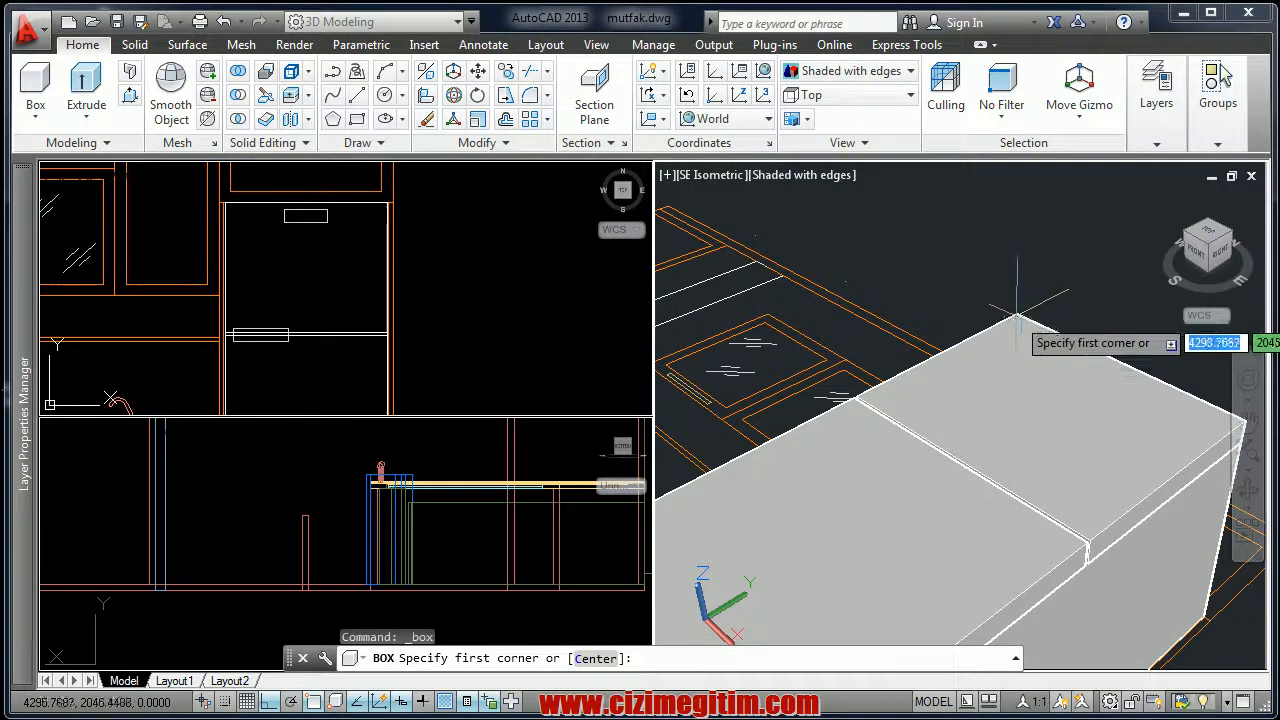
key("Escape")
right_click(1028, 294)
left_click(1060, 301)
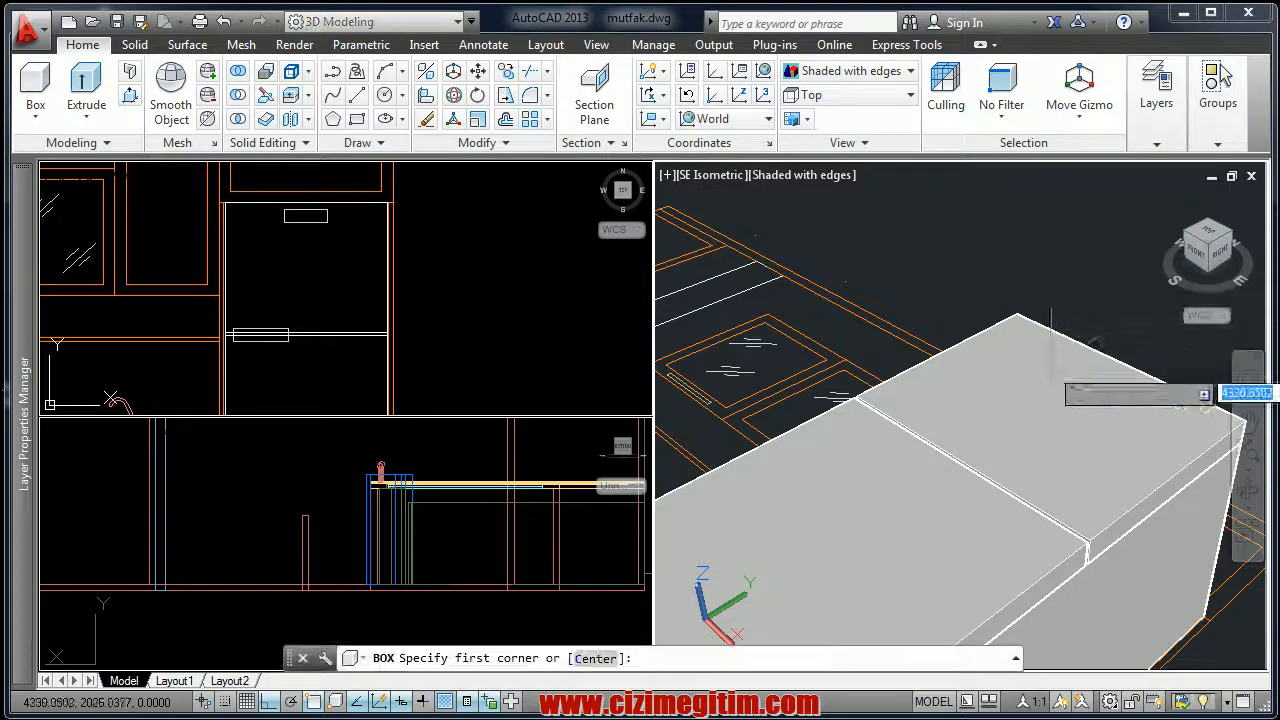
scroll(1050, 476, "down", 2)
middle_click_drag(1050, 476, 931, 500)
left_click(931, 500)
key("Escape")
right_click(891, 314)
left_click(940, 323)
left_click(851, 394)
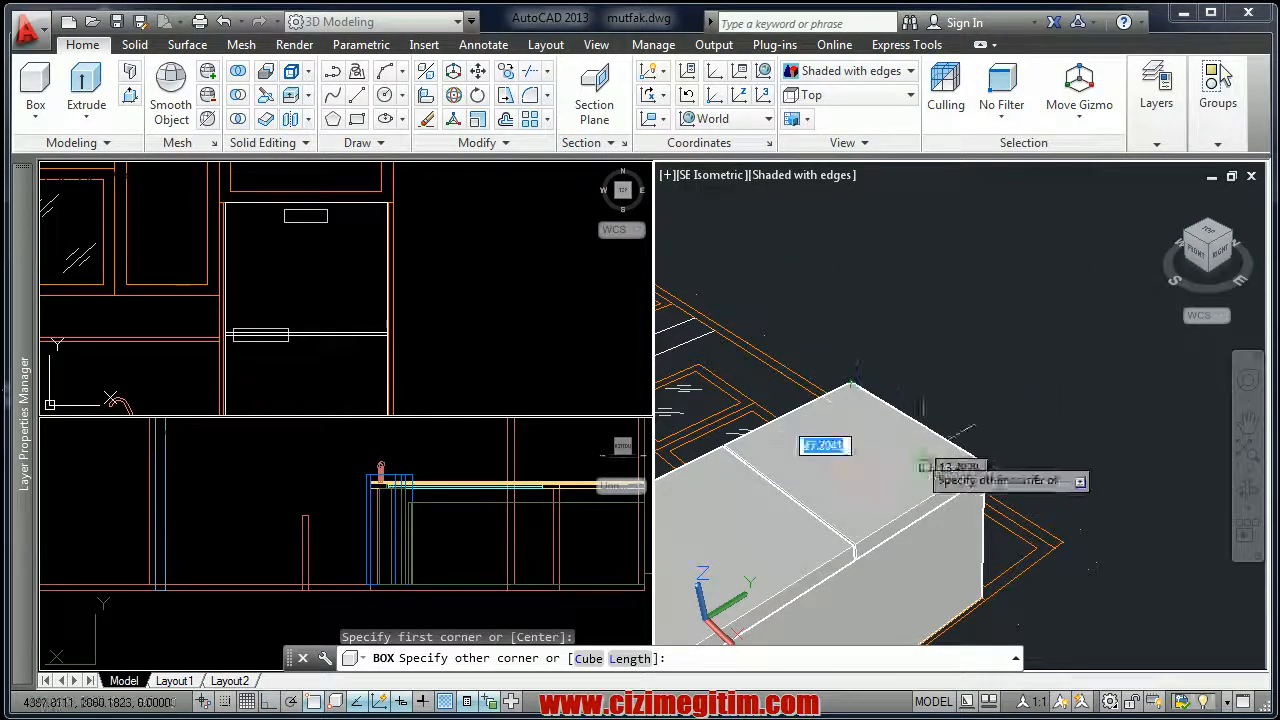
scroll(984, 463, "up", 4)
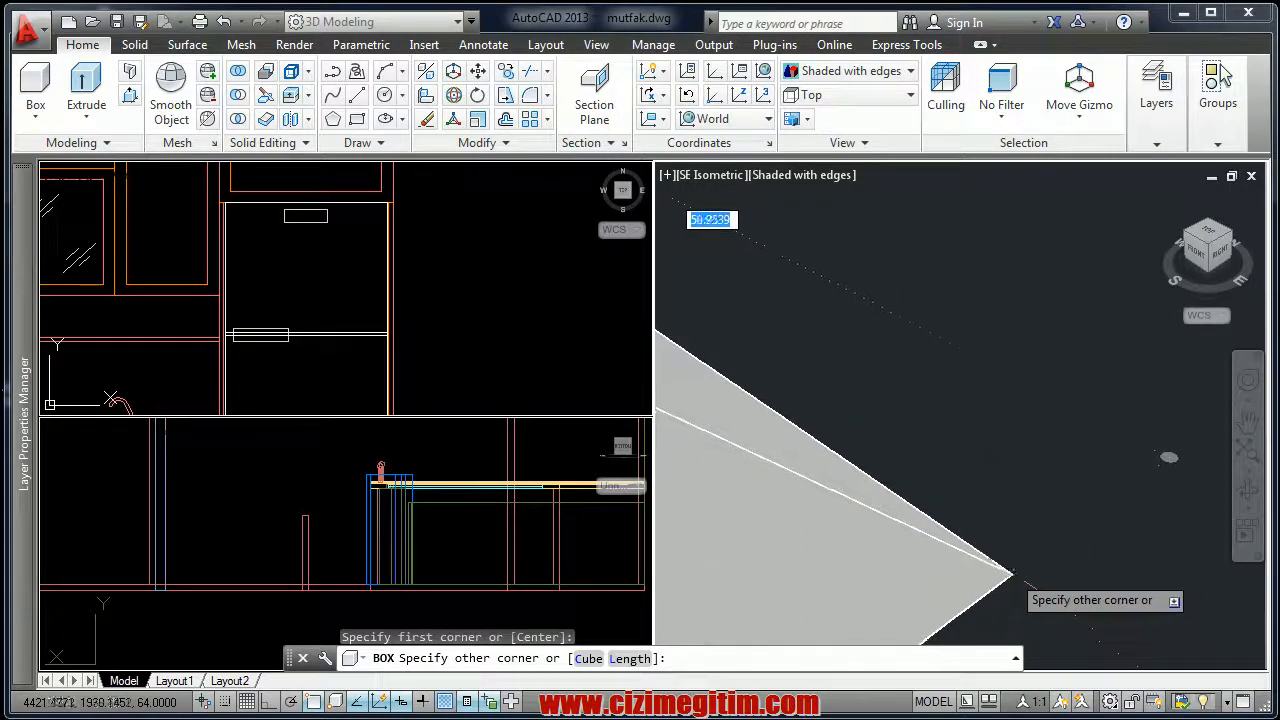
scroll(1019, 579, "down", 3)
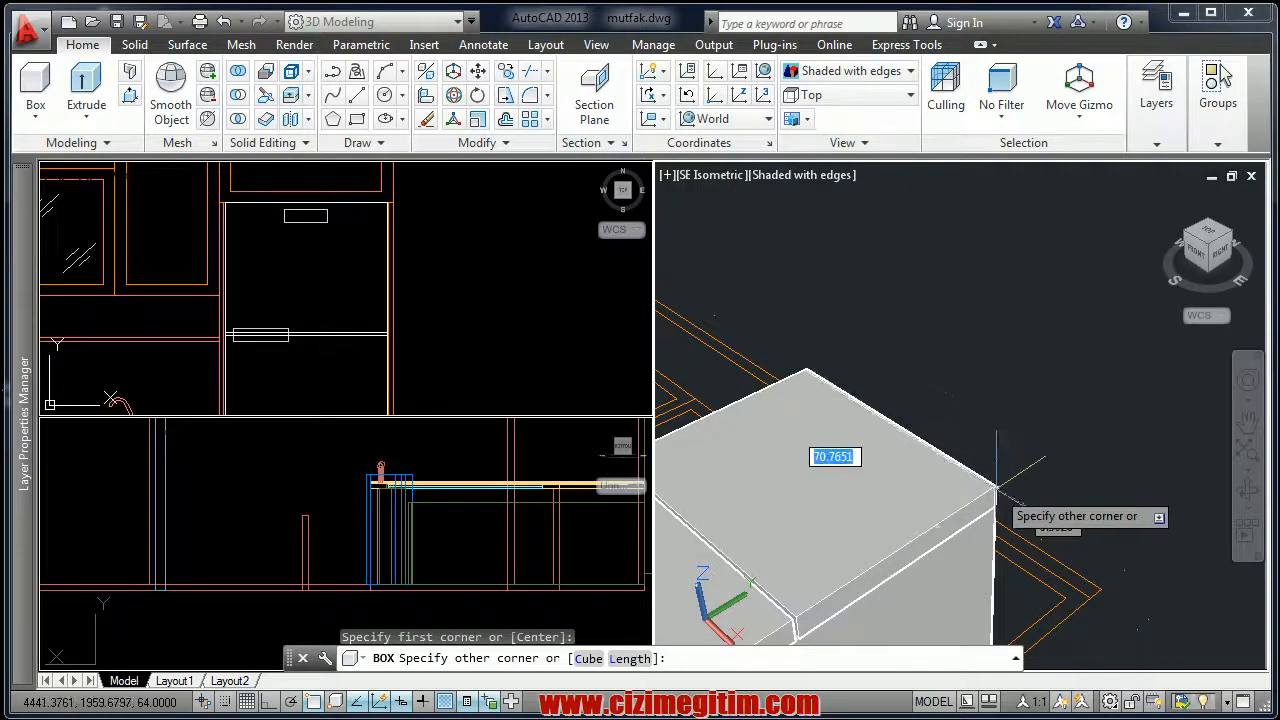
scroll(1013, 481, "up", 2)
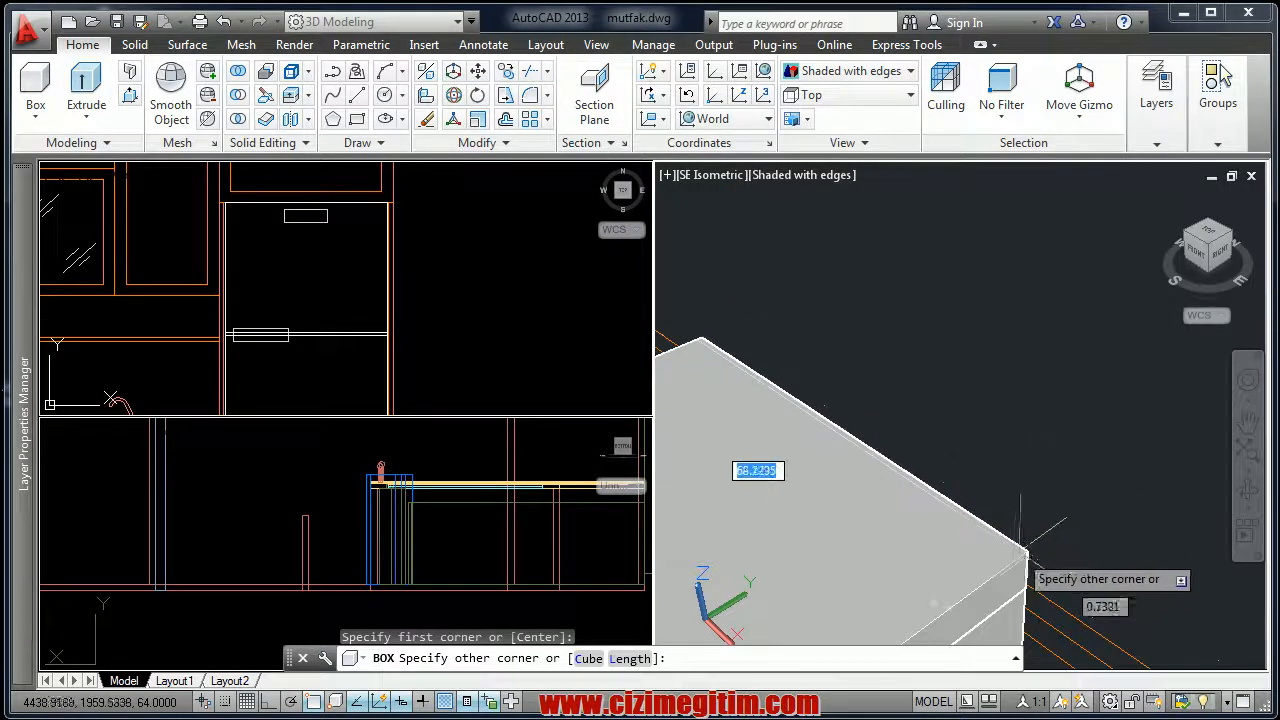
key("Escape")
scroll(973, 518, "down", 2)
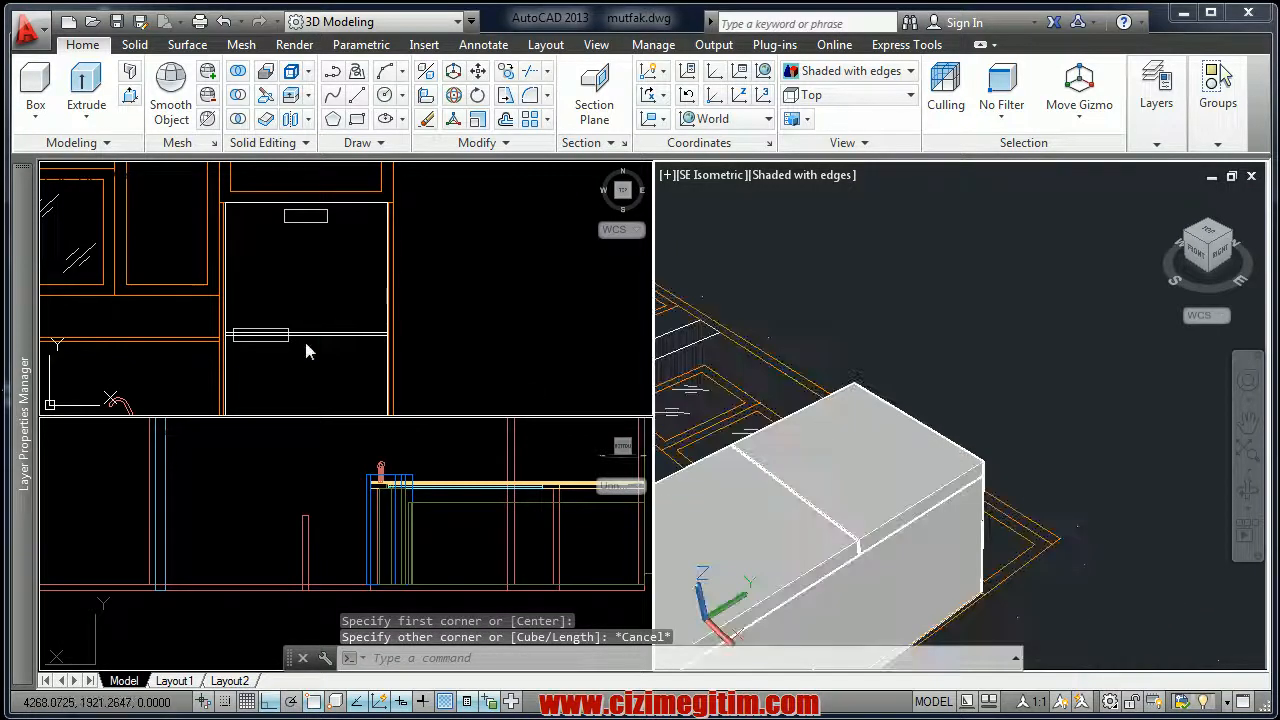
Turn the 3D view to the model's top-left-front corner and show the upper door's outer end up close
left_click(198, 323)
left_click(1200, 248)
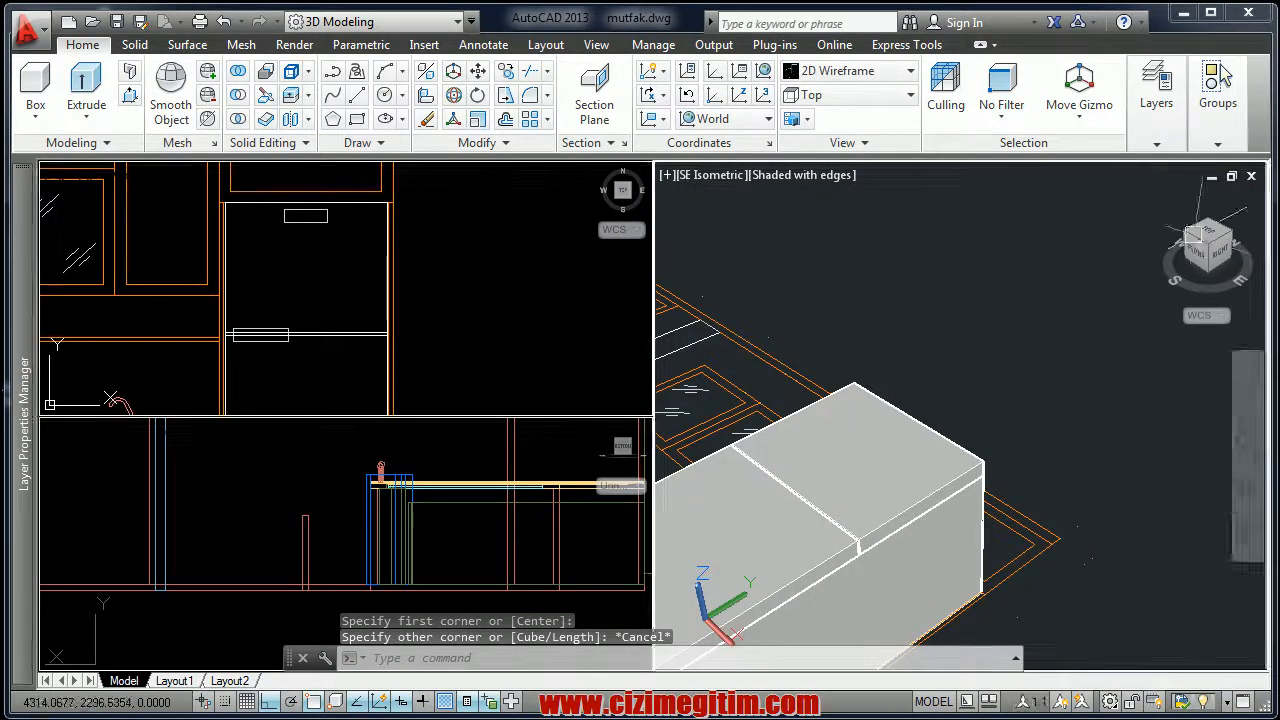
left_click(1165, 195)
scroll(1023, 372, "up", 5)
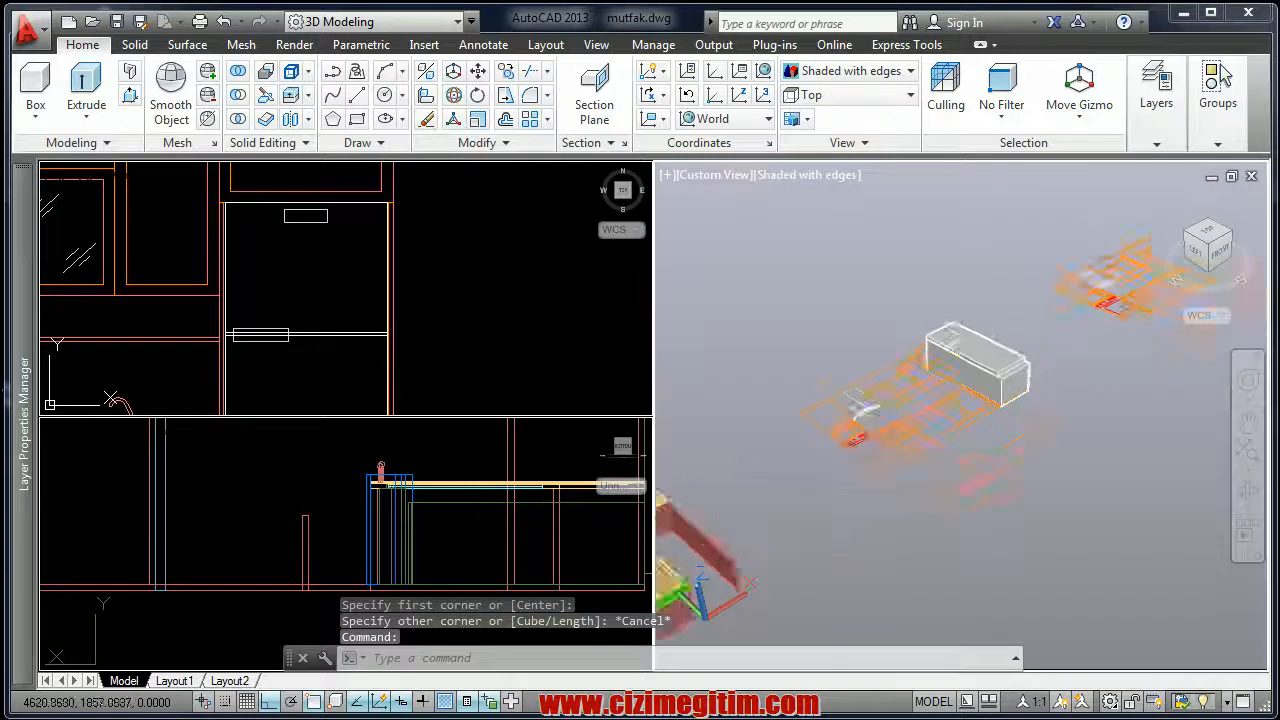
middle_click_drag(880, 440, 845, 476)
key("Escape")
scroll(865, 455, "up", 5)
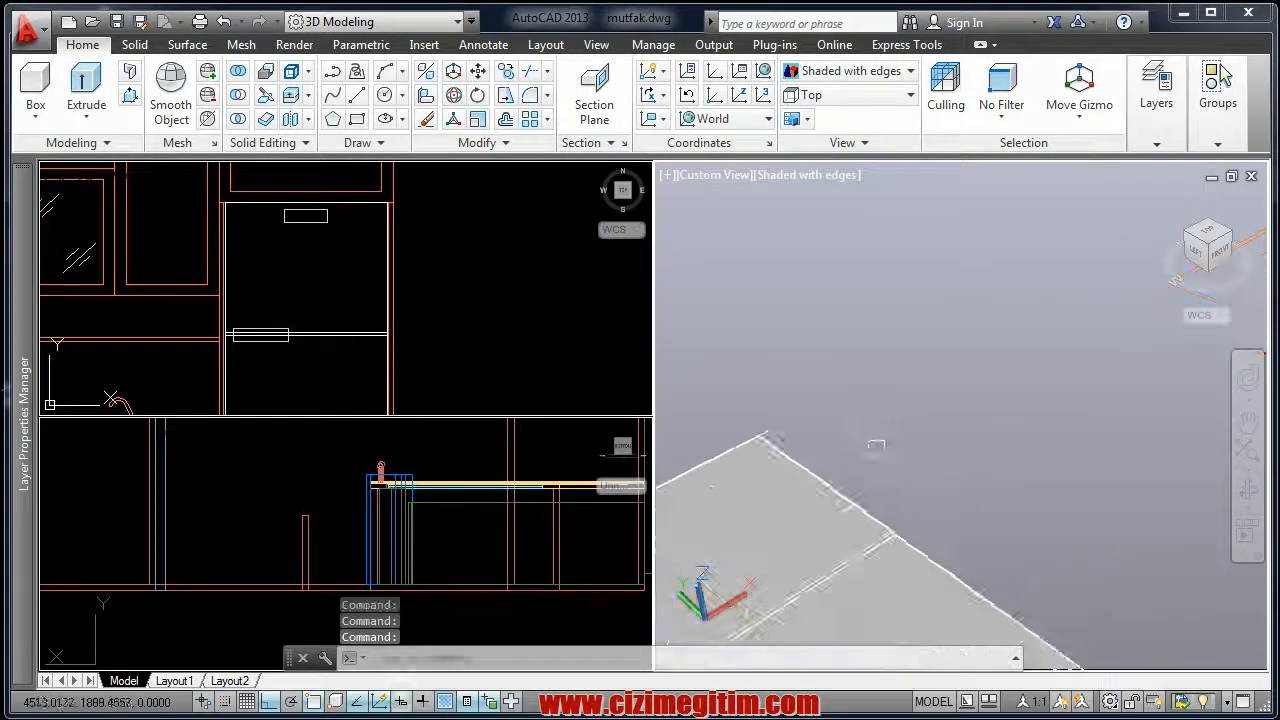
left_click(36, 90)
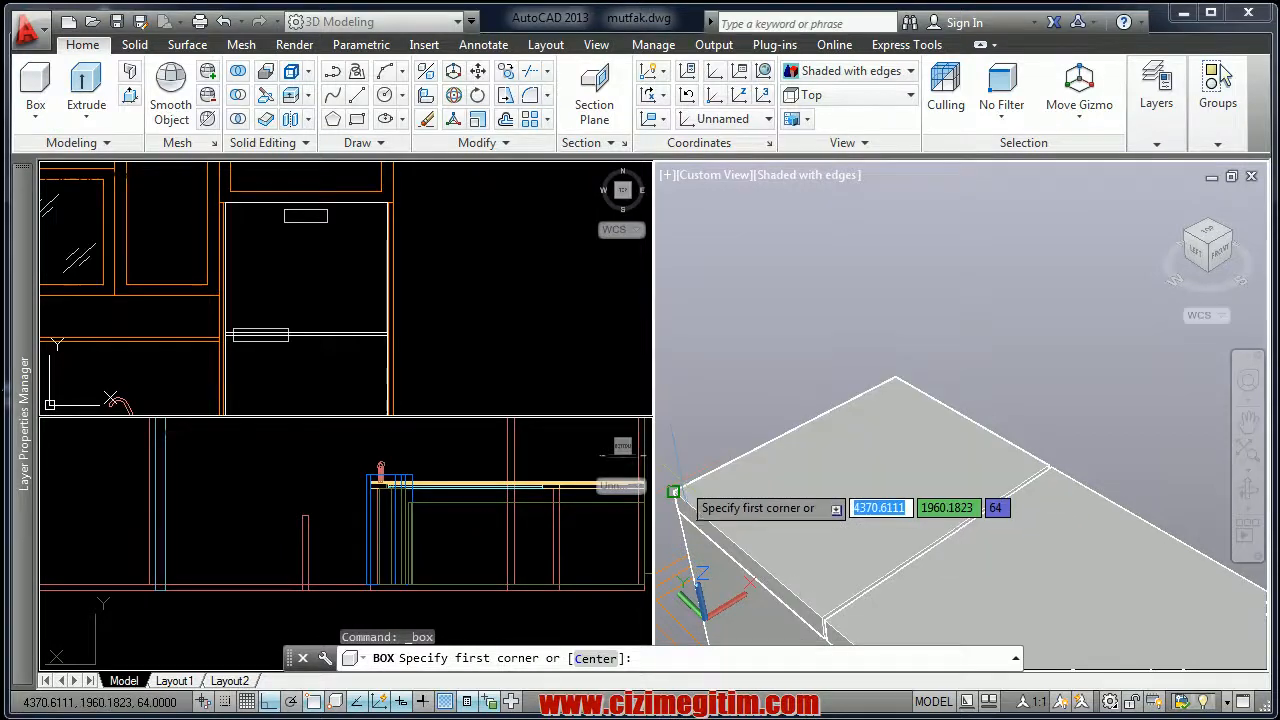
left_click(675, 491)
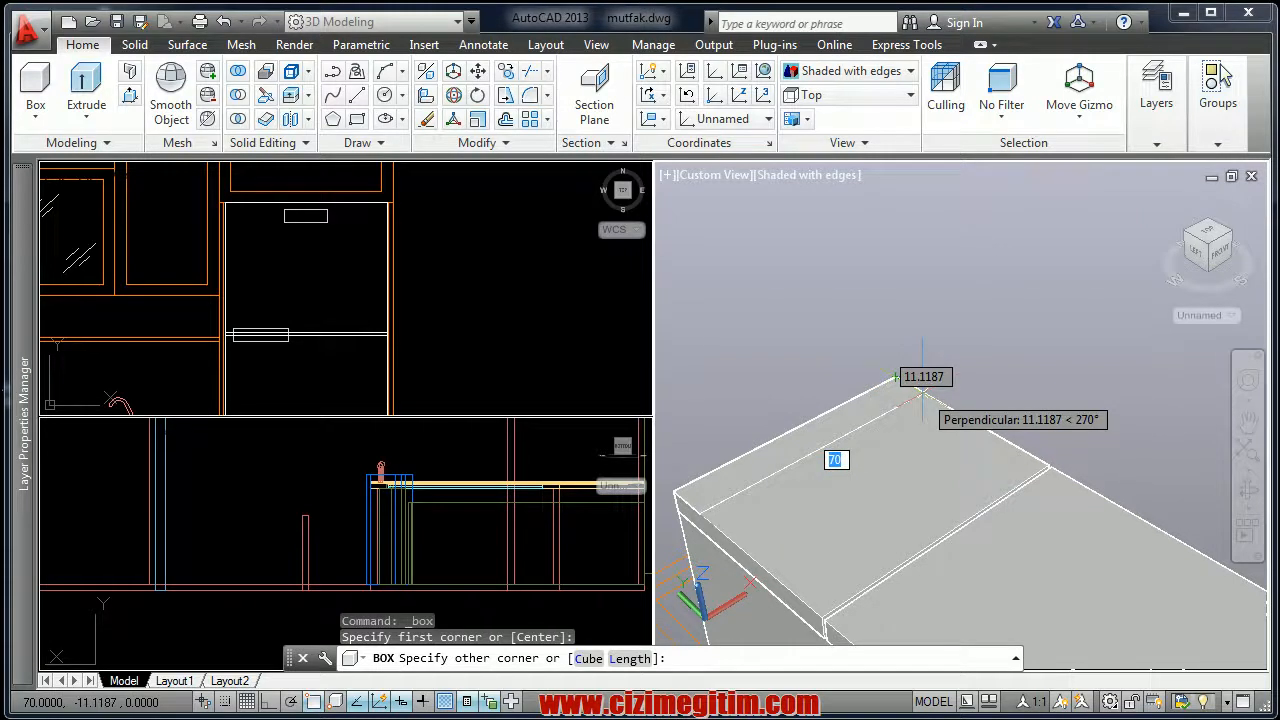
type("6")
key("Return")
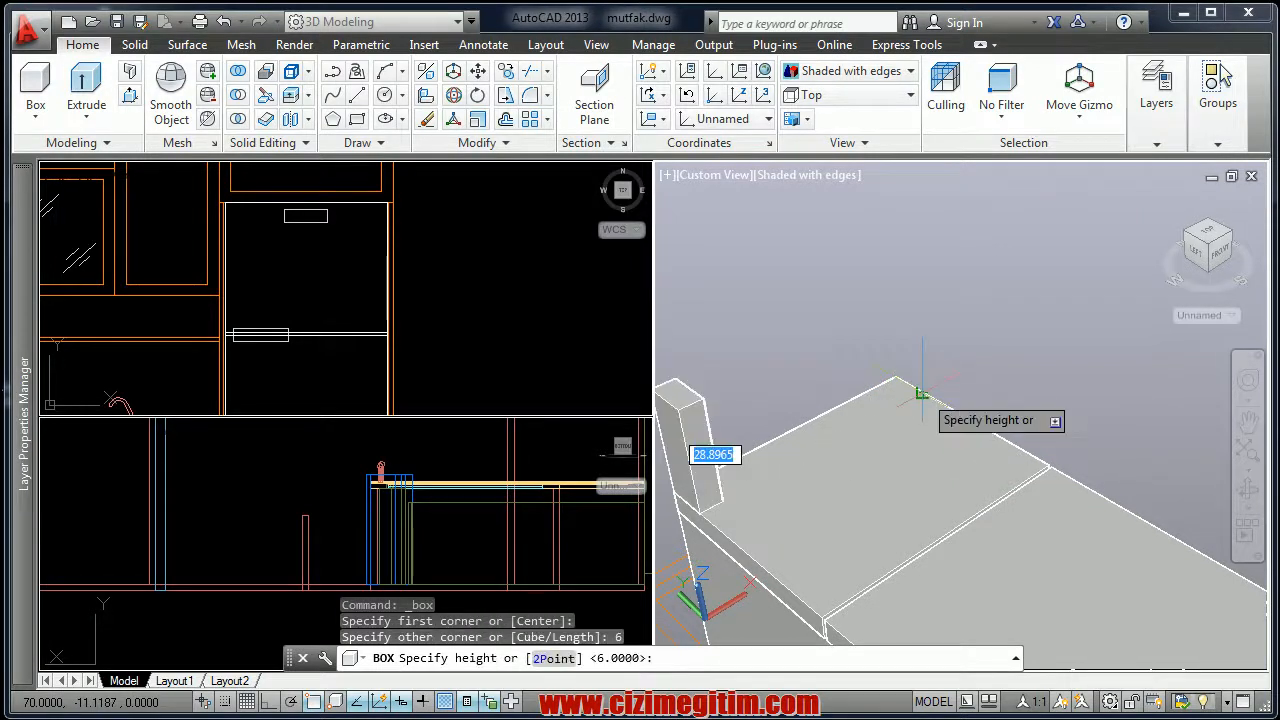
key("Escape")
right_click(938, 343)
key("Escape")
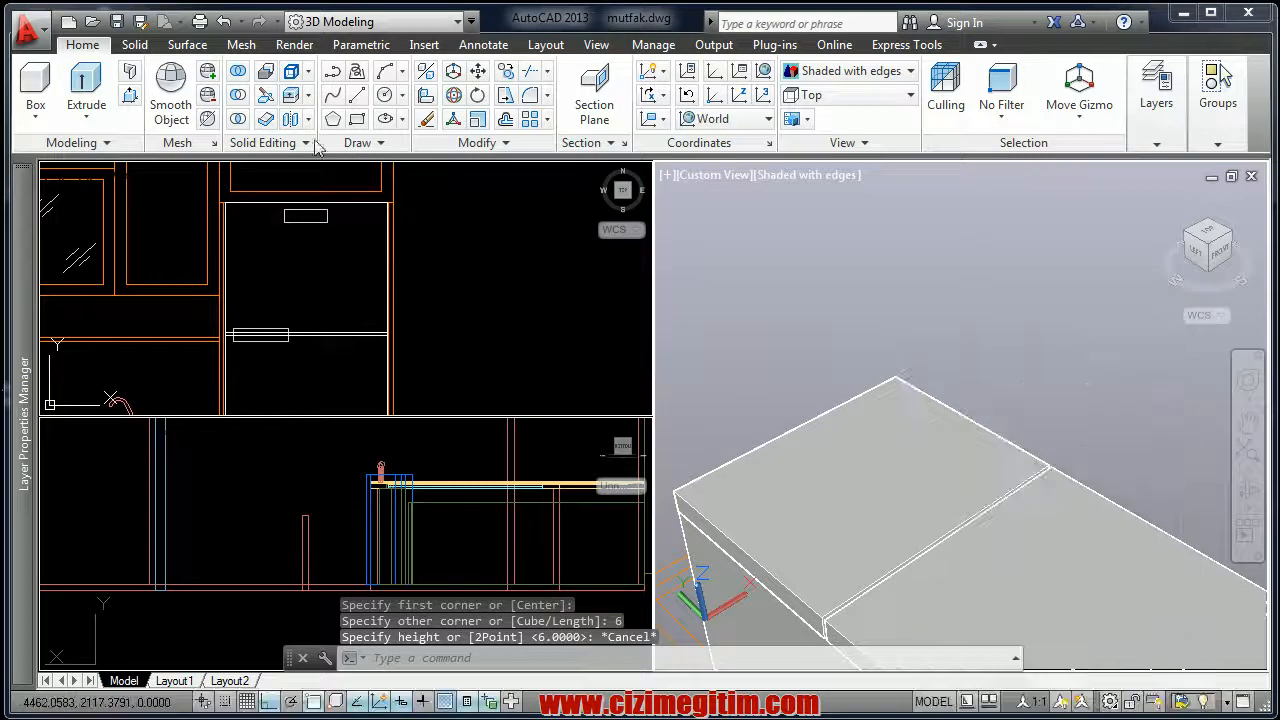
Draw a rectangle 7 deep across the full width of the upper door's front face, along its outer end
type("REC")
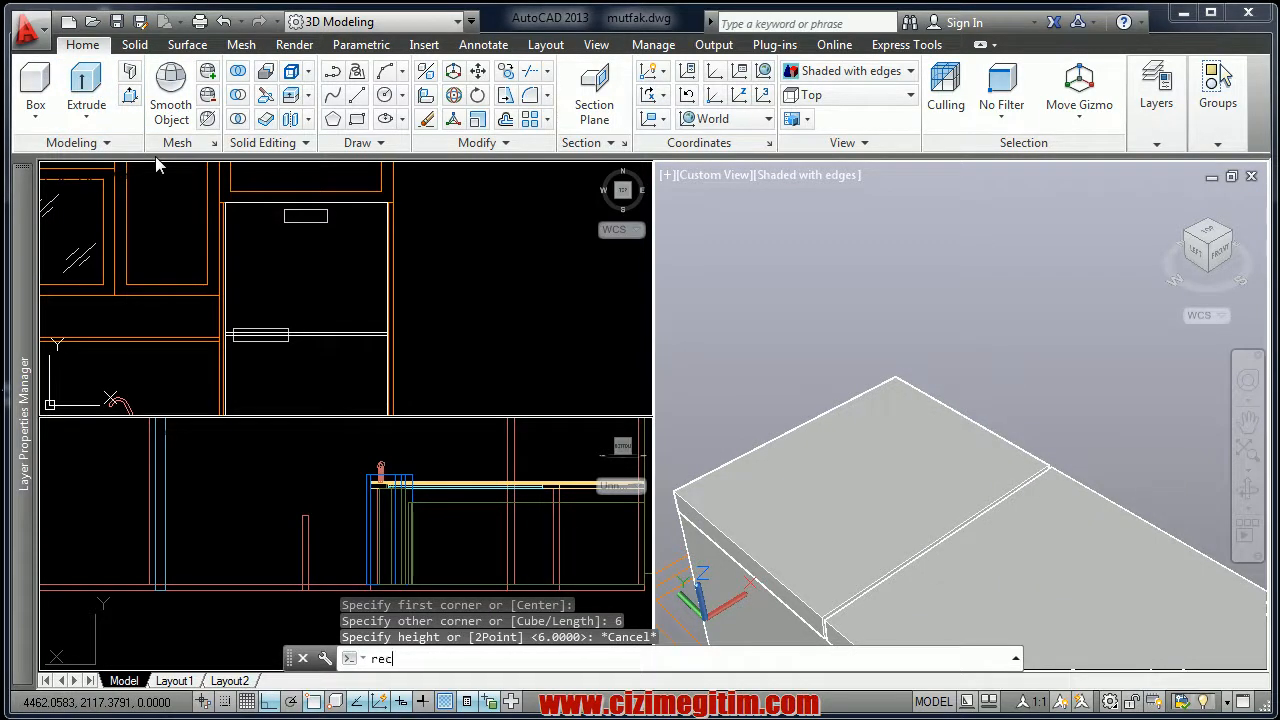
key("Return")
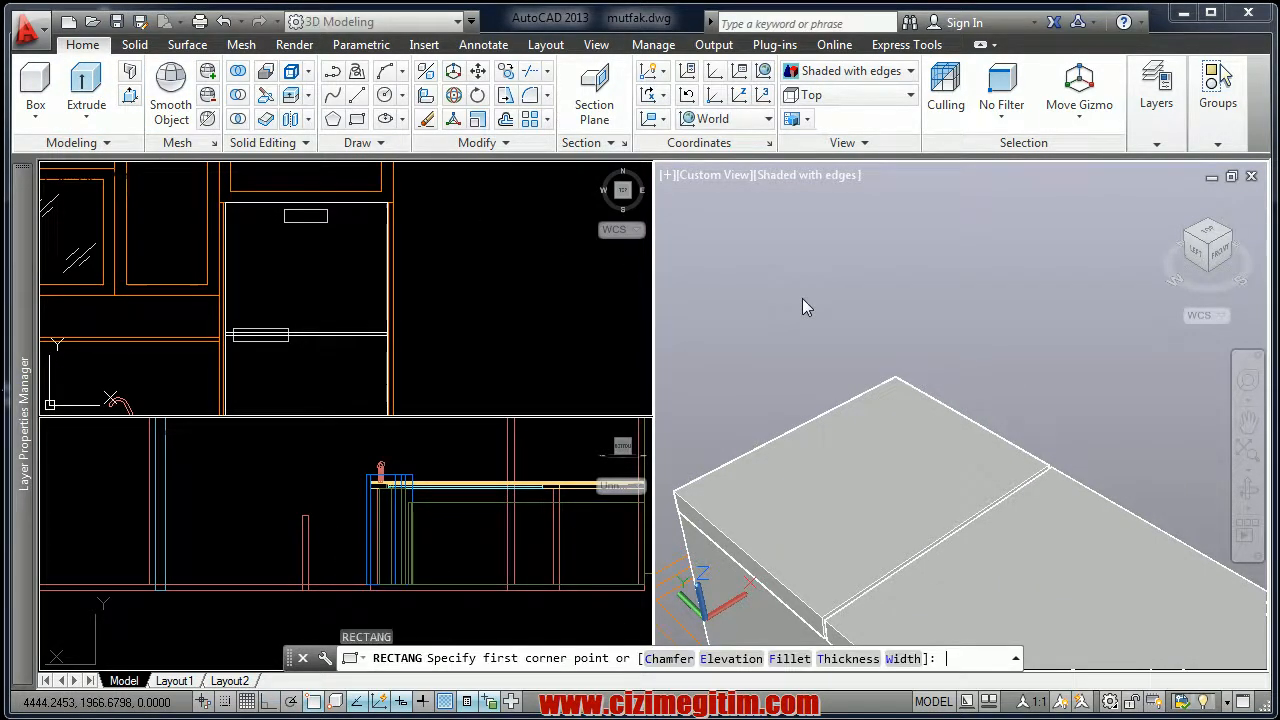
left_click(802, 298)
key("Escape")
right_click(798, 268)
left_click(836, 279)
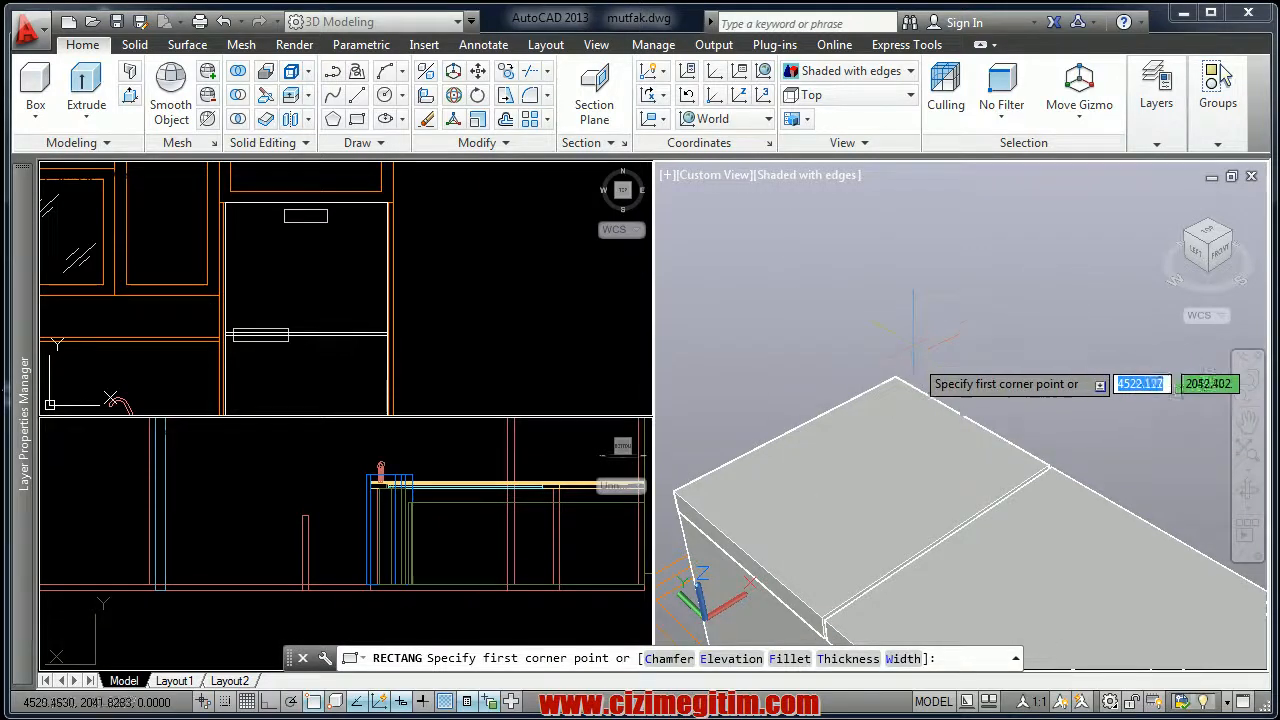
left_click(895, 377)
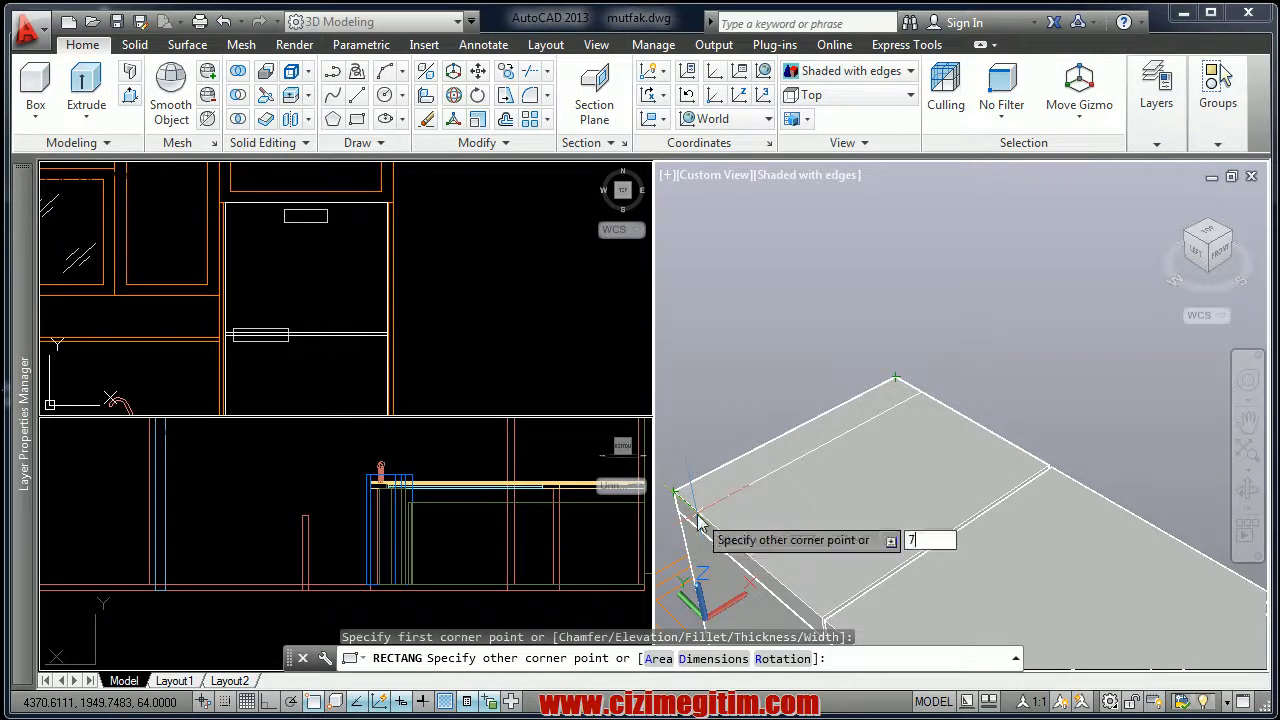
key("Return")
middle_click_drag(779, 473, 815, 462)
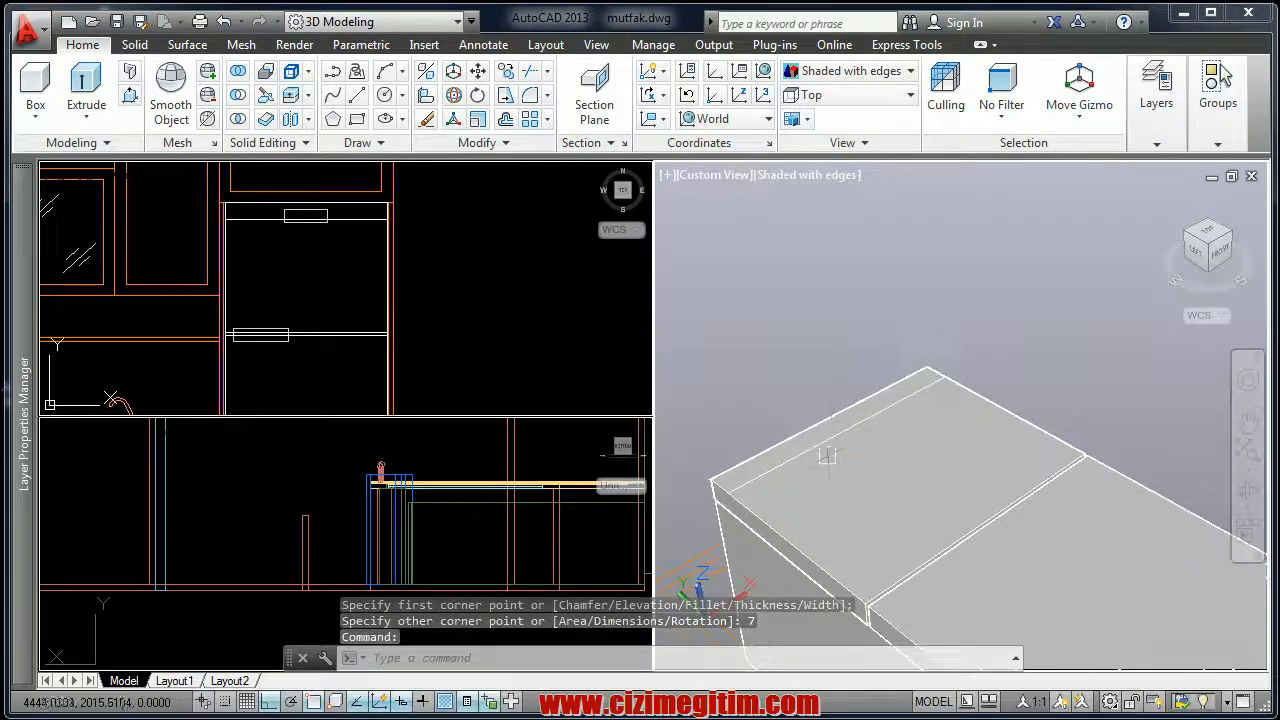
Extrude the rectangle at the upper door's outer end upward by 0.8 as a solid strip
left_click(84, 90)
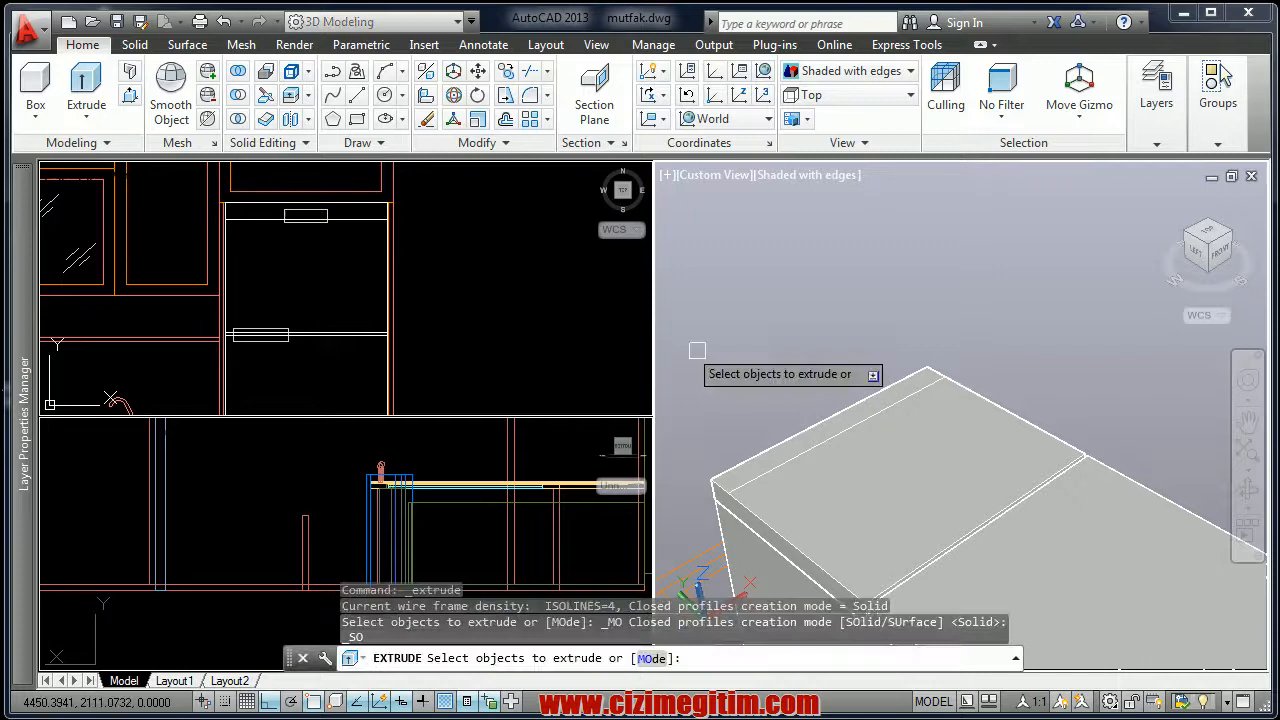
left_click(829, 427)
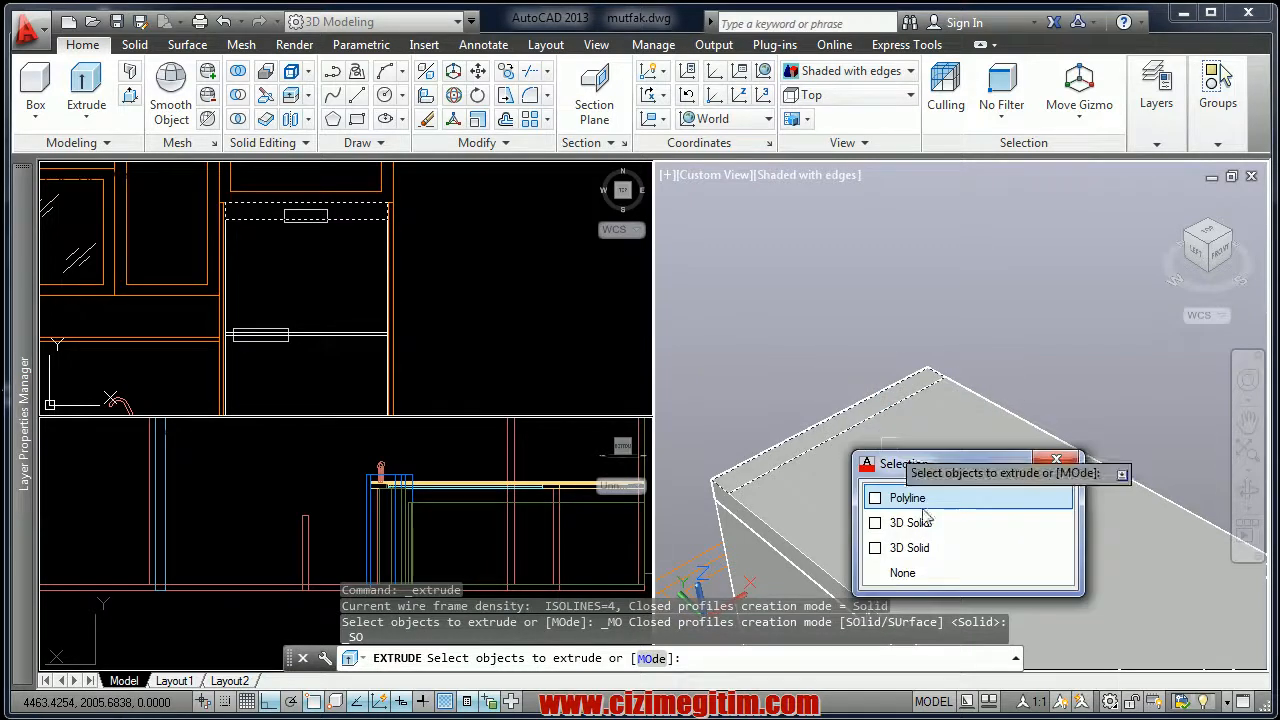
left_click(900, 496)
right_click(829, 359)
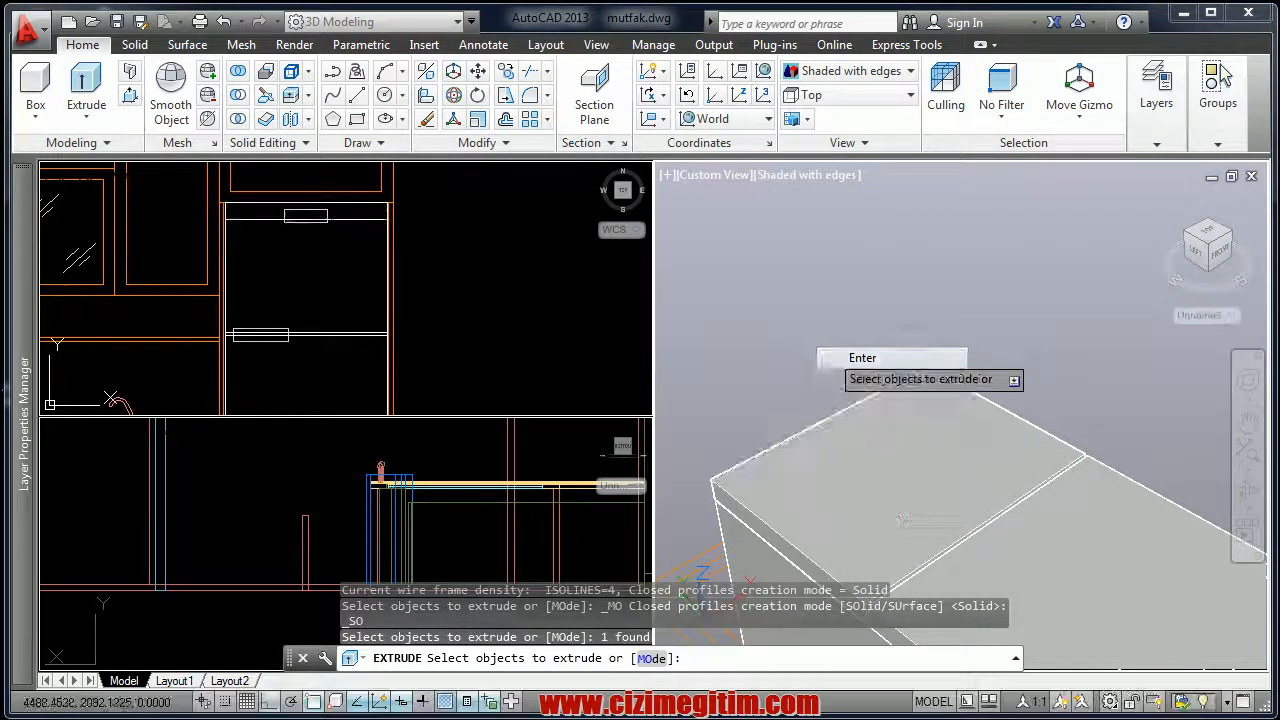
left_click(850, 359)
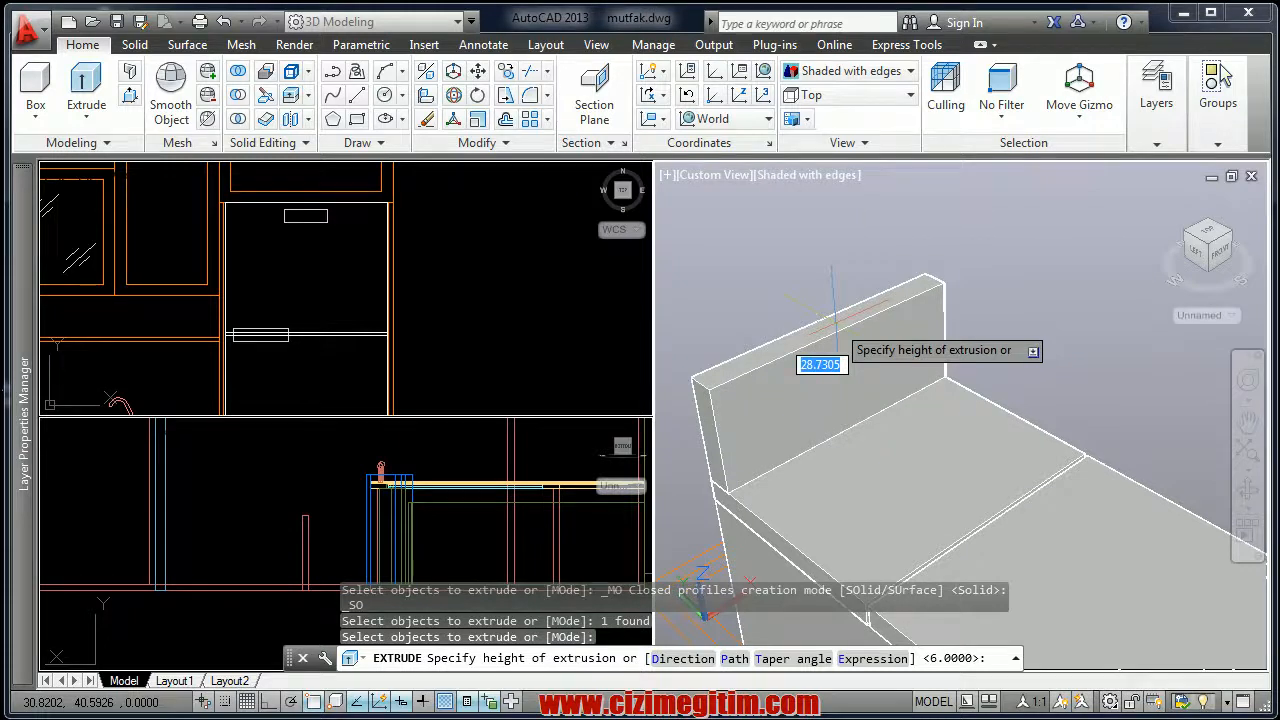
key("Return")
middle_click_drag(852, 438, 843, 404)
middle_click_drag(915, 458, 1060, 465, "shift")
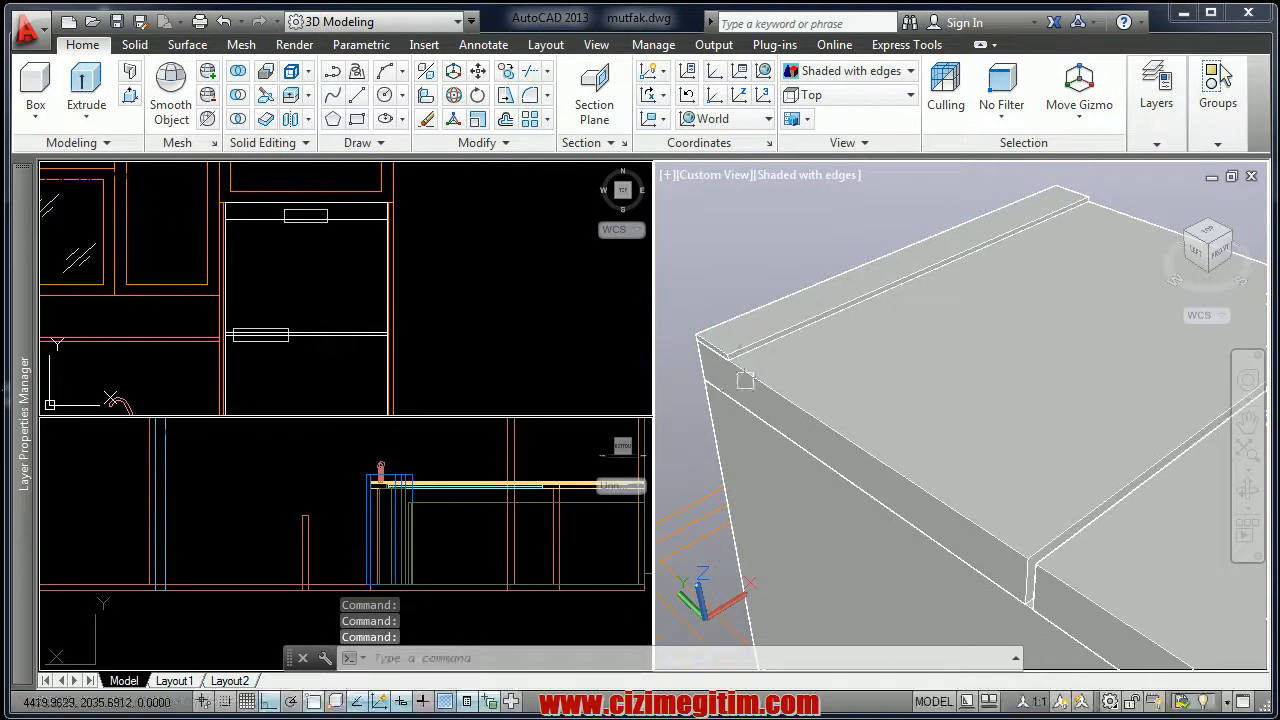
Shorten the upper door box from its outer end back to the inner edge of the extruded strip
left_click(748, 380)
middle_click_drag(689, 372, 692, 447)
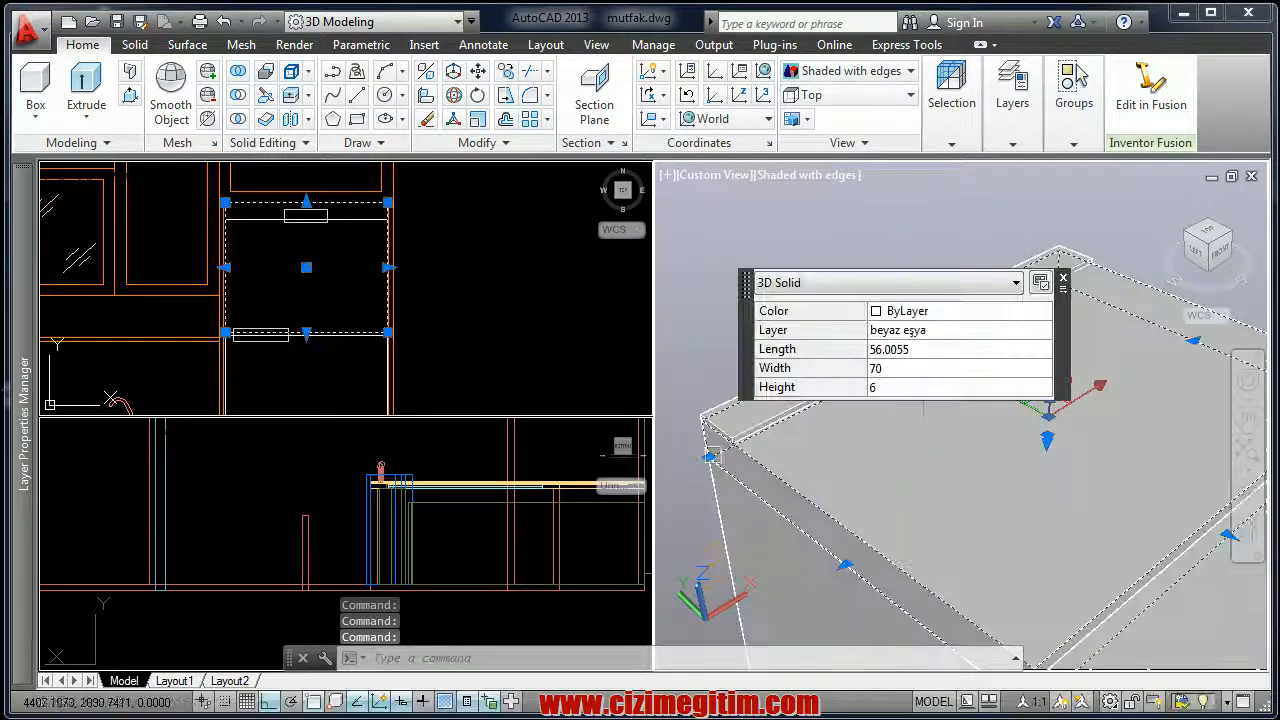
left_click(1063, 281)
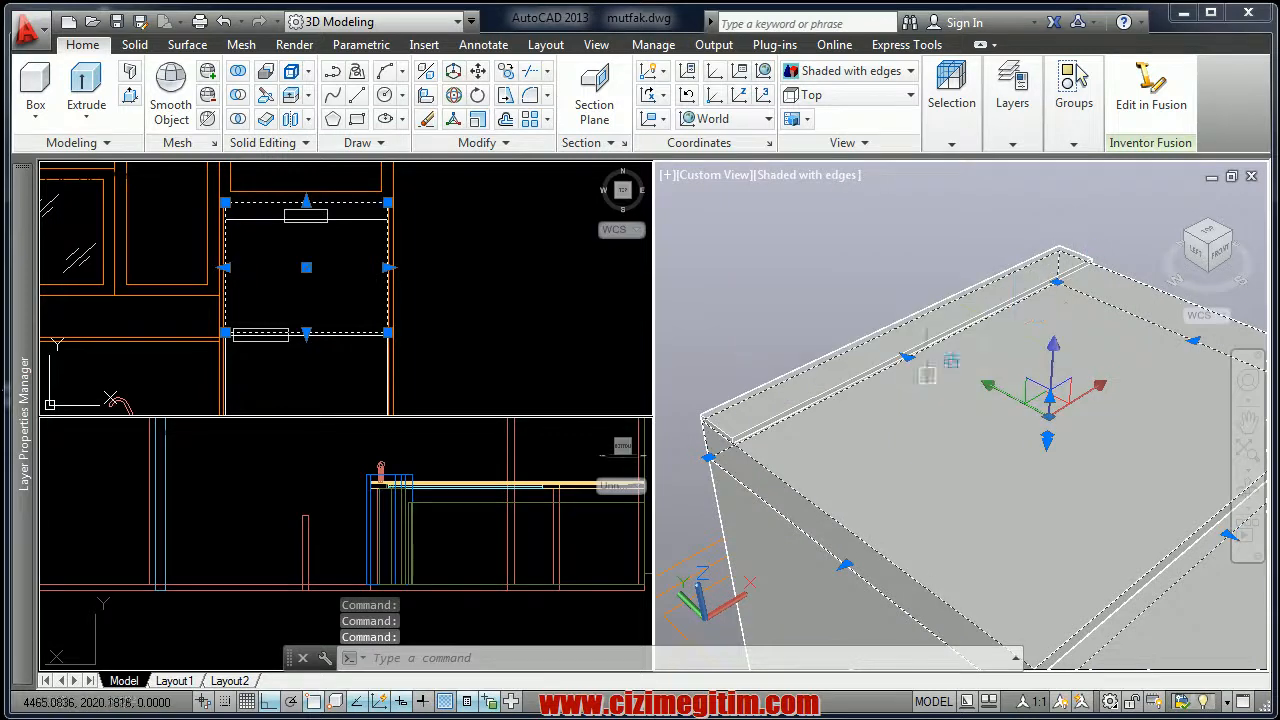
left_click(905, 356)
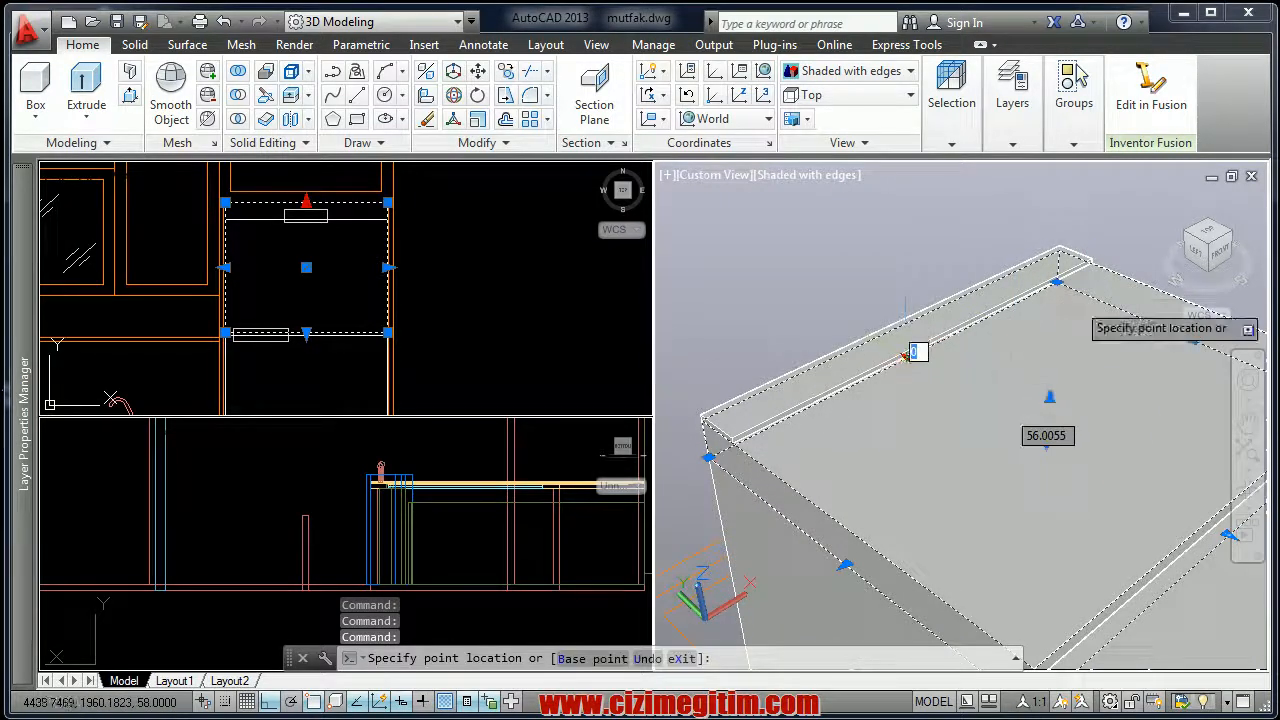
left_click(1086, 264)
key("Escape")
Select the strip at the upper door's outer end and turn off the Quick Properties display
left_click(712, 436)
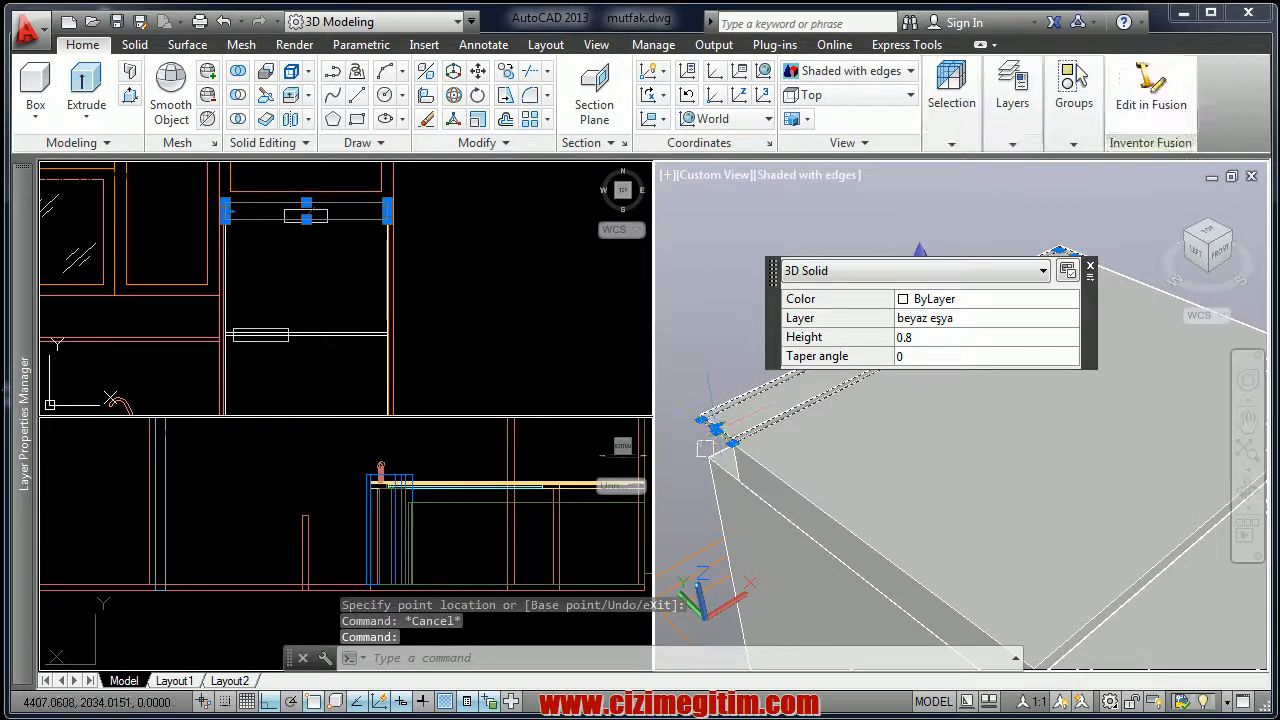
middle_click_drag(705, 449, 759, 420)
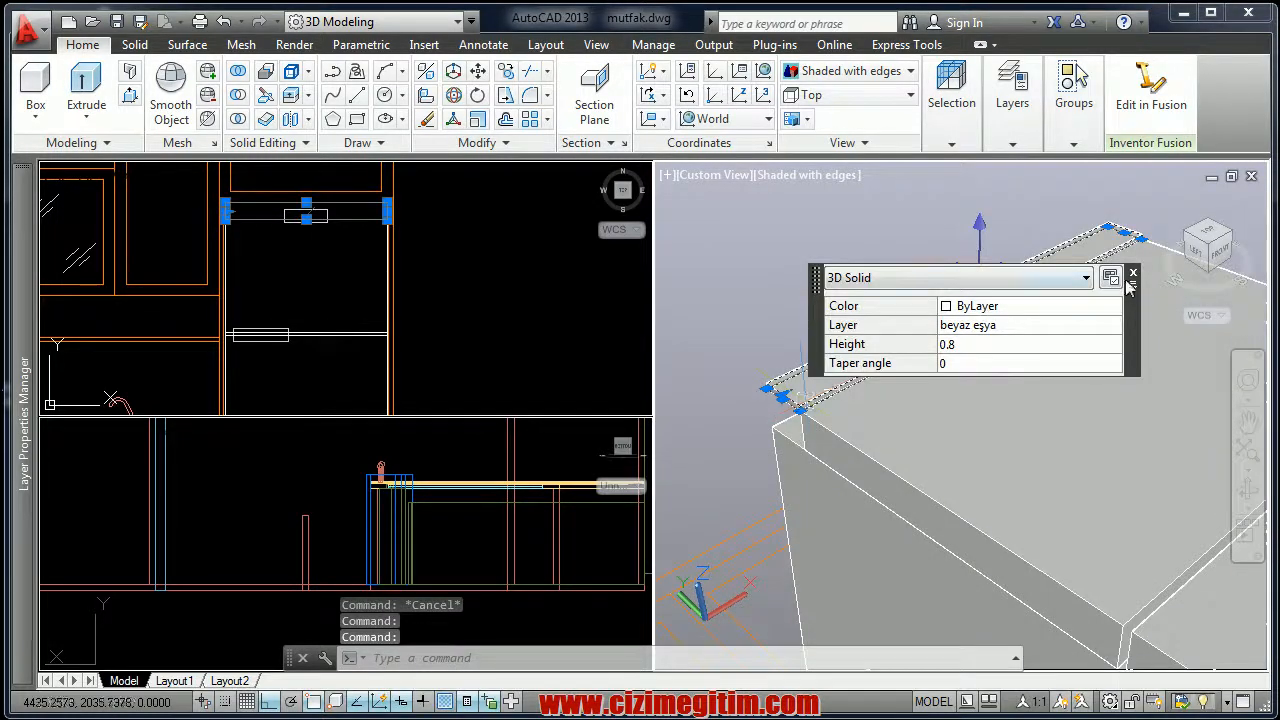
left_click(466, 703)
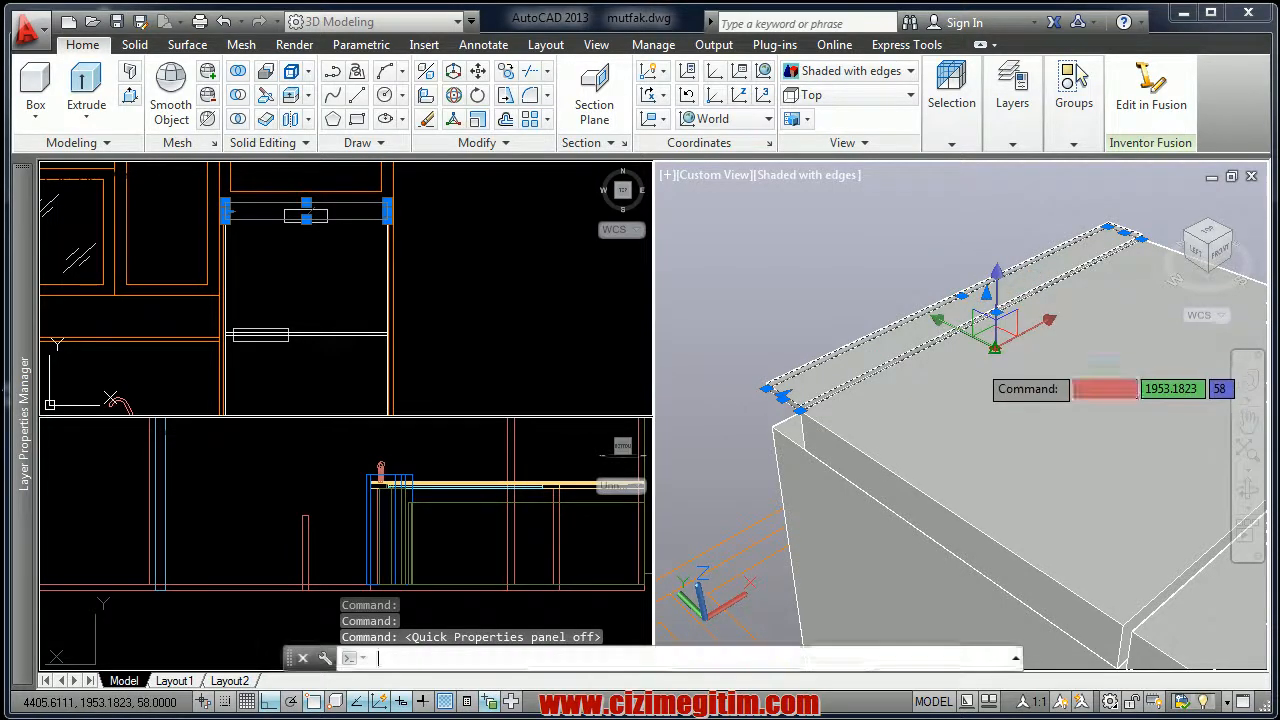
key("Escape")
left_click(1027, 288)
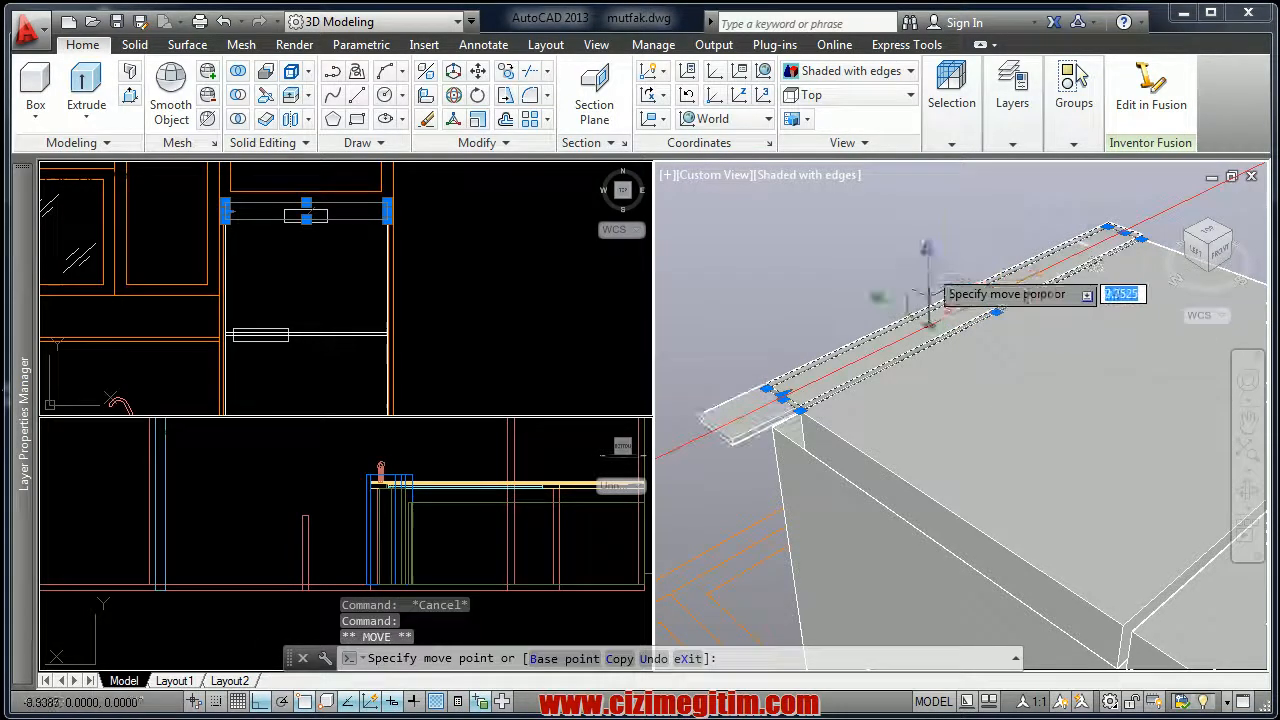
key("Escape")
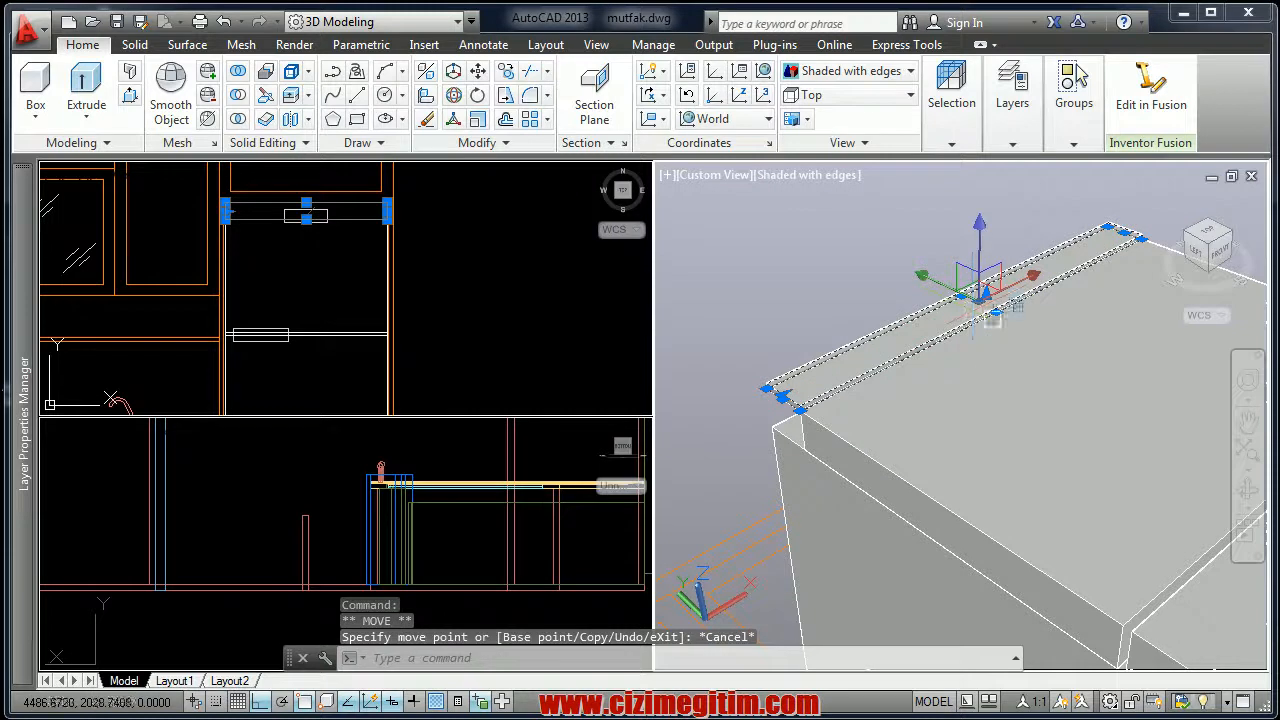
left_click(783, 397)
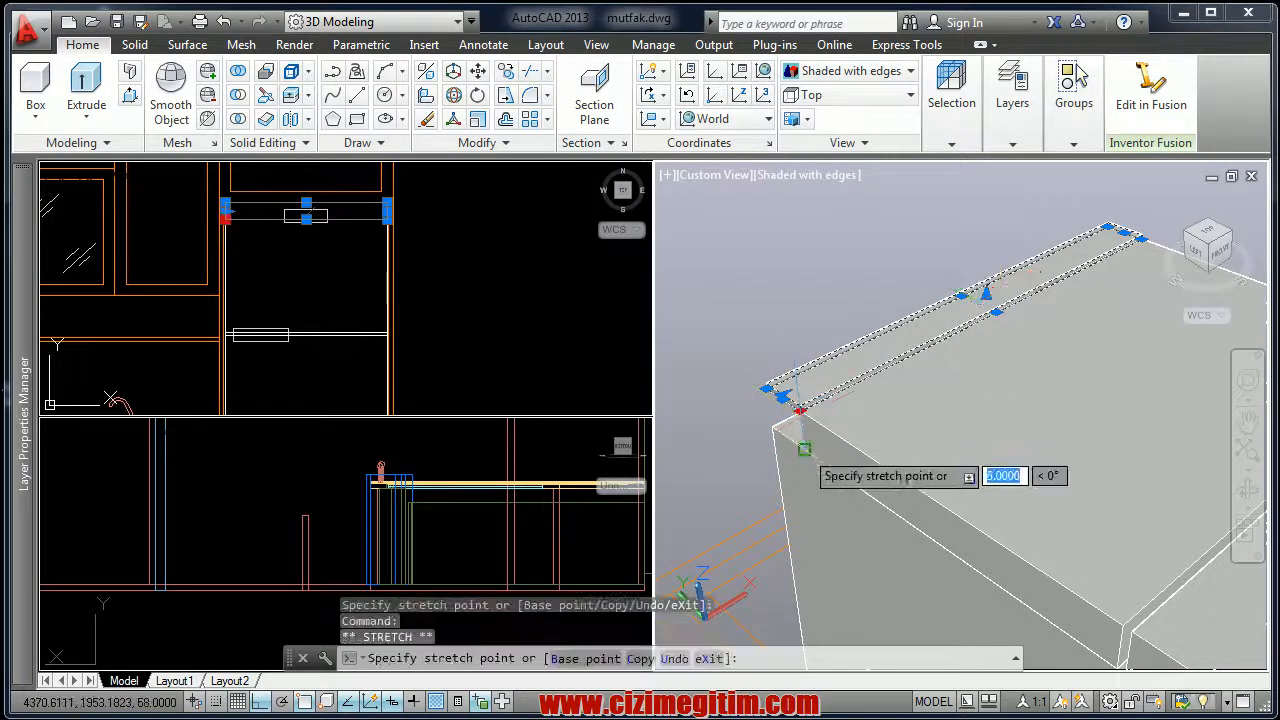
left_click(971, 286)
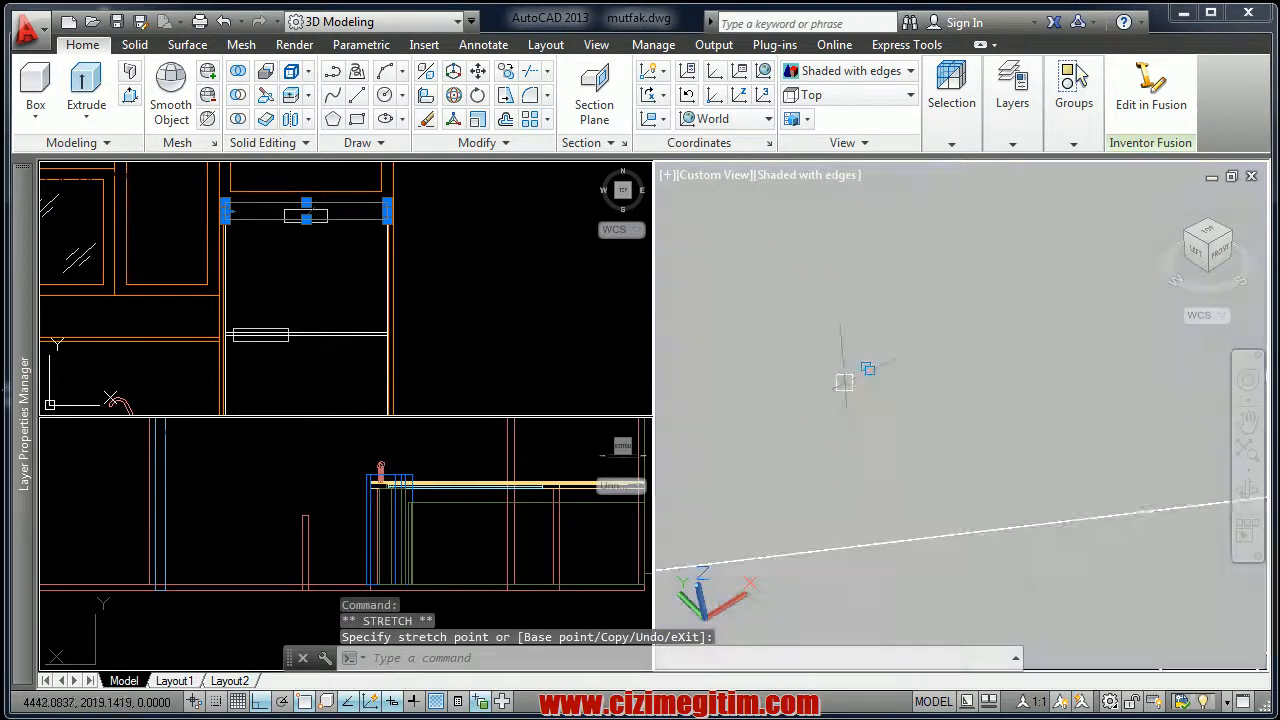
Set the strip's height to 6 using its height grip in the side view
left_click(368, 500)
scroll(372, 495, "down", 5)
scroll(377, 485, "up", 5)
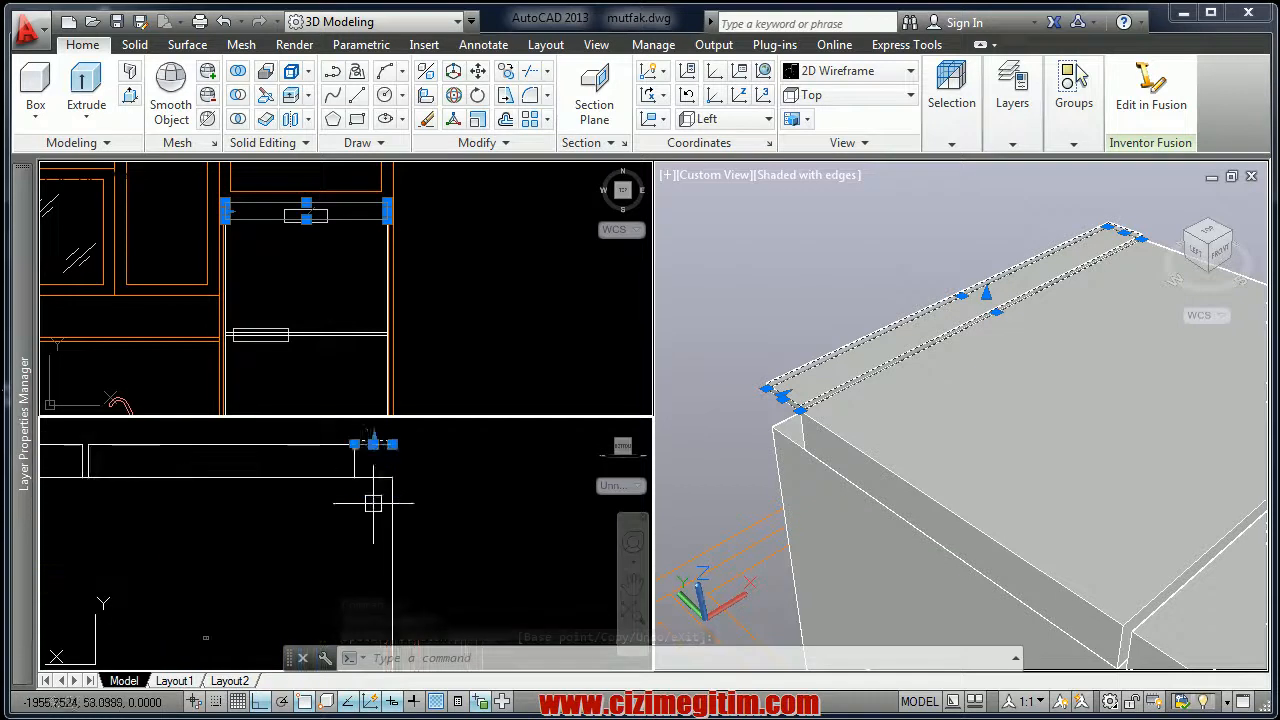
middle_click_drag(357, 523, 365, 592)
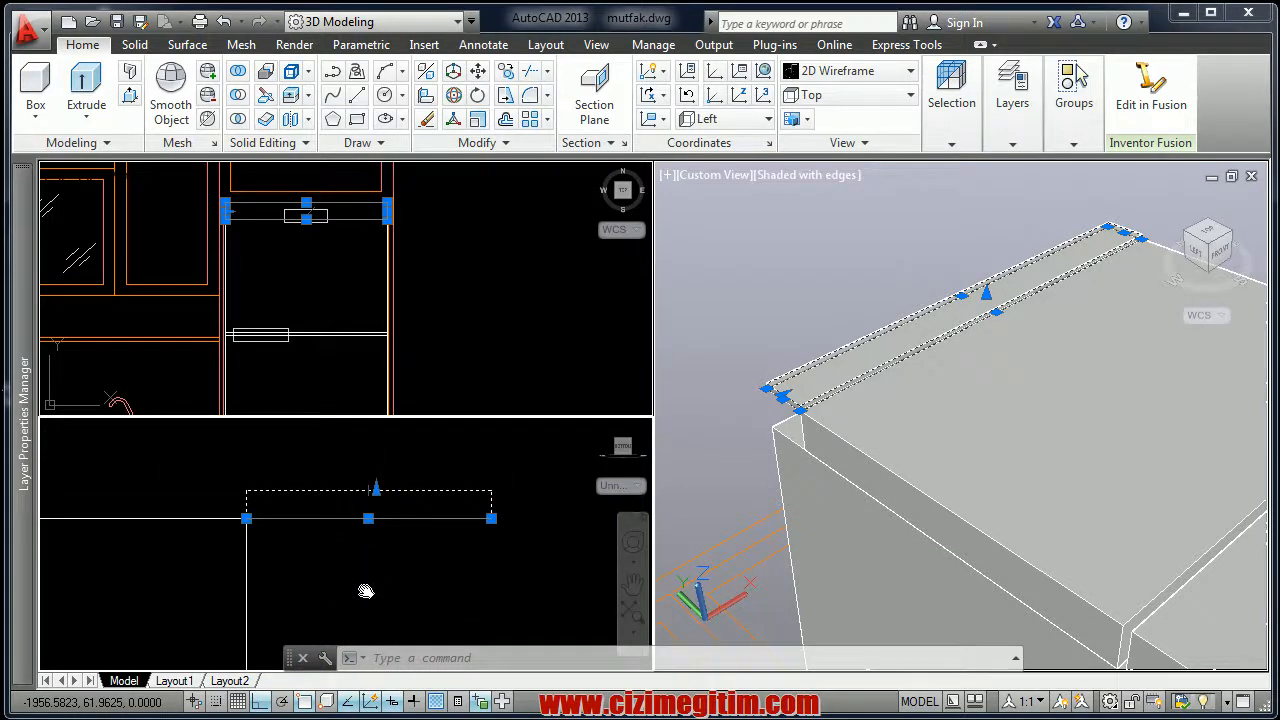
left_click(375, 490)
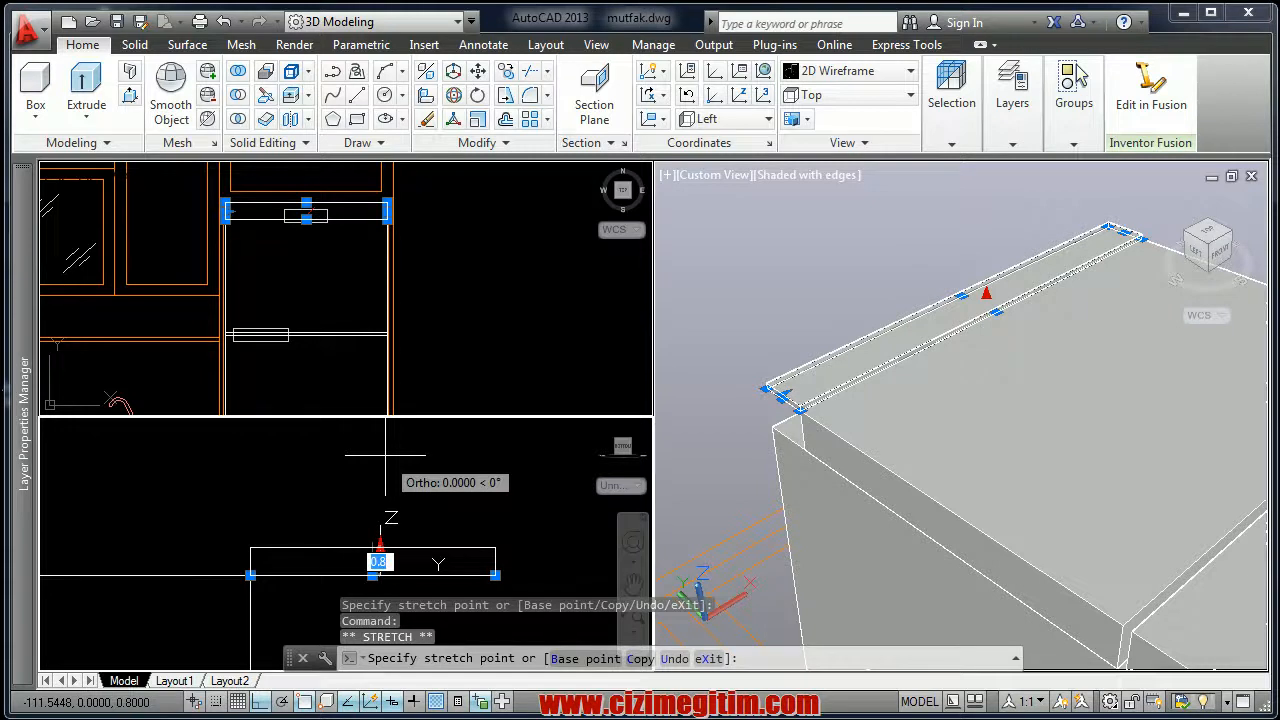
type("6")
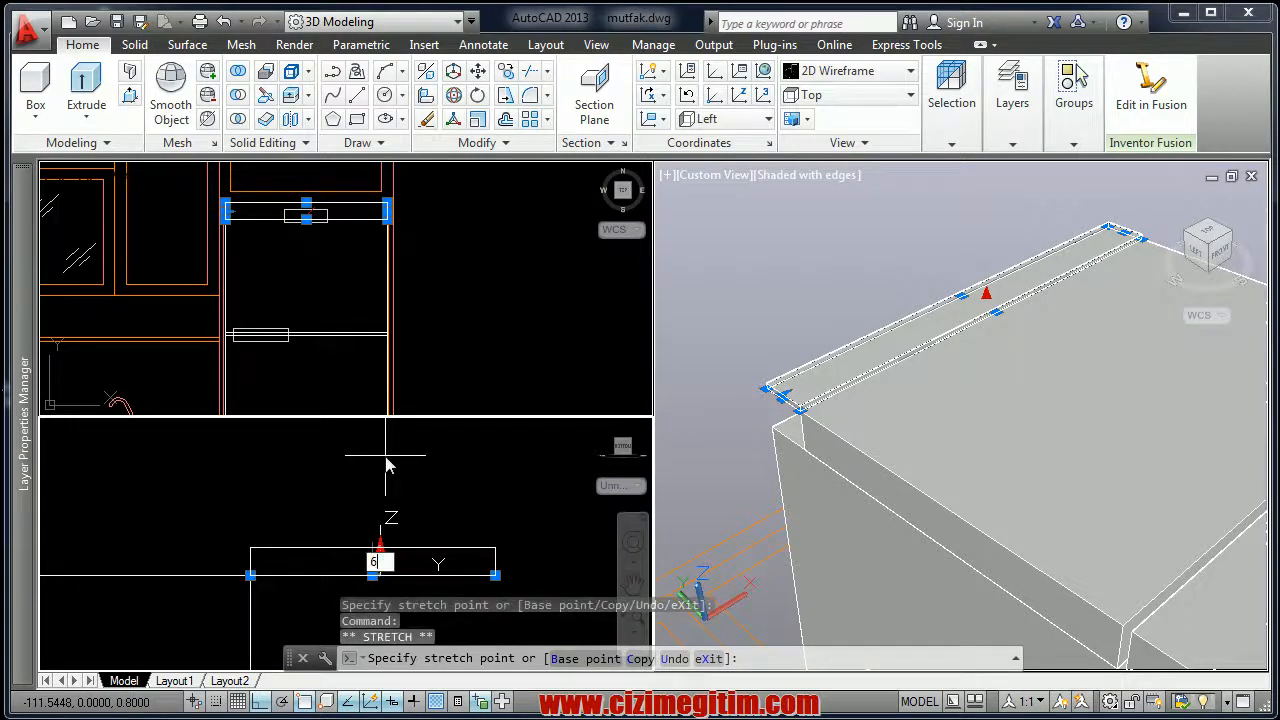
key("Return")
Move the strip in the side view from its outer base corner to the refrigerator body's front corner
scroll(376, 460, "down", 3)
middle_click_drag(536, 539, 518, 551)
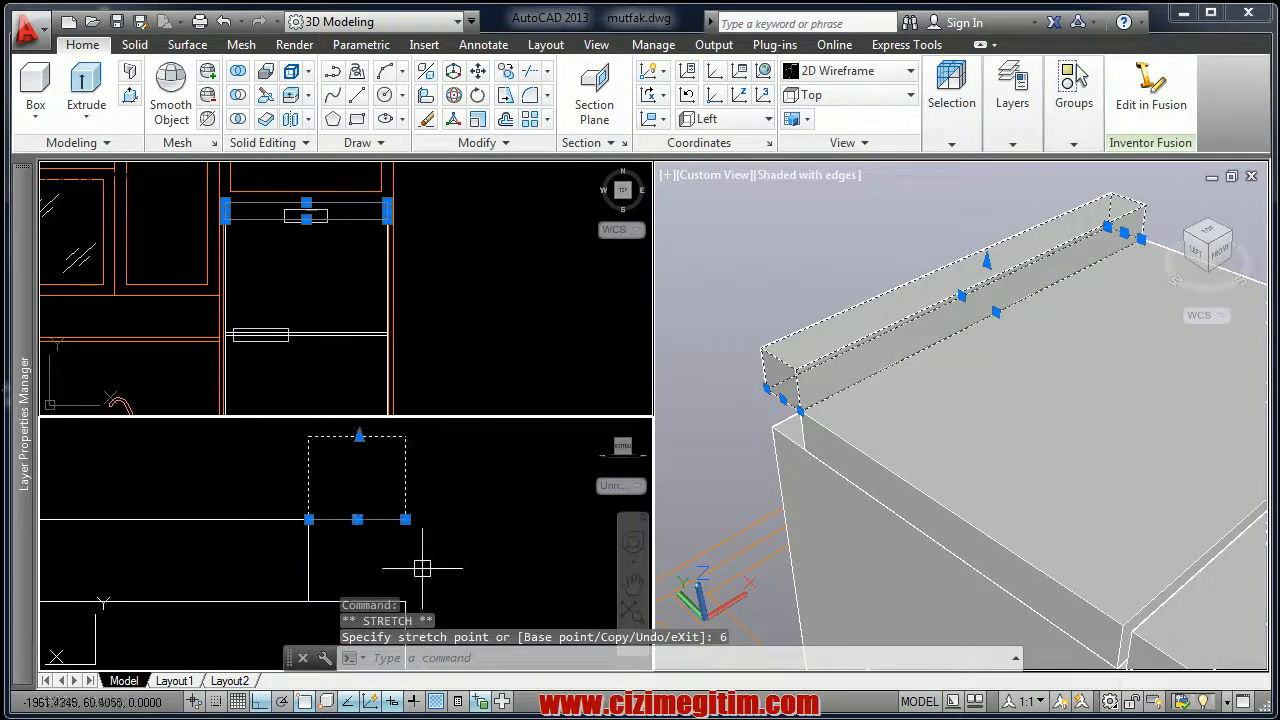
right_click(370, 560)
left_click(430, 183)
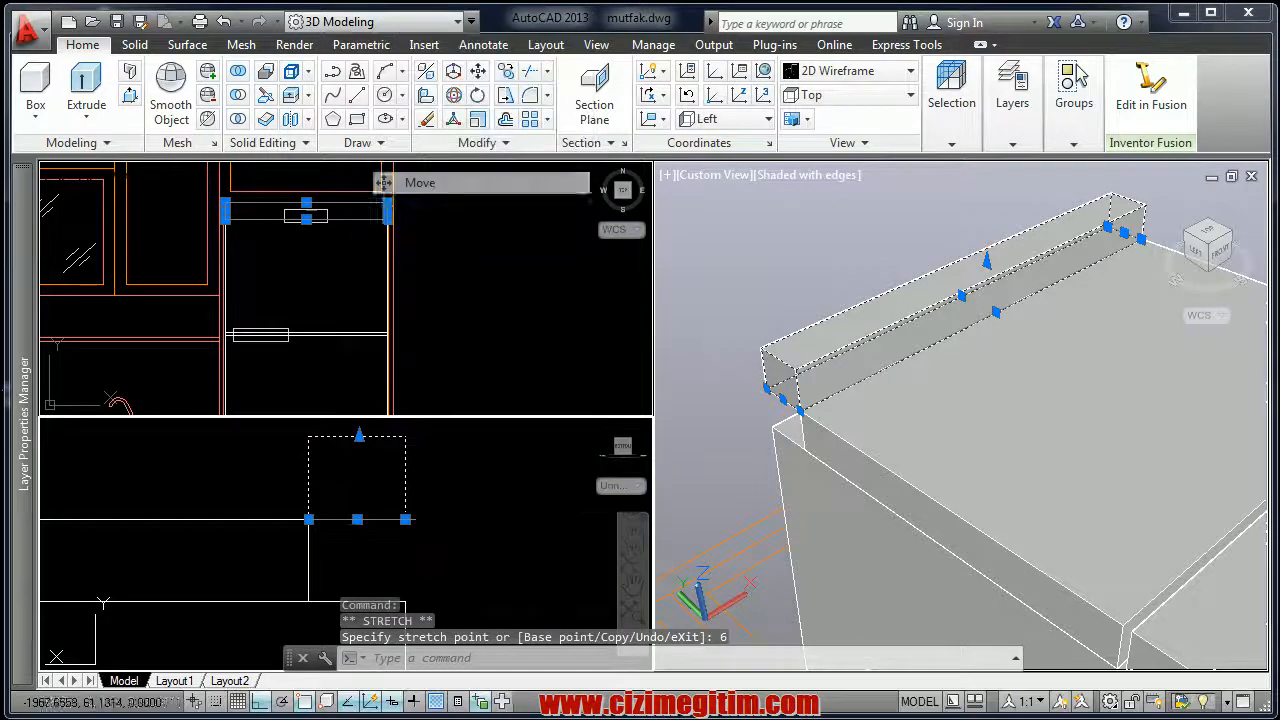
left_click(405, 520)
left_click(405, 601)
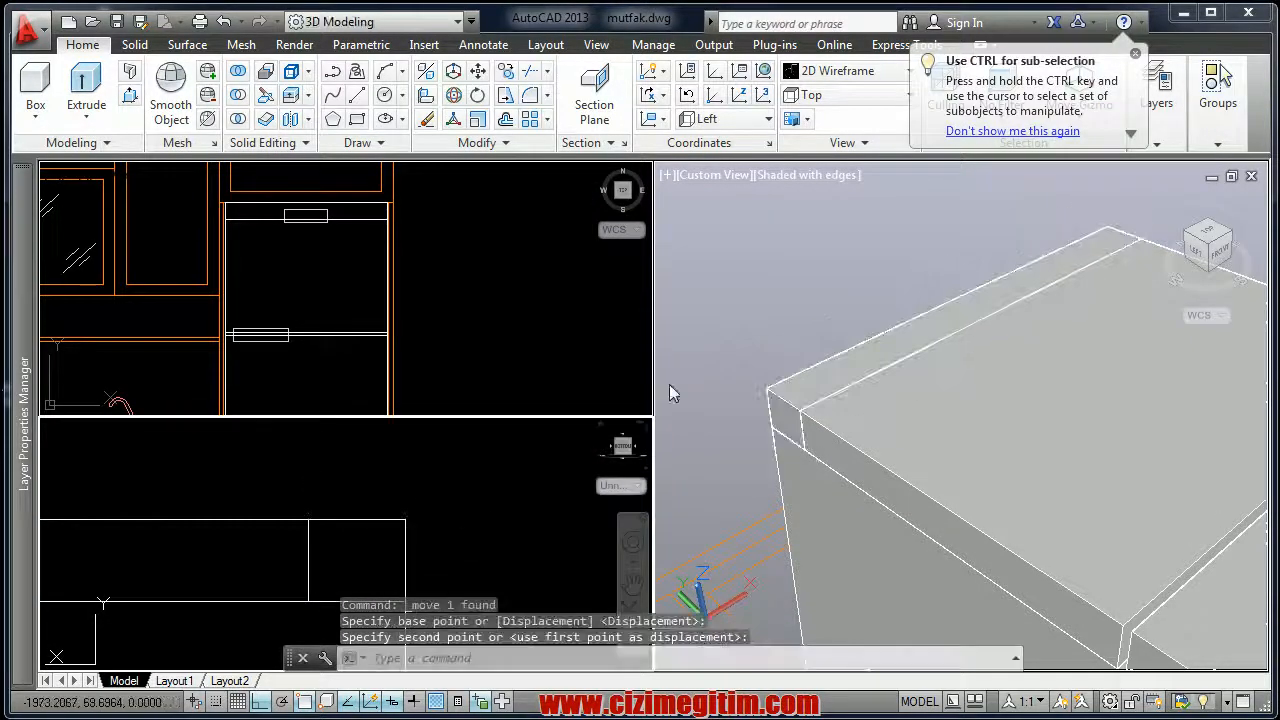
Try a height of 1 for the strip, and undo that change
left_click(858, 360)
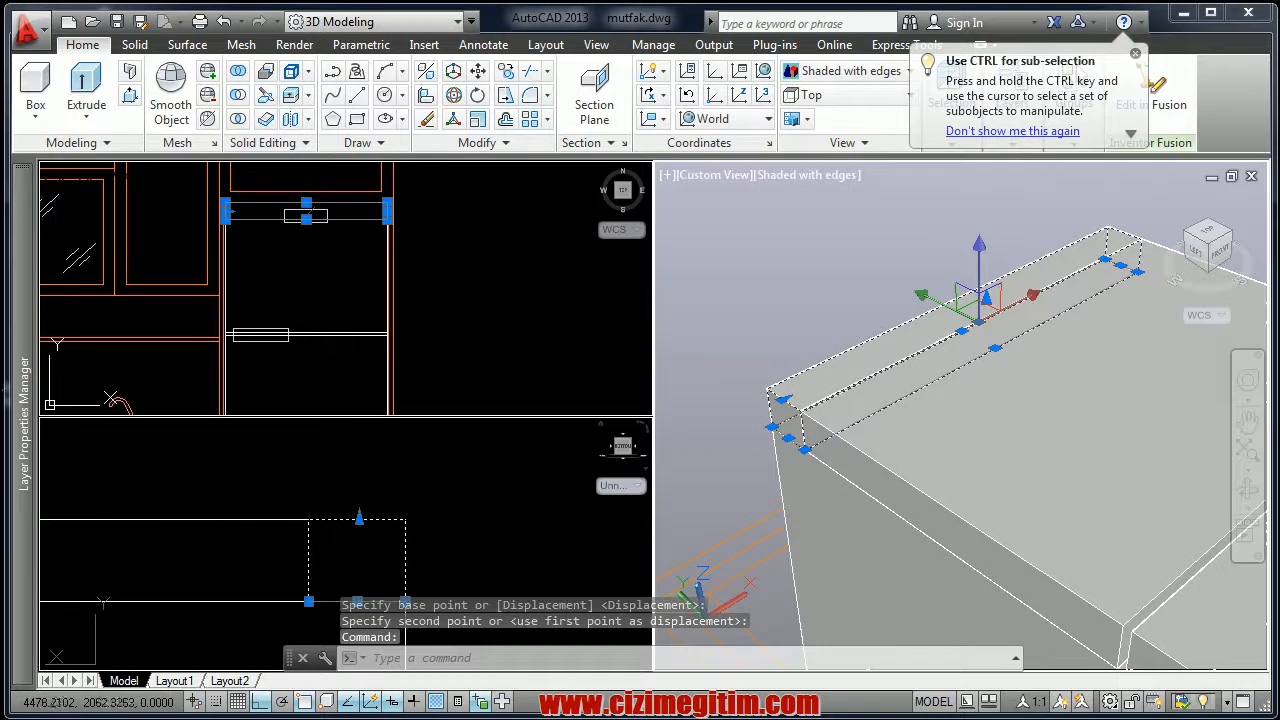
scroll(966, 308, "down", 1)
scroll(966, 308, "up", 2)
scroll(968, 308, "down", 1)
left_click(980, 313)
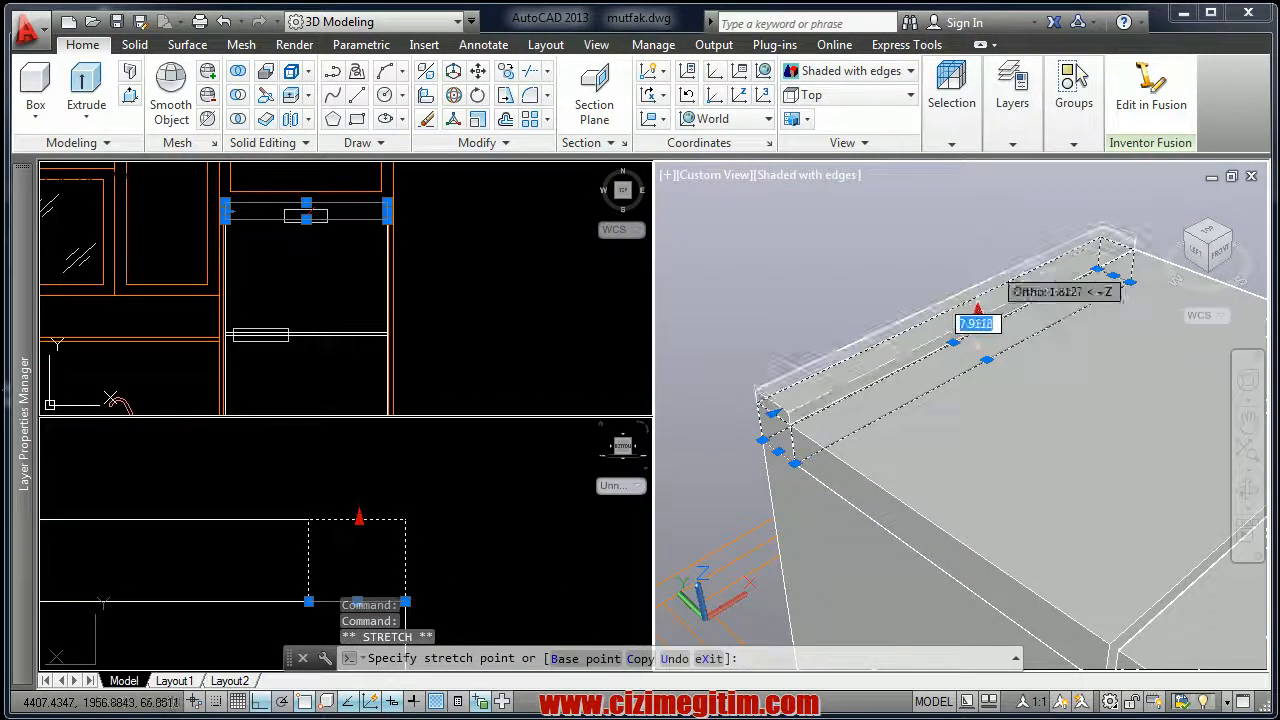
key("Return")
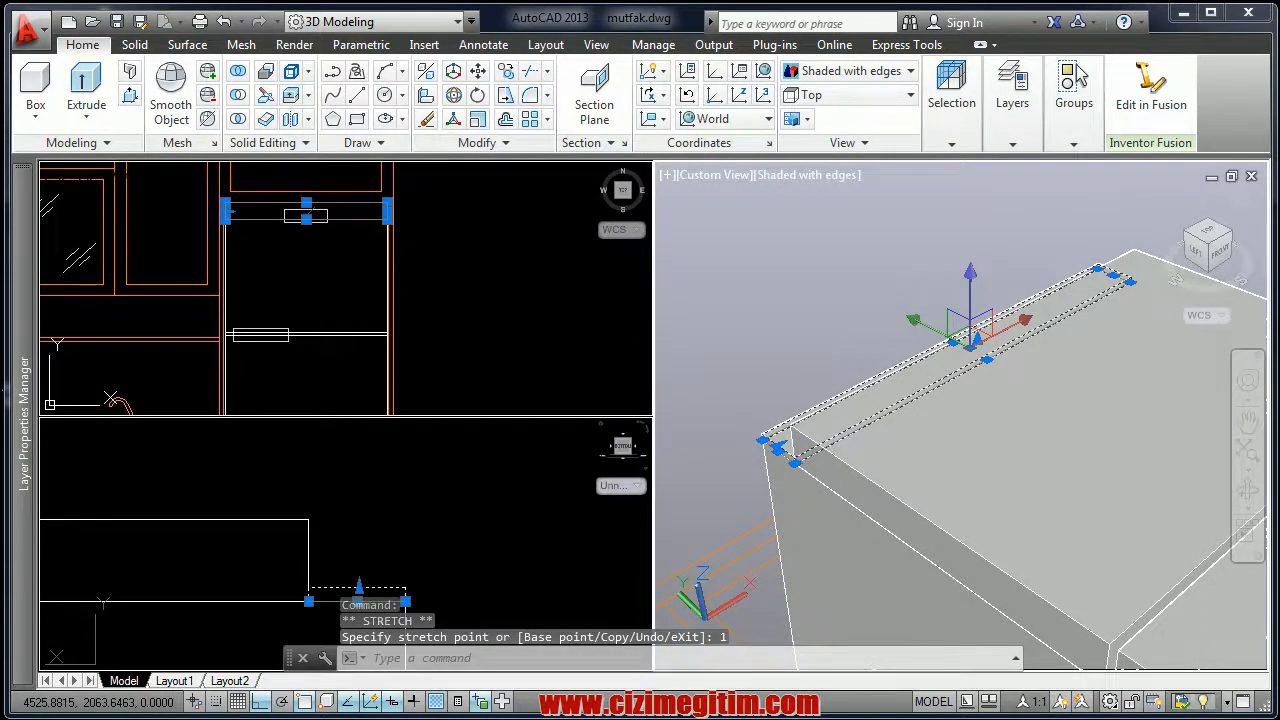
type("u")
key("Return")
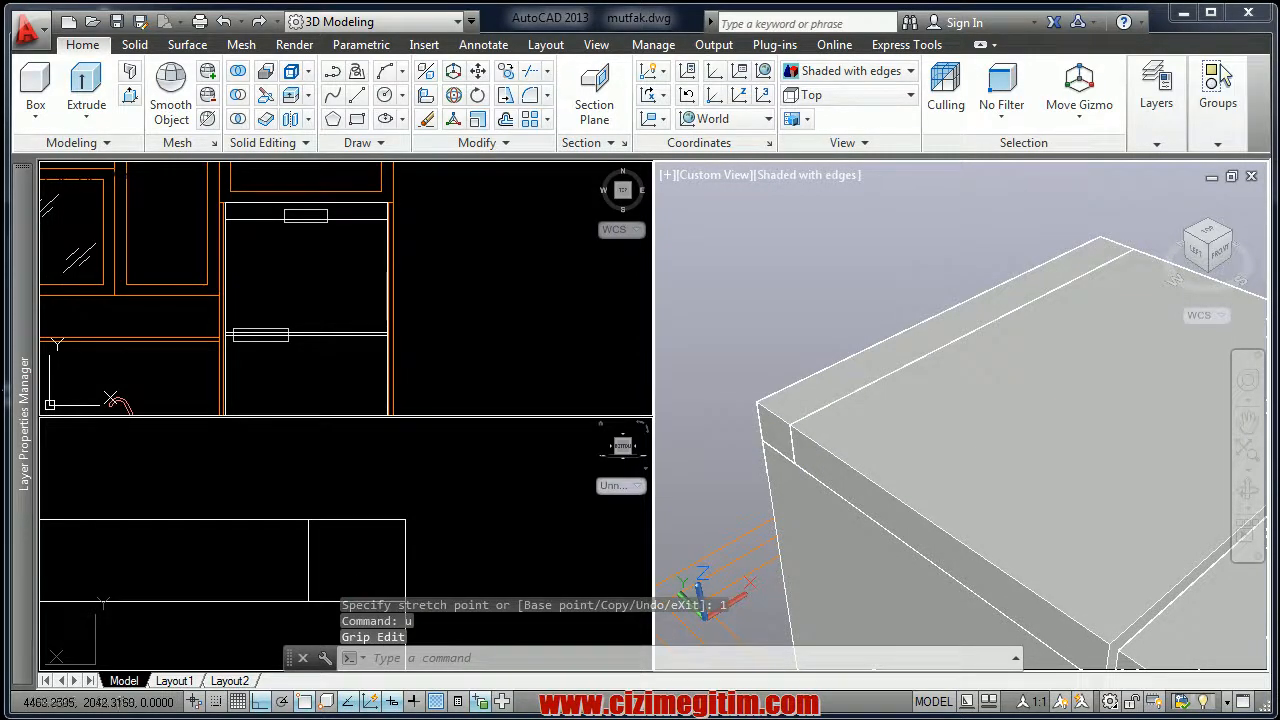
Set the strip's height to 6.8 so it projects past the upper door's front face
left_click(990, 330)
key("Escape")
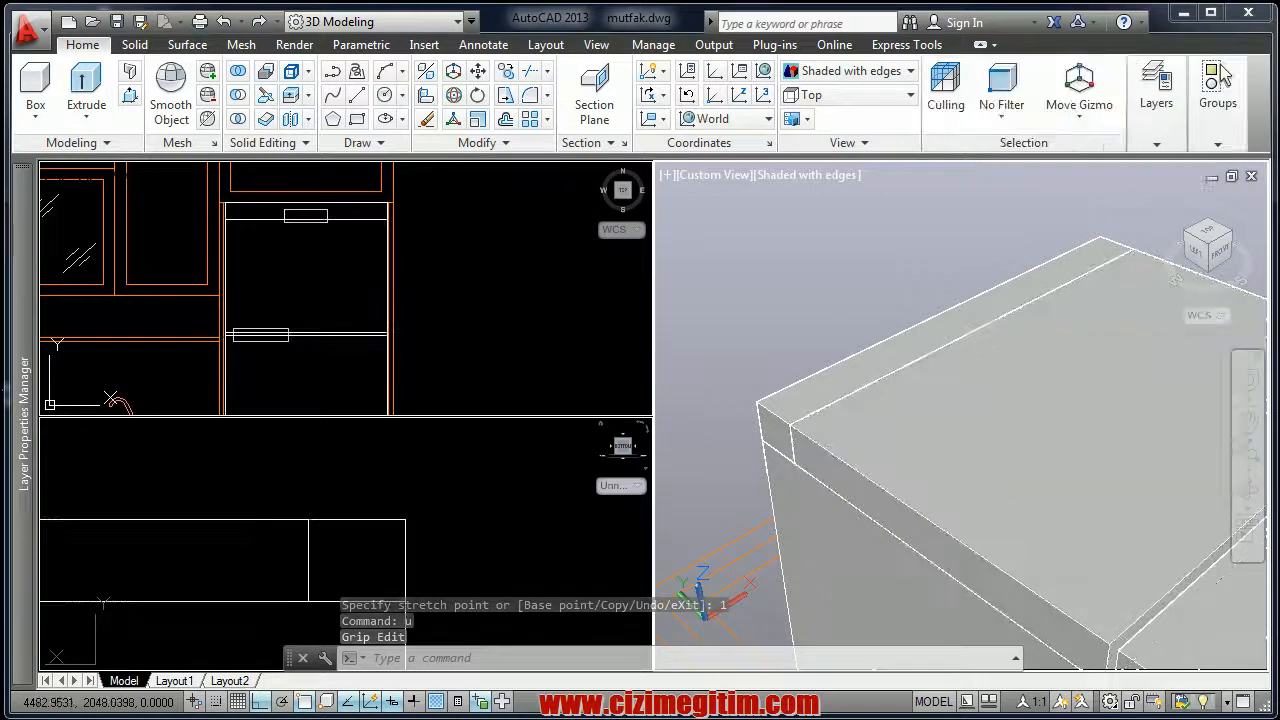
left_click(990, 335)
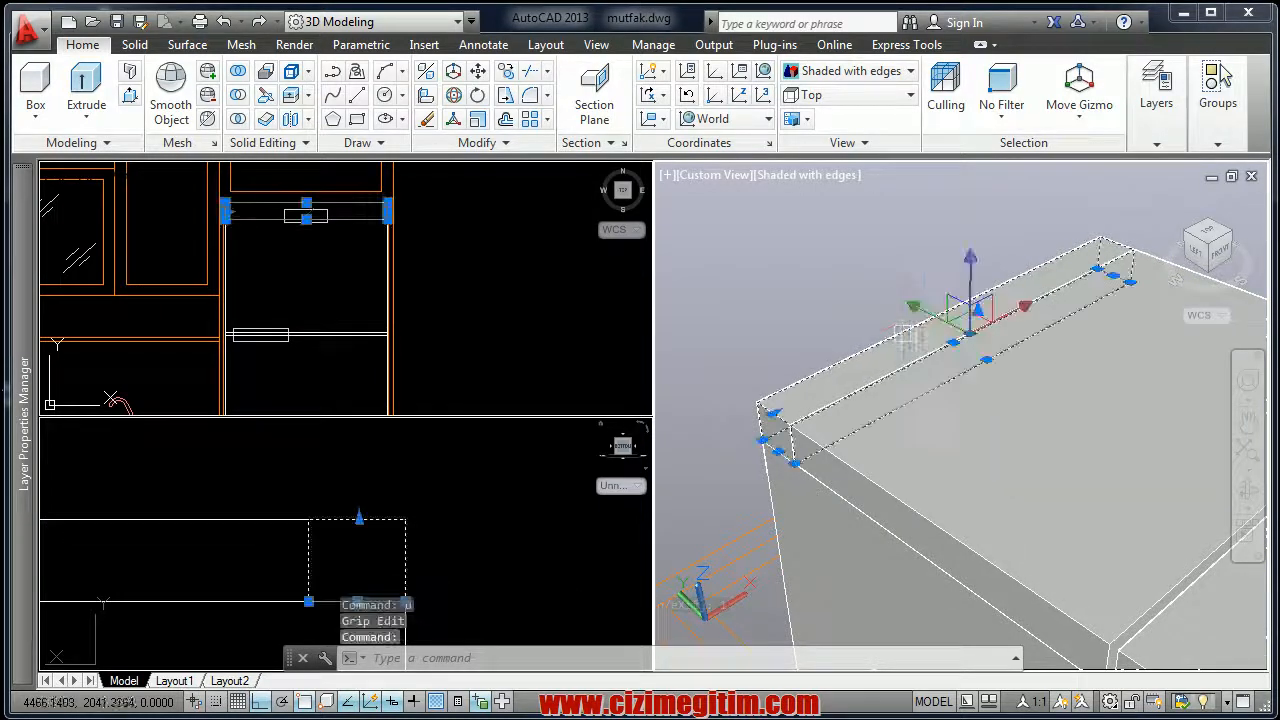
left_click(984, 318)
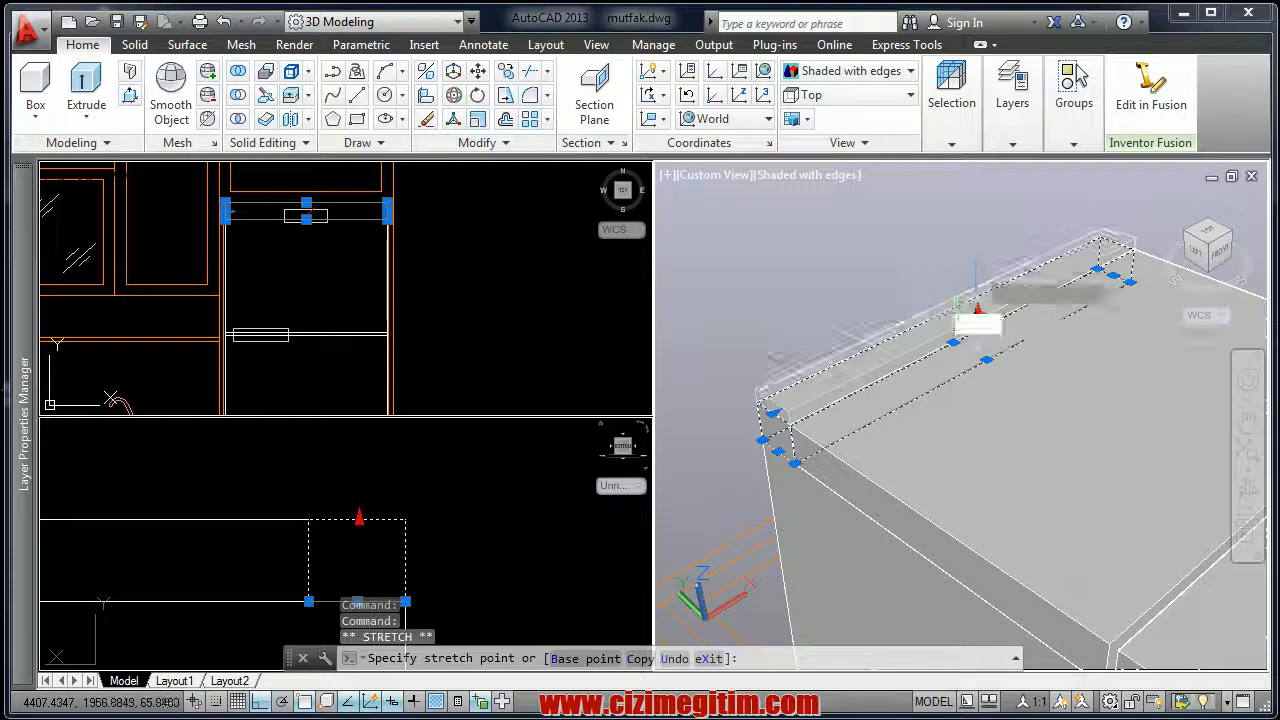
type("6.")
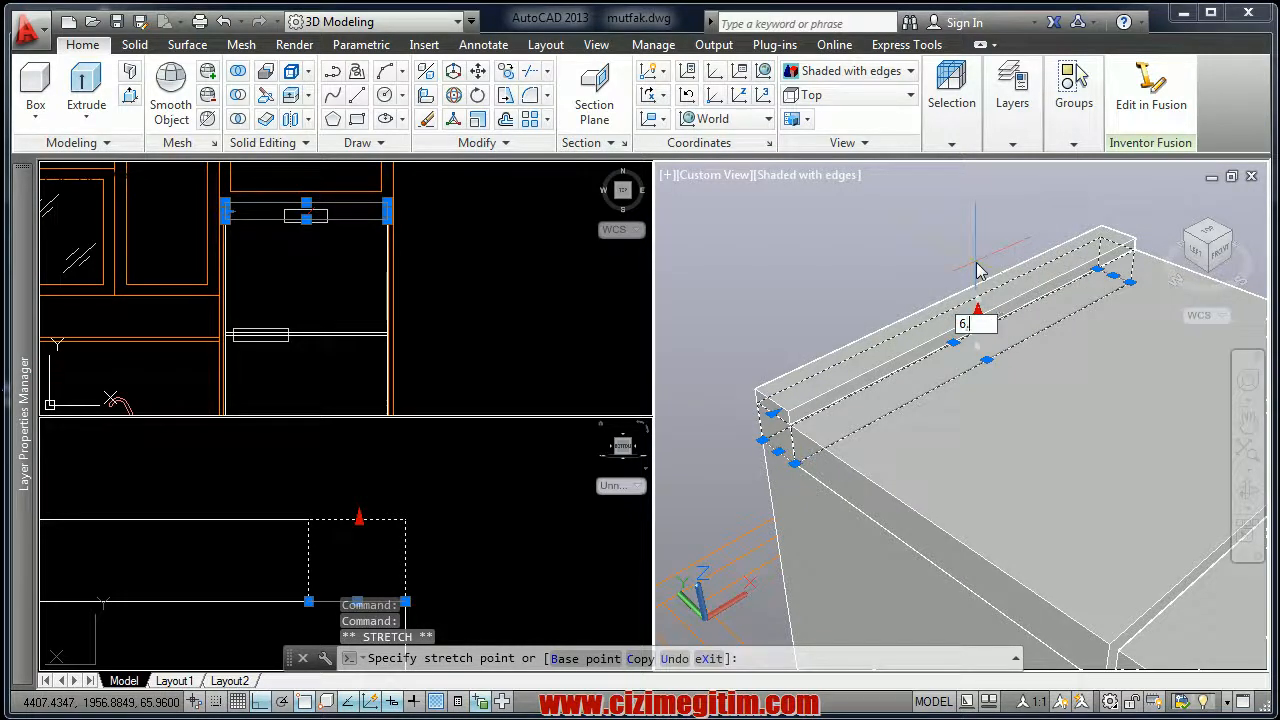
type("8")
key("Return")
key("Escape")
Shorten the upper door by 1 at its strip end to leave a gap beside the strip
scroll(877, 409, "up", 4)
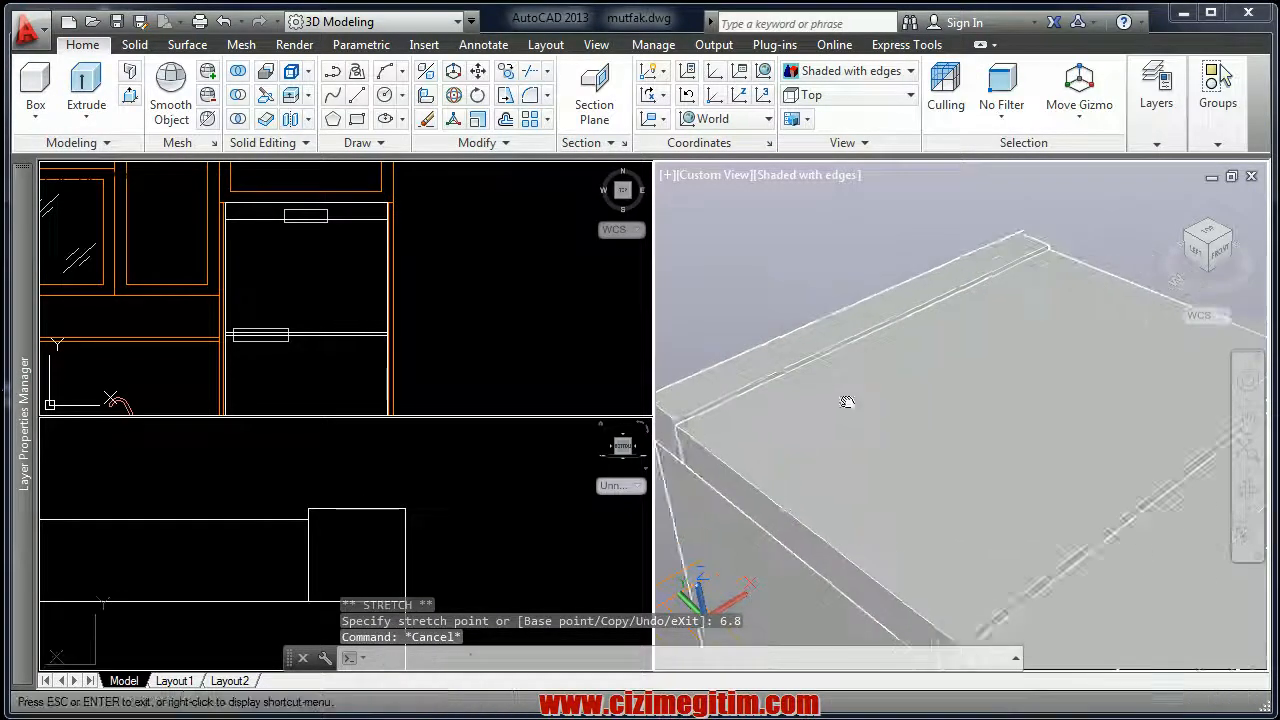
left_click(755, 403)
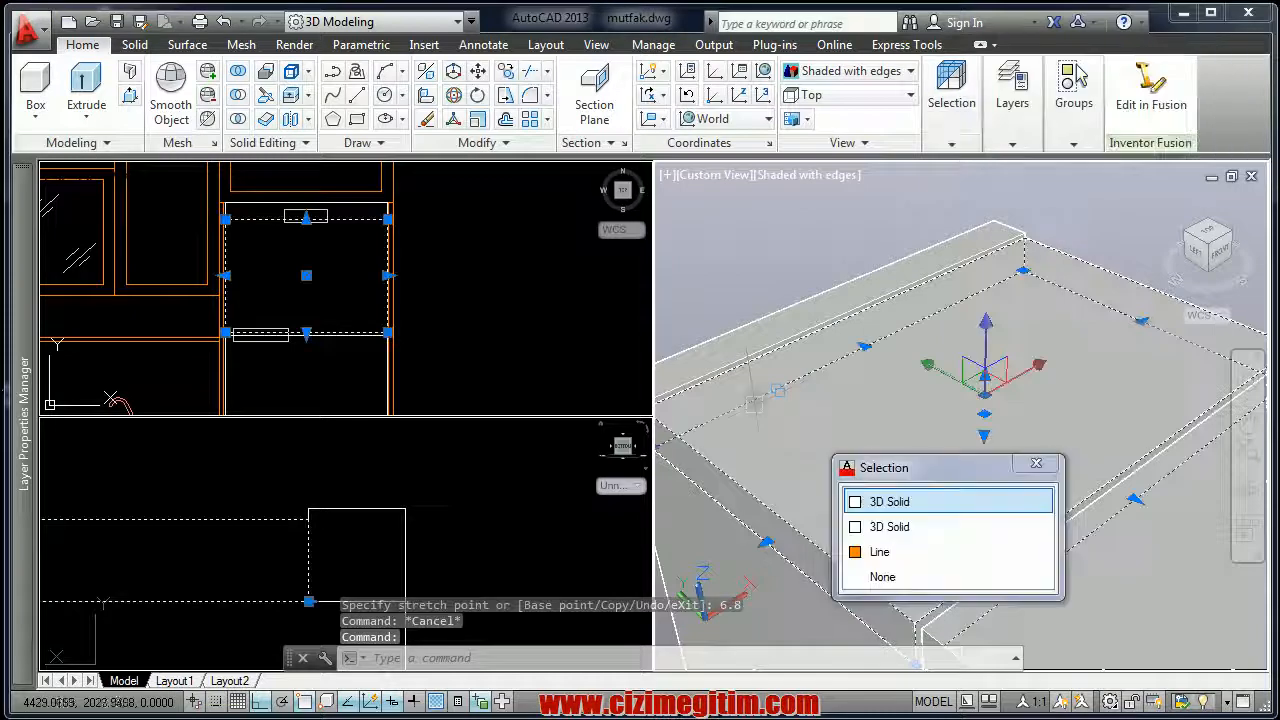
left_click(864, 346)
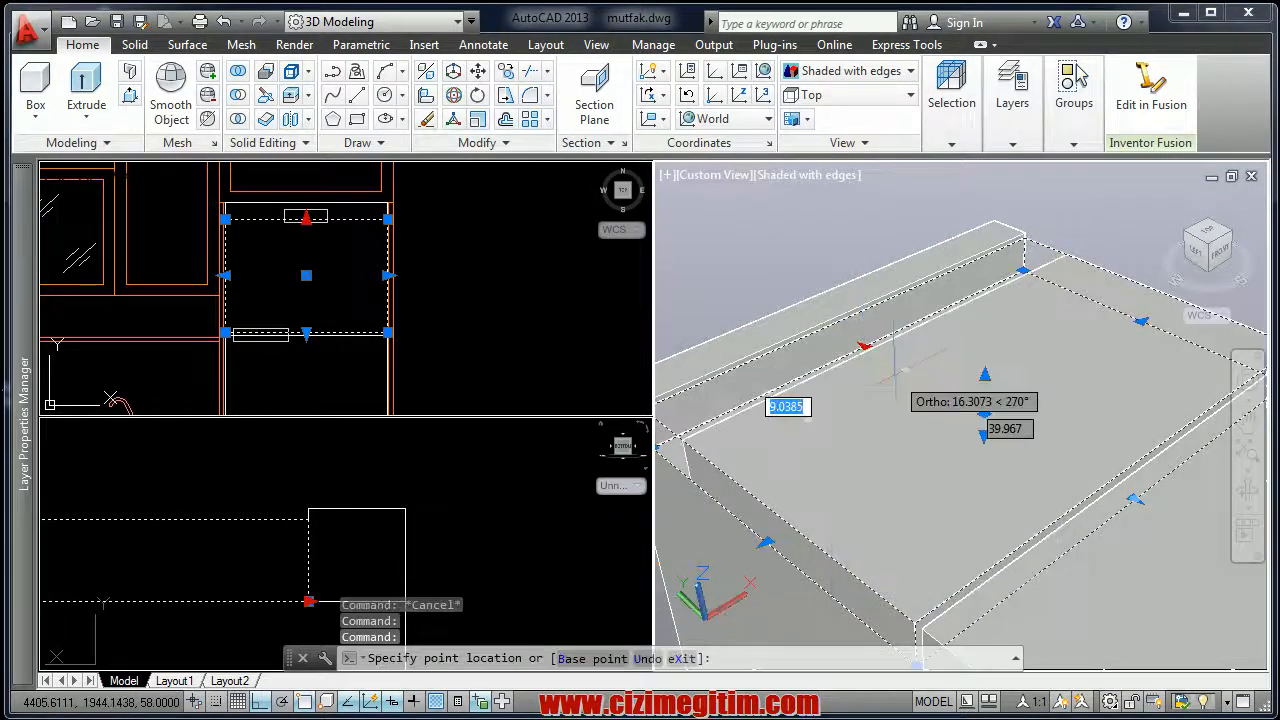
type("1")
key("Escape")
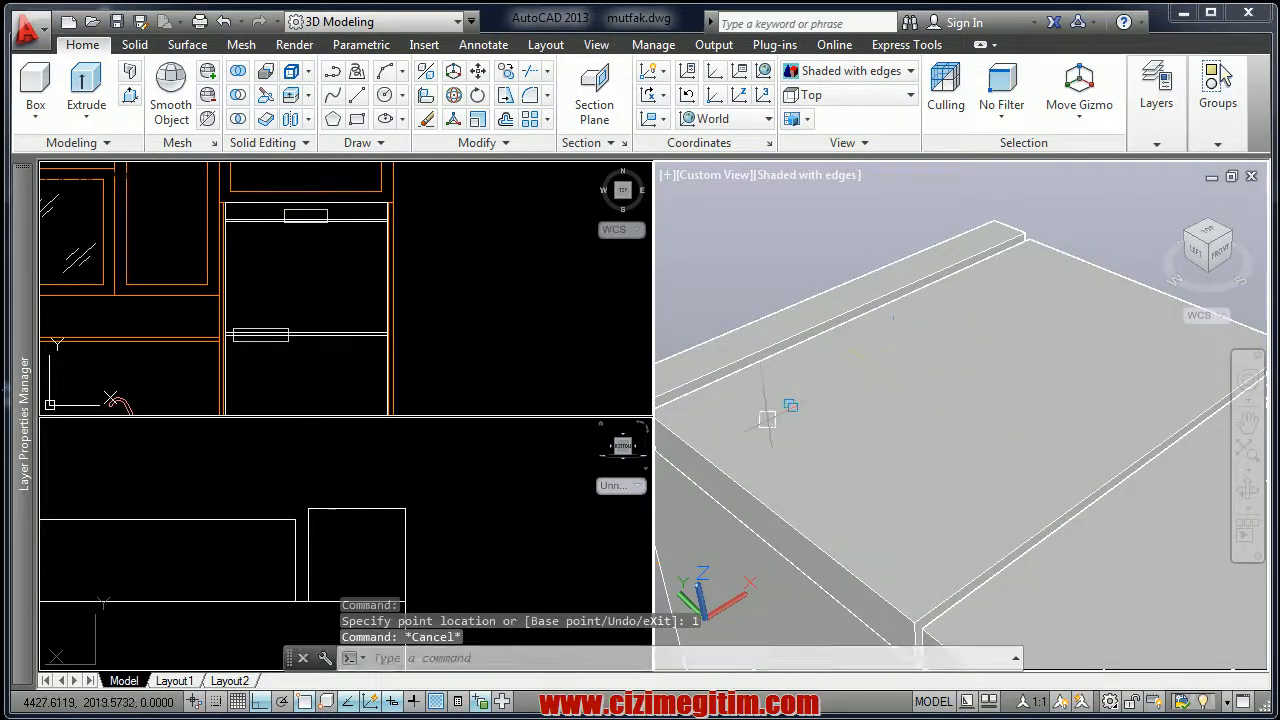
scroll(766, 419, "down", 3)
middle_click_drag(777, 432, 910, 456, "shift")
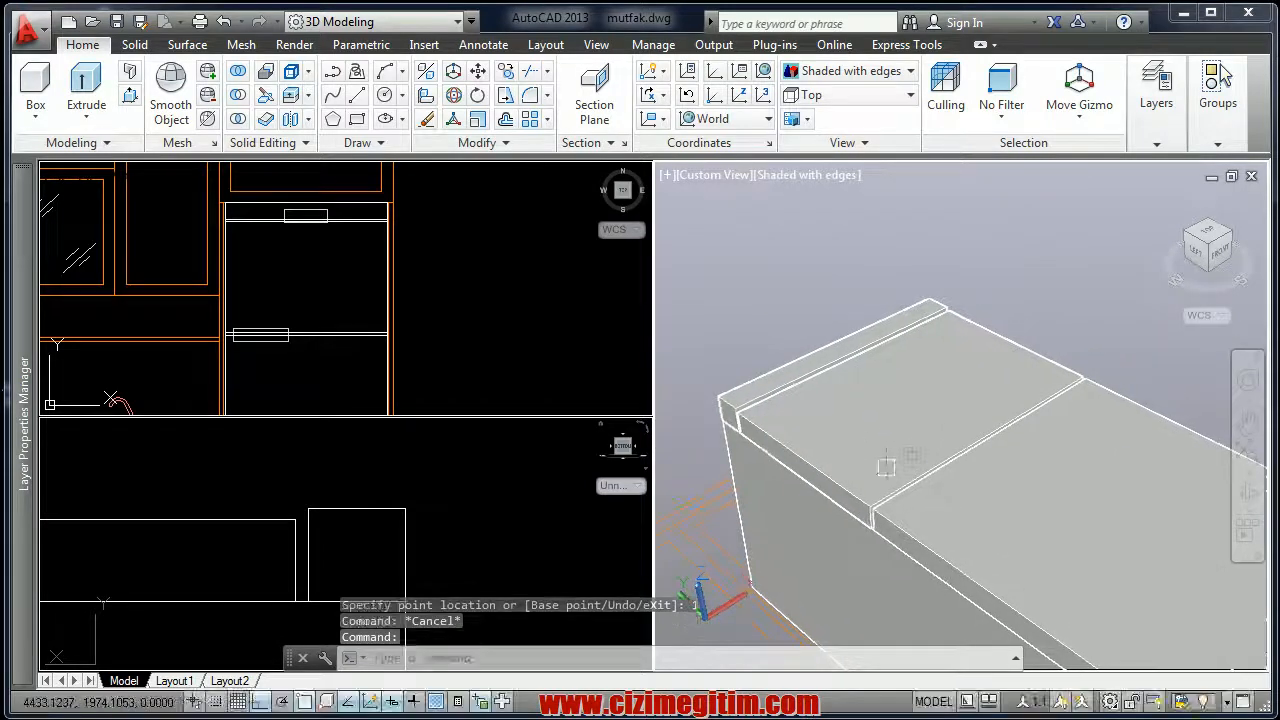
type("f")
key("Return")
key("Escape")
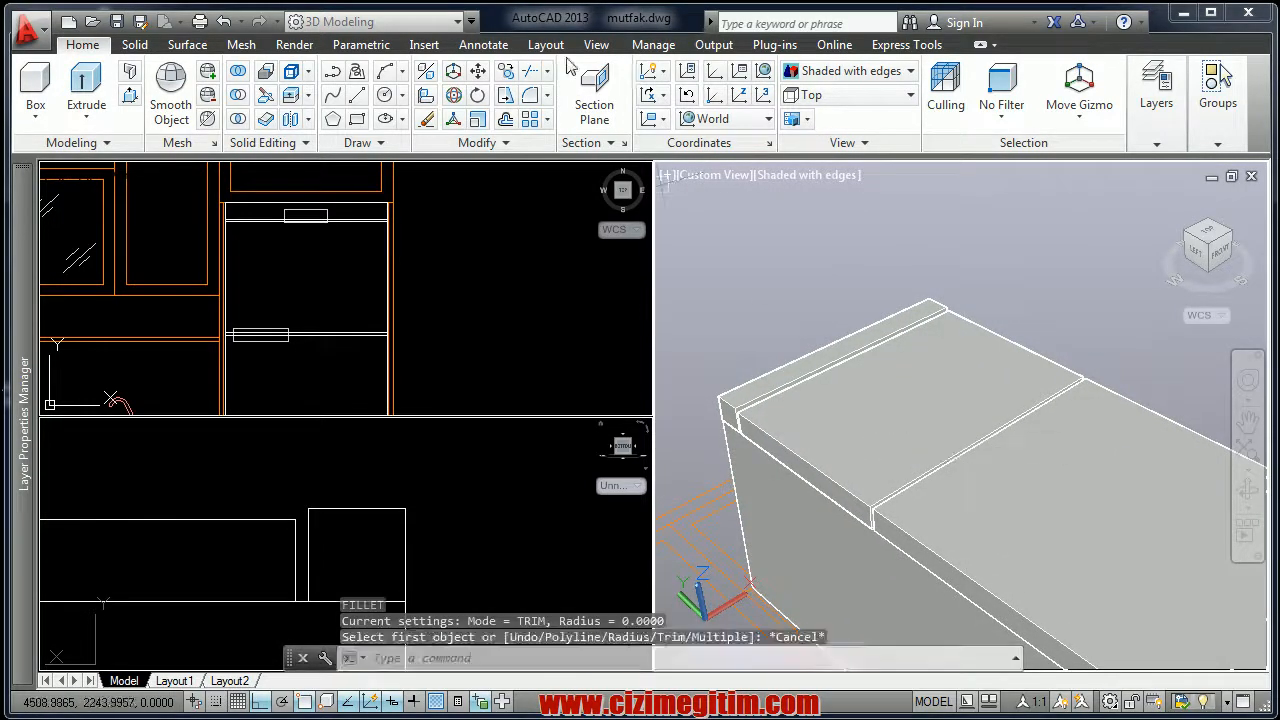
Fillet the full edge loop around the upper door's front face with a radius of 1.2
left_click(150, 46)
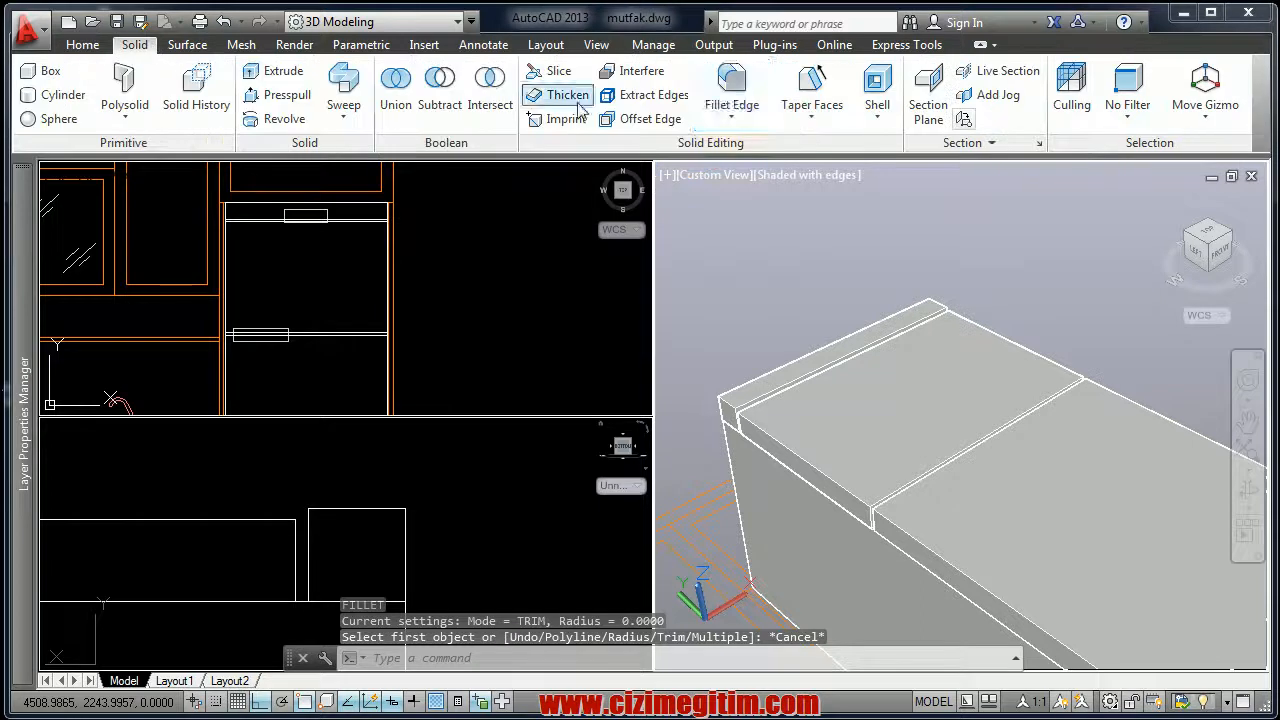
left_click(731, 88)
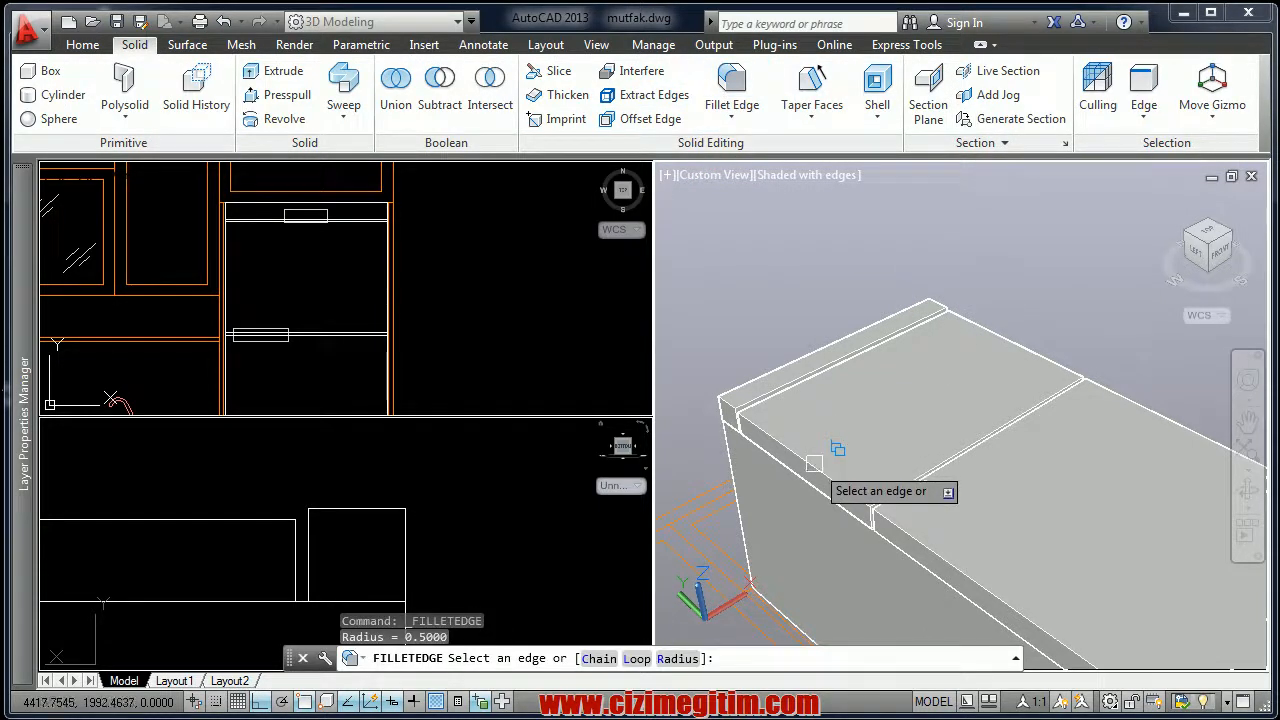
left_click(814, 463)
left_click(875, 531)
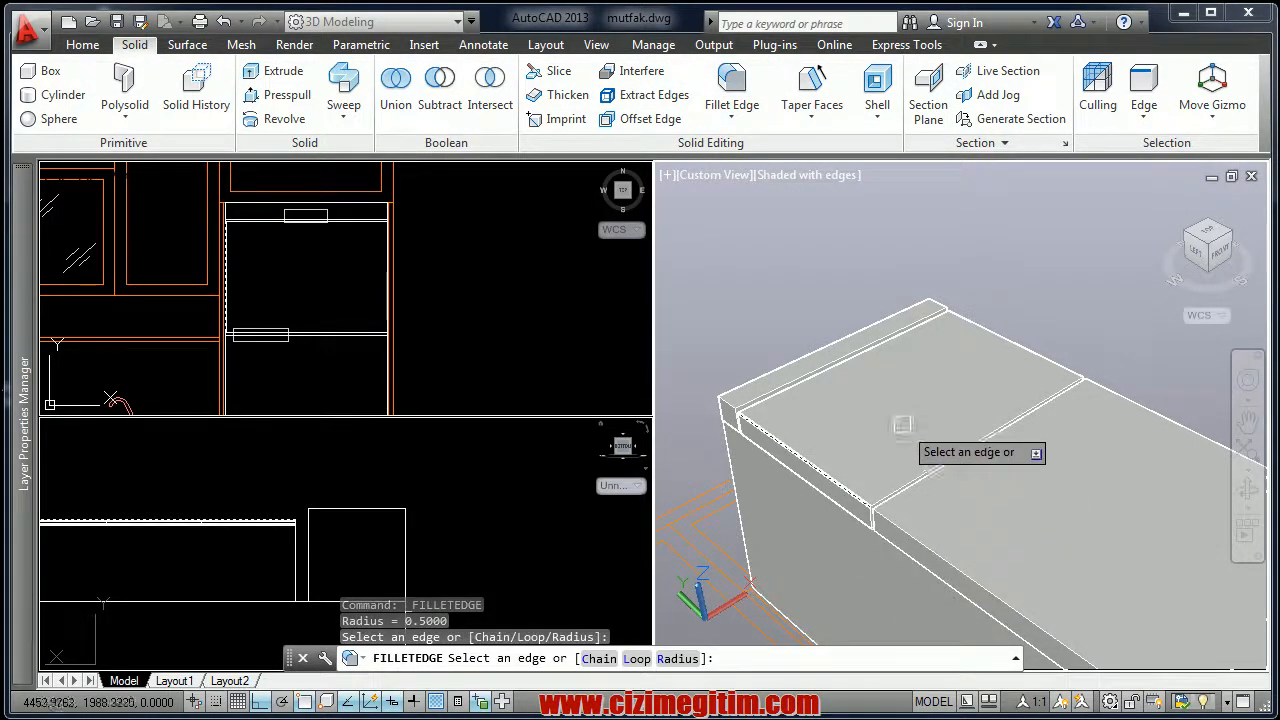
right_click(903, 427)
left_click(960, 534)
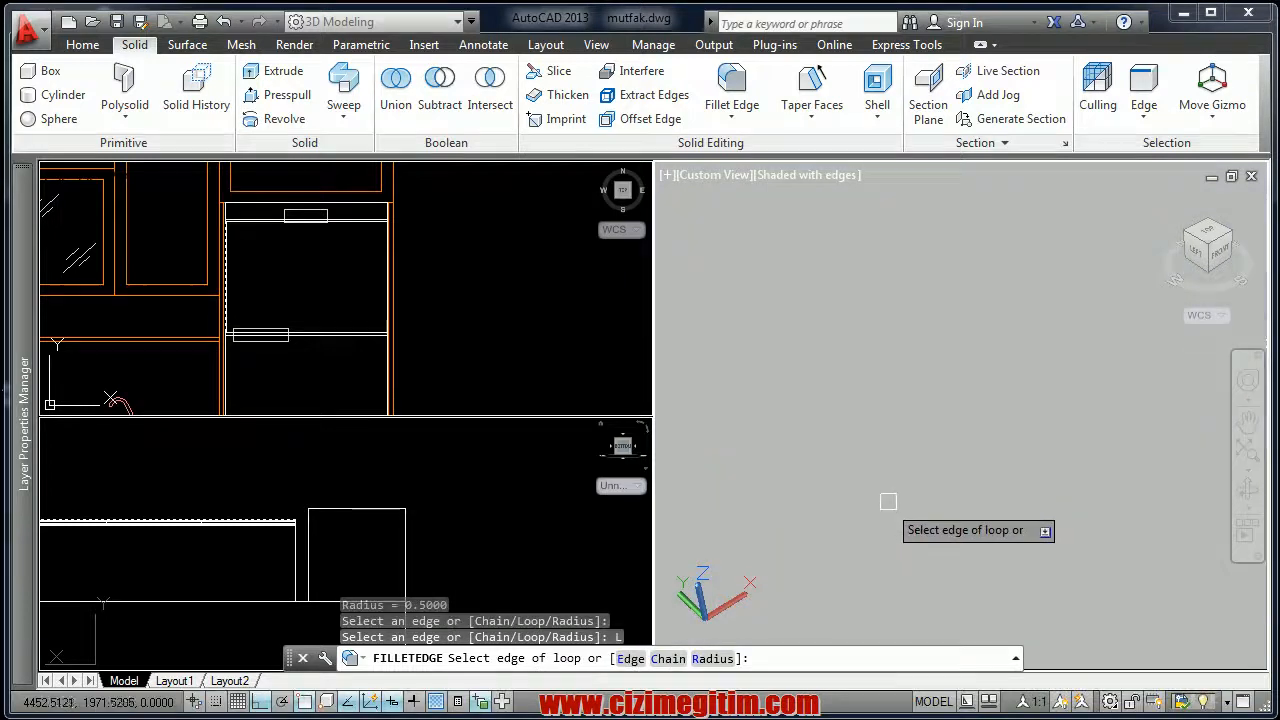
left_click(860, 522)
right_click(849, 509)
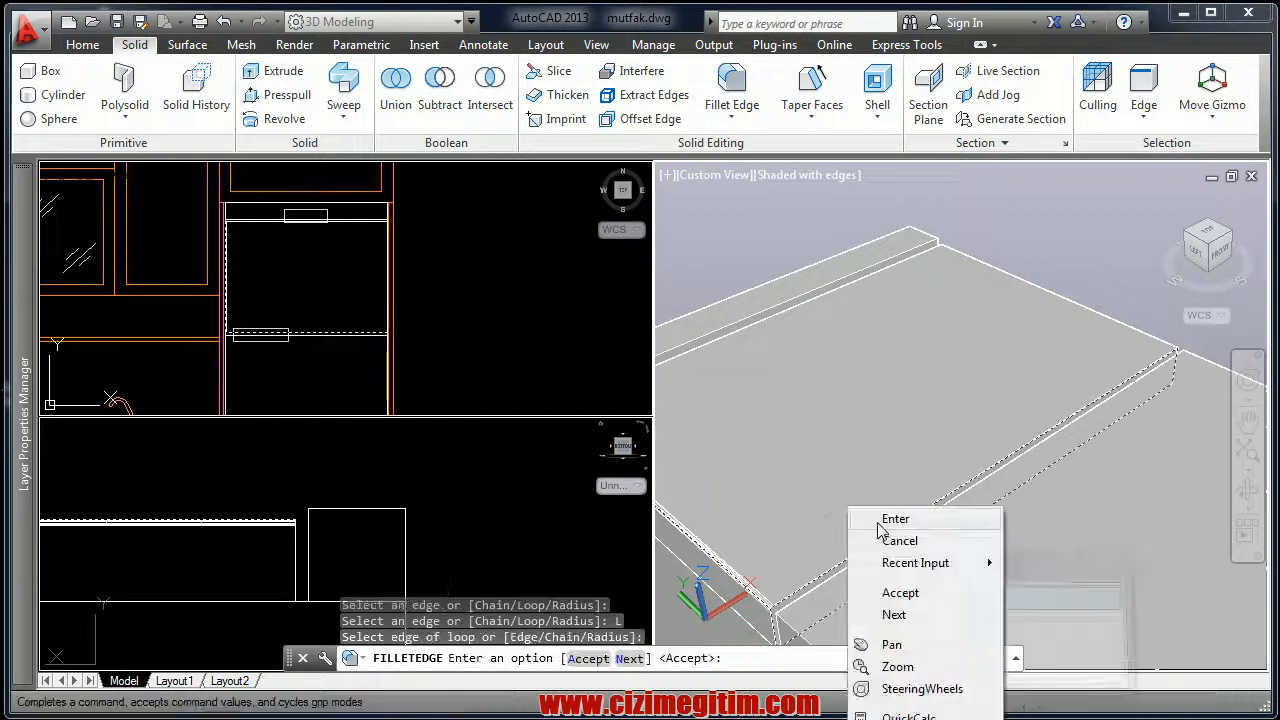
left_click(912, 615)
right_click(931, 439)
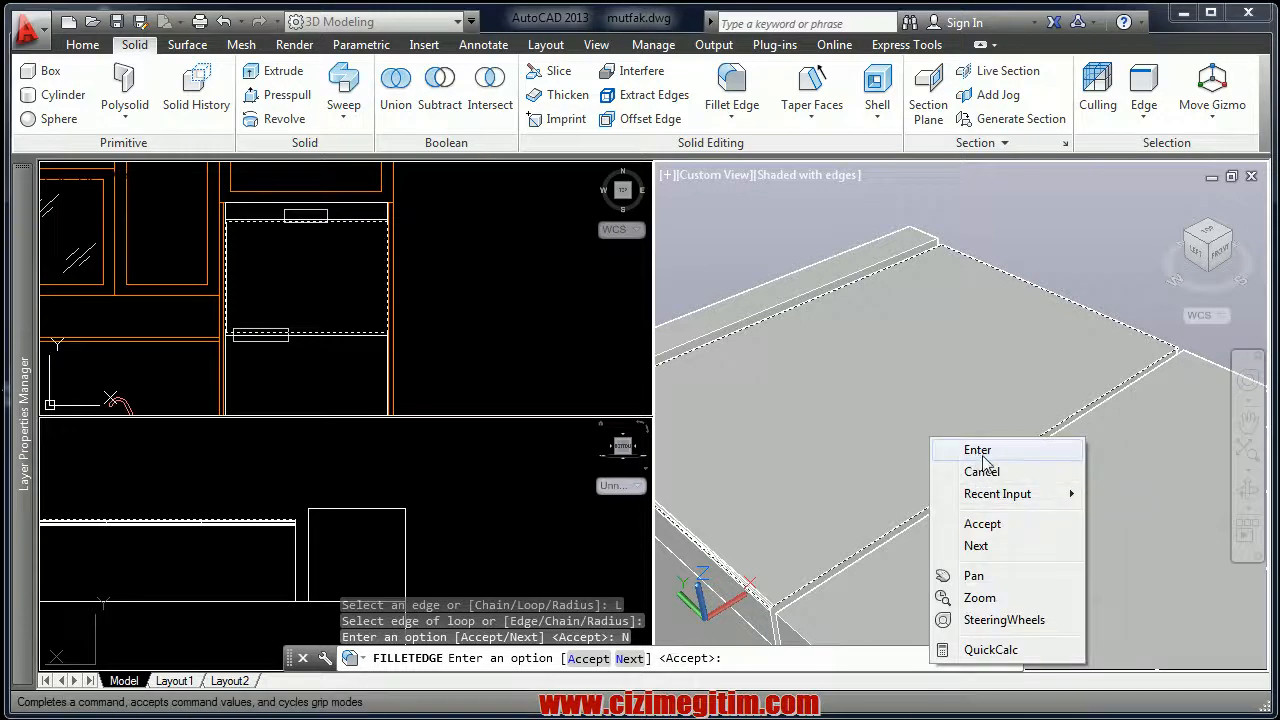
left_click(1012, 526)
right_click(943, 412)
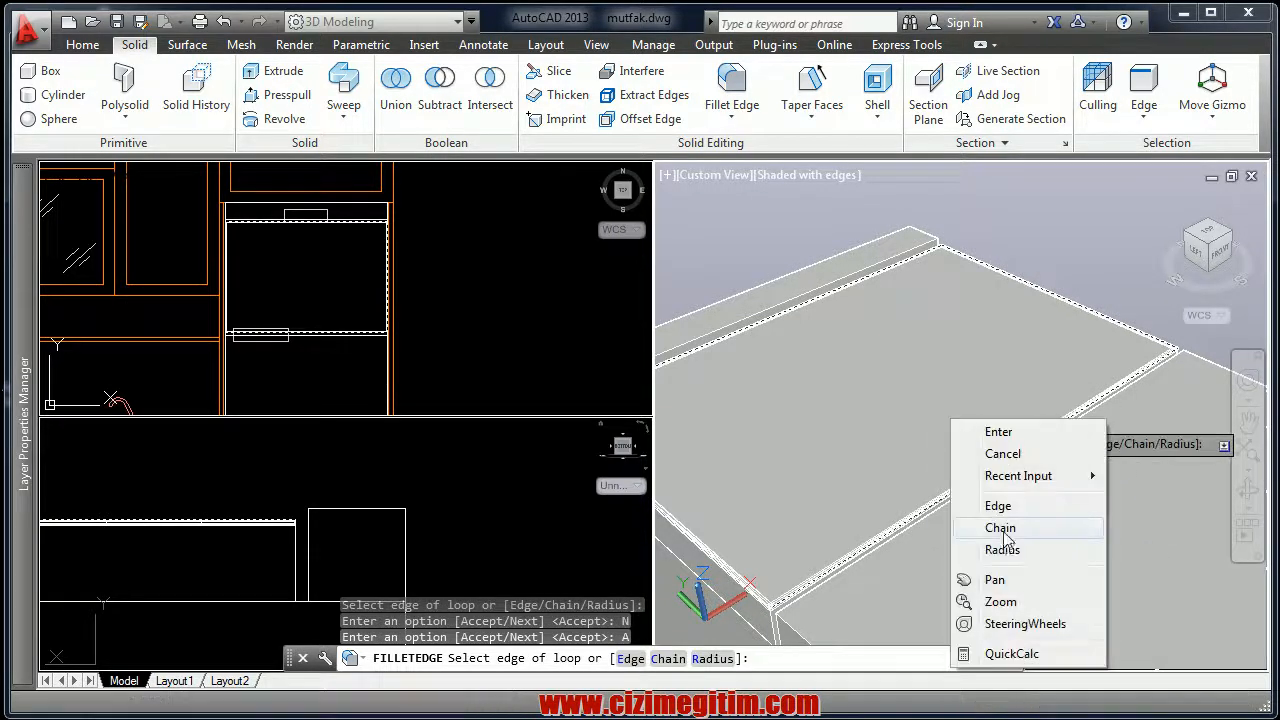
left_click(1002, 549)
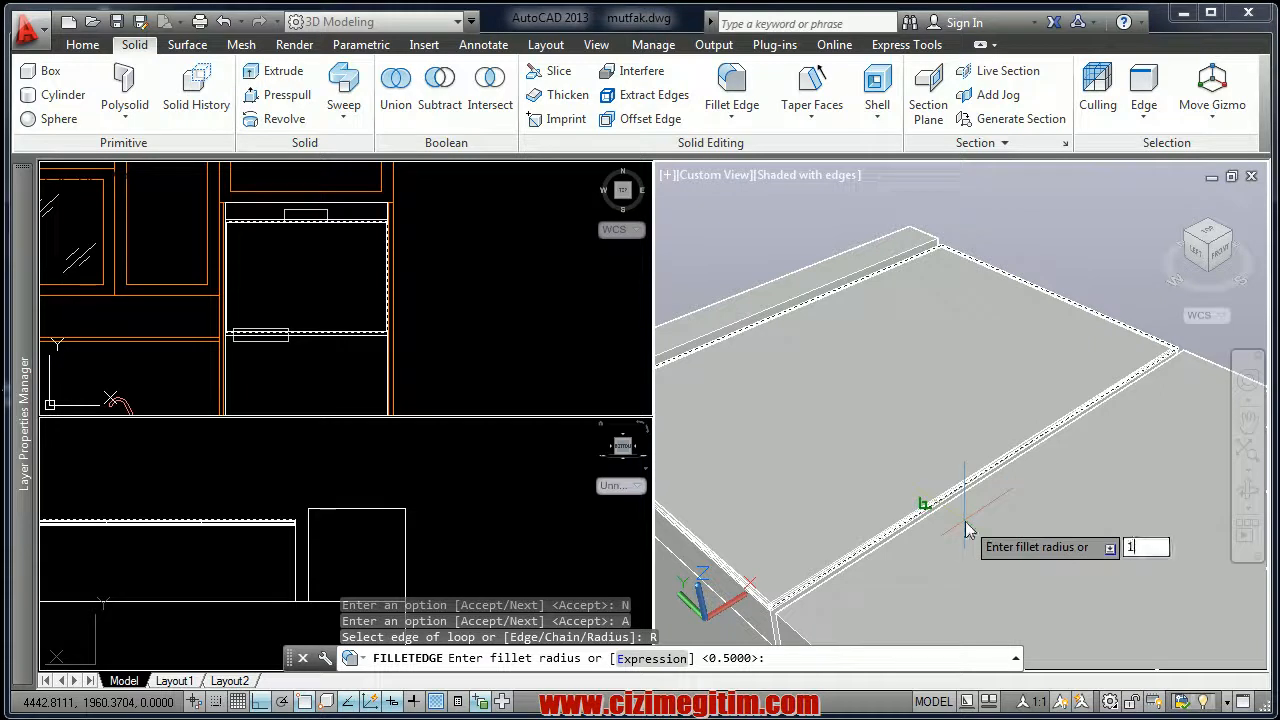
type("1.2")
key("Return")
left_click(964, 519)
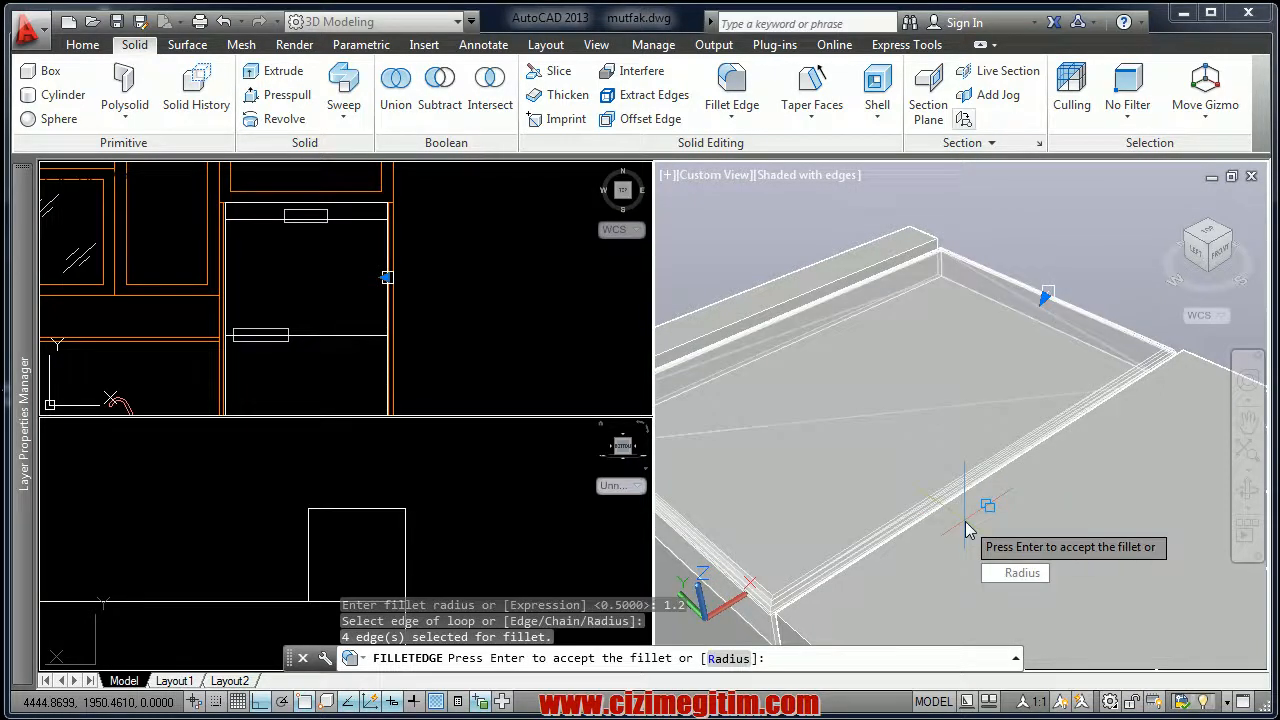
key("Return")
Fillet the edge loop around the lower door's front face, keeping the radius of 1.2
scroll(964, 519, "down", 4)
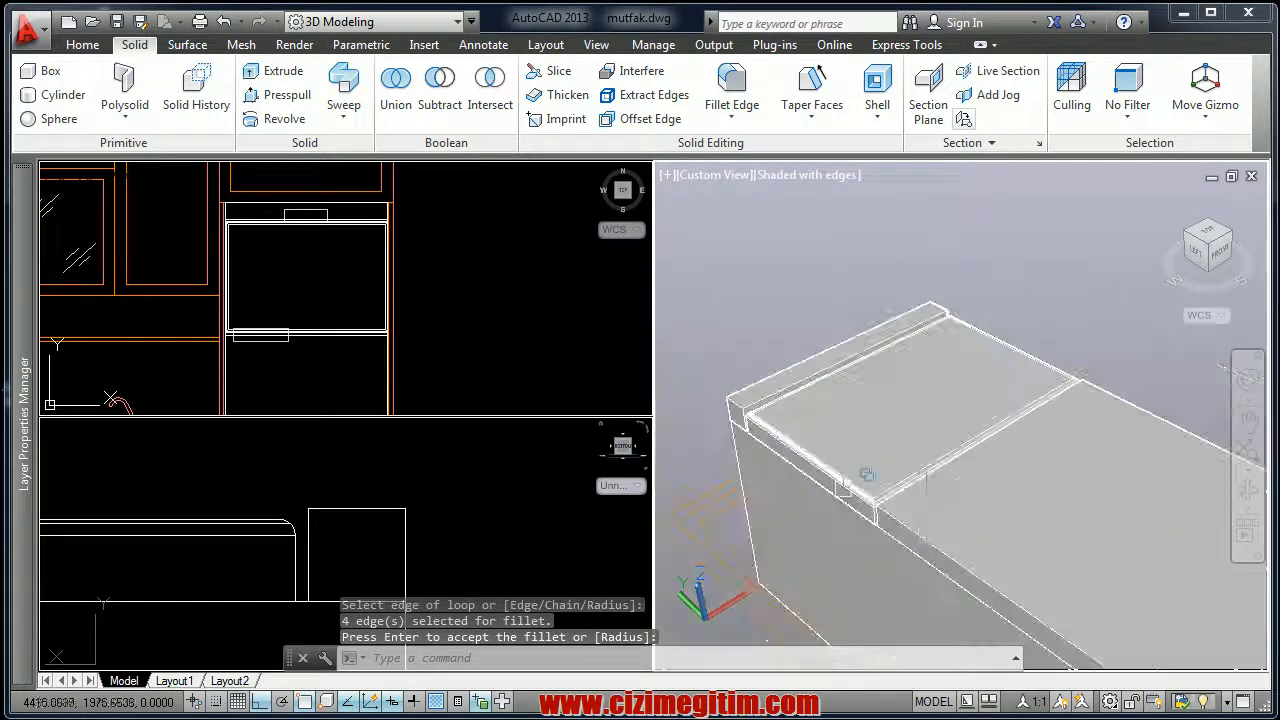
middle_click_drag(935, 504, 851, 463)
right_click(990, 292)
left_click(1048, 291)
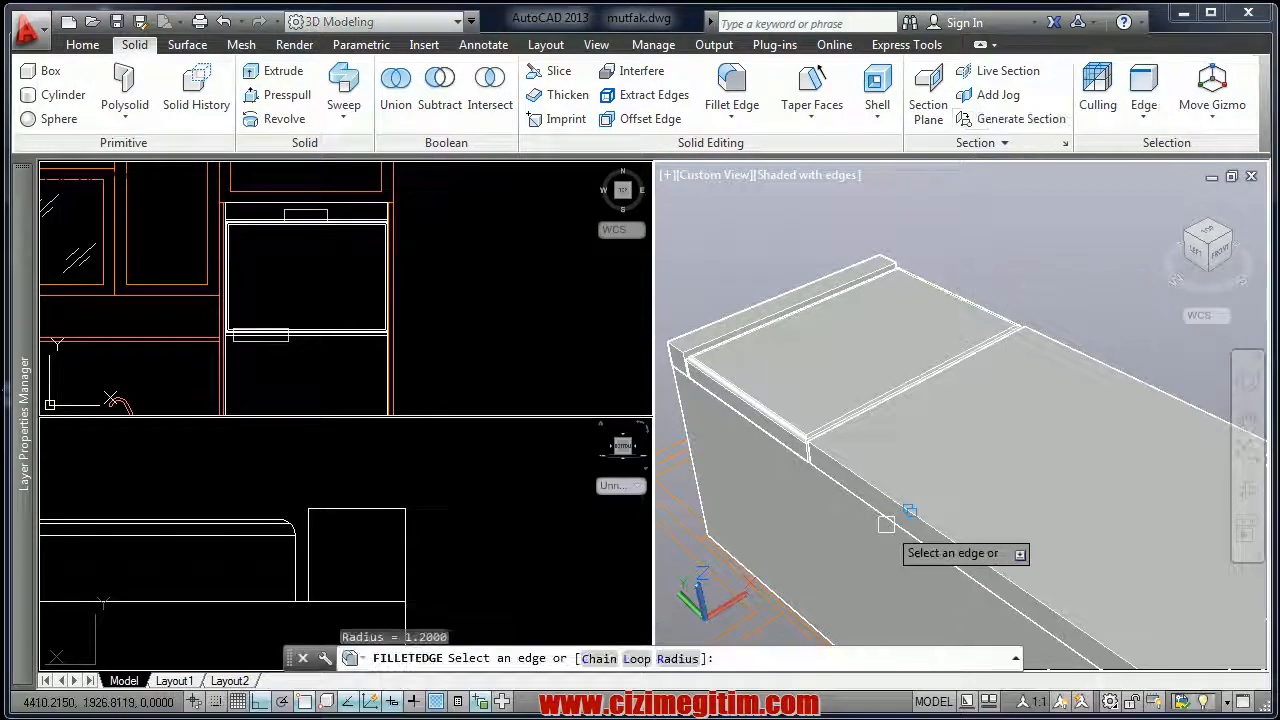
right_click(898, 448)
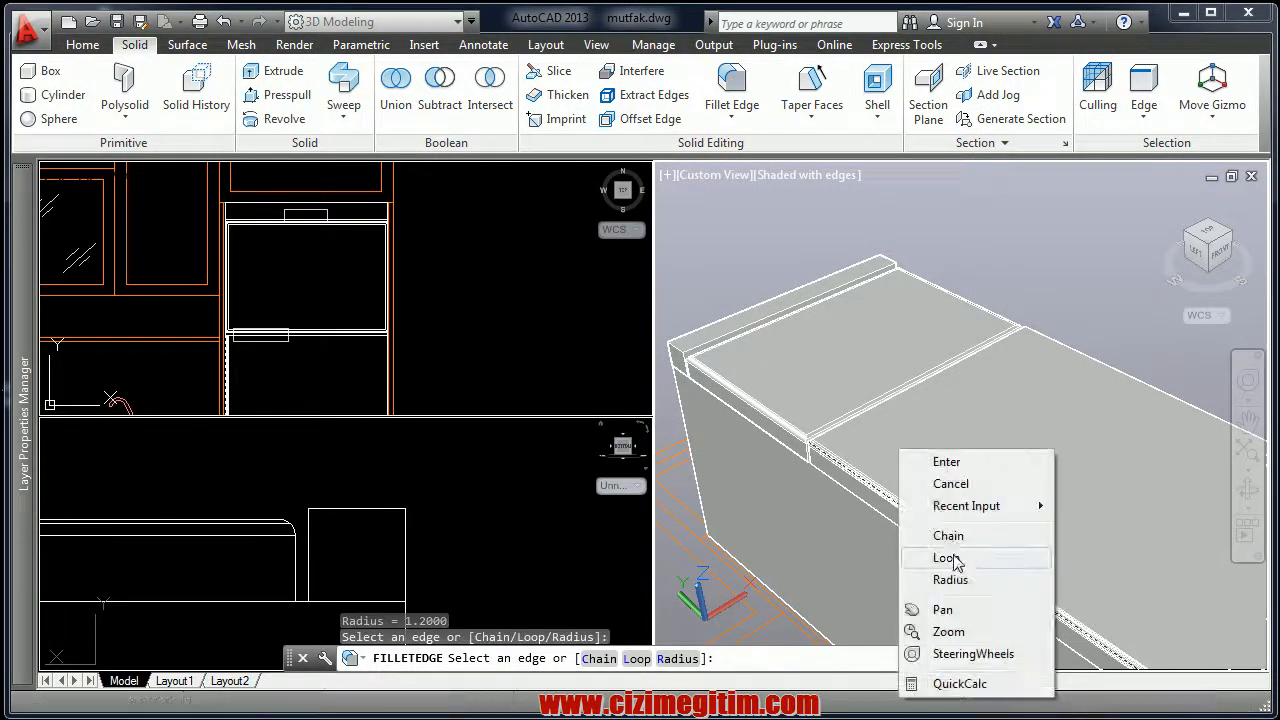
left_click(950, 558)
left_click(1112, 394)
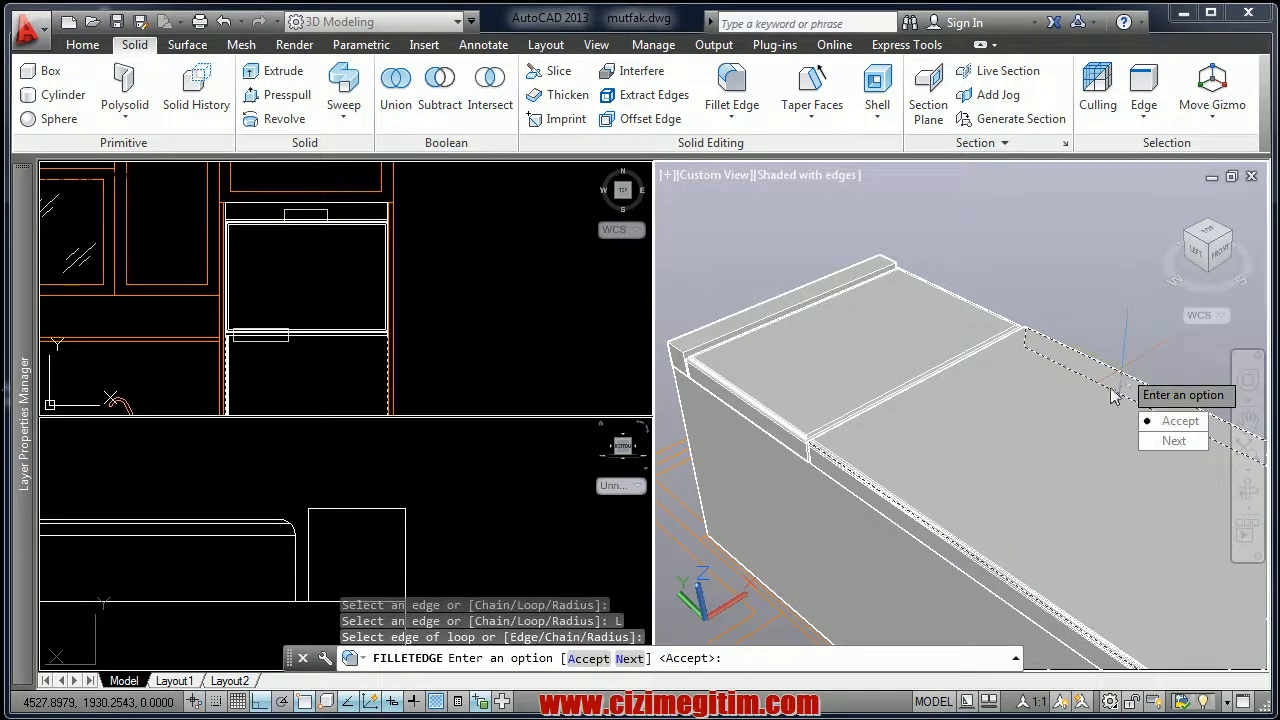
left_click(1175, 442)
left_click(1165, 425)
right_click(960, 352)
left_click(990, 362)
key("Return")
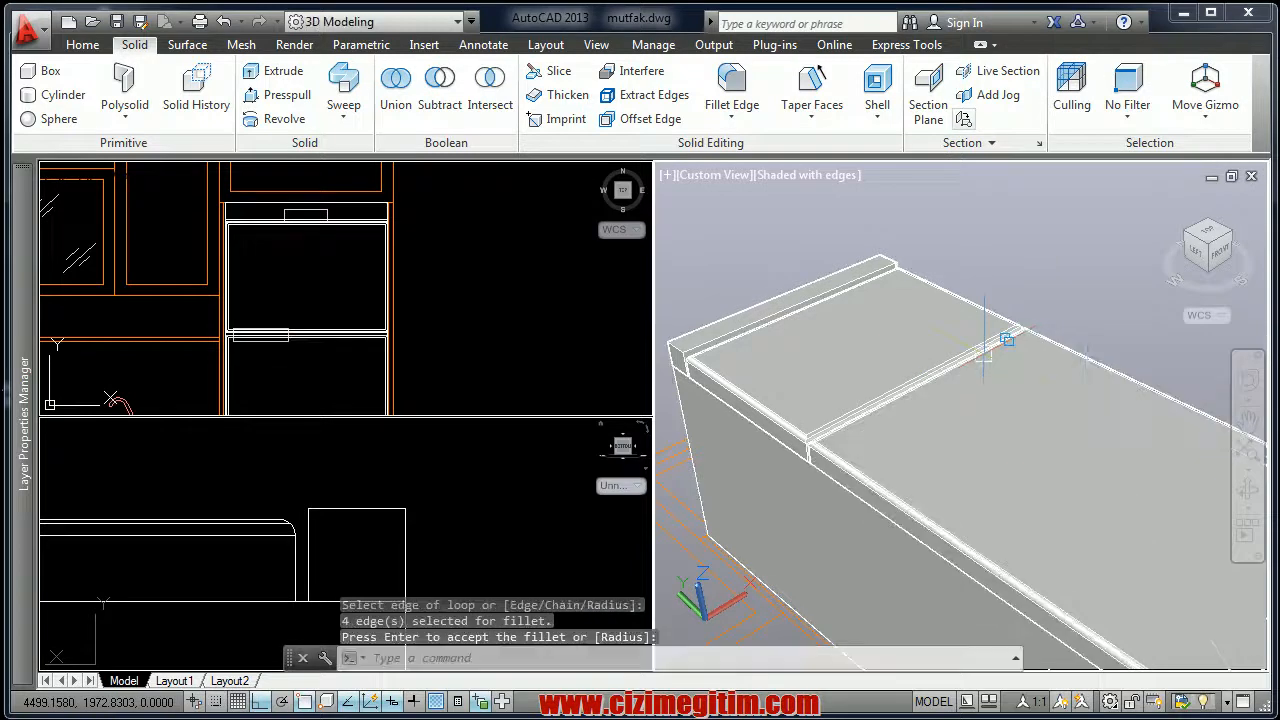
Draw a small box about 3.1 high on the lower door's front face, near its upper-left corner, as the handle's first leg
middle_click_drag(985, 355, 908, 480, "shift")
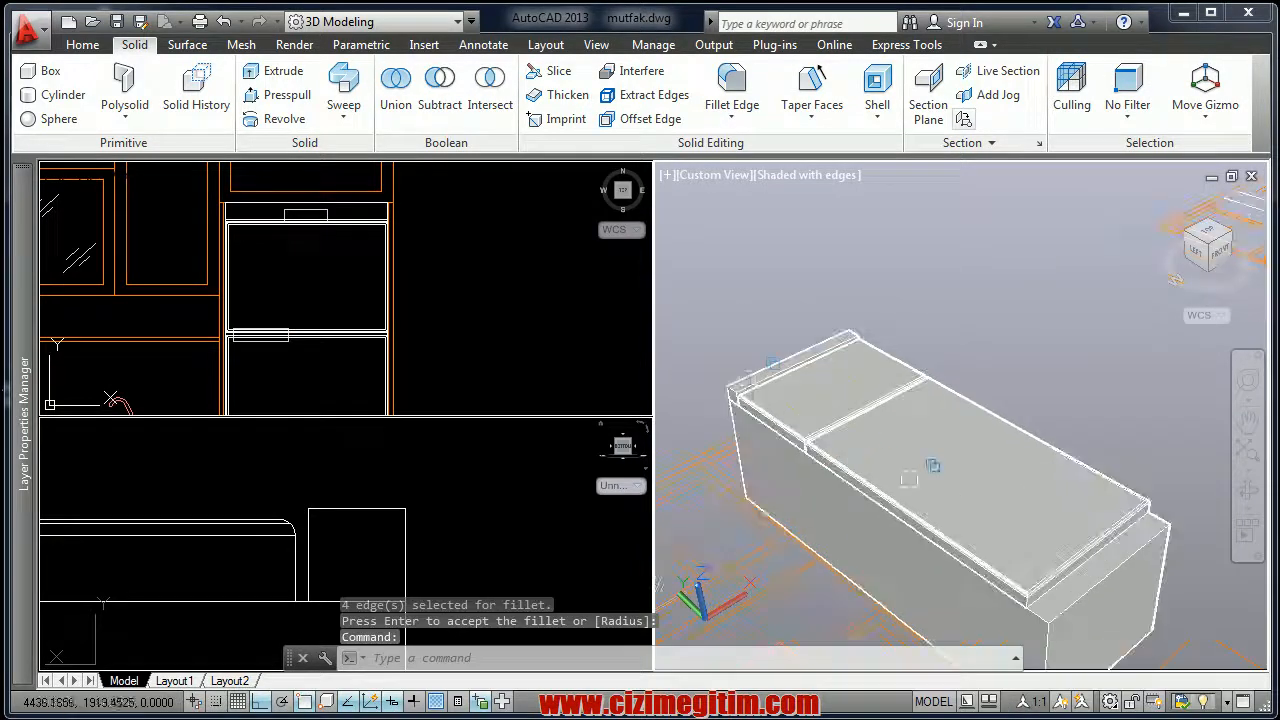
scroll(750, 378, "up", 3)
middle_click_drag(768, 373, 830, 366)
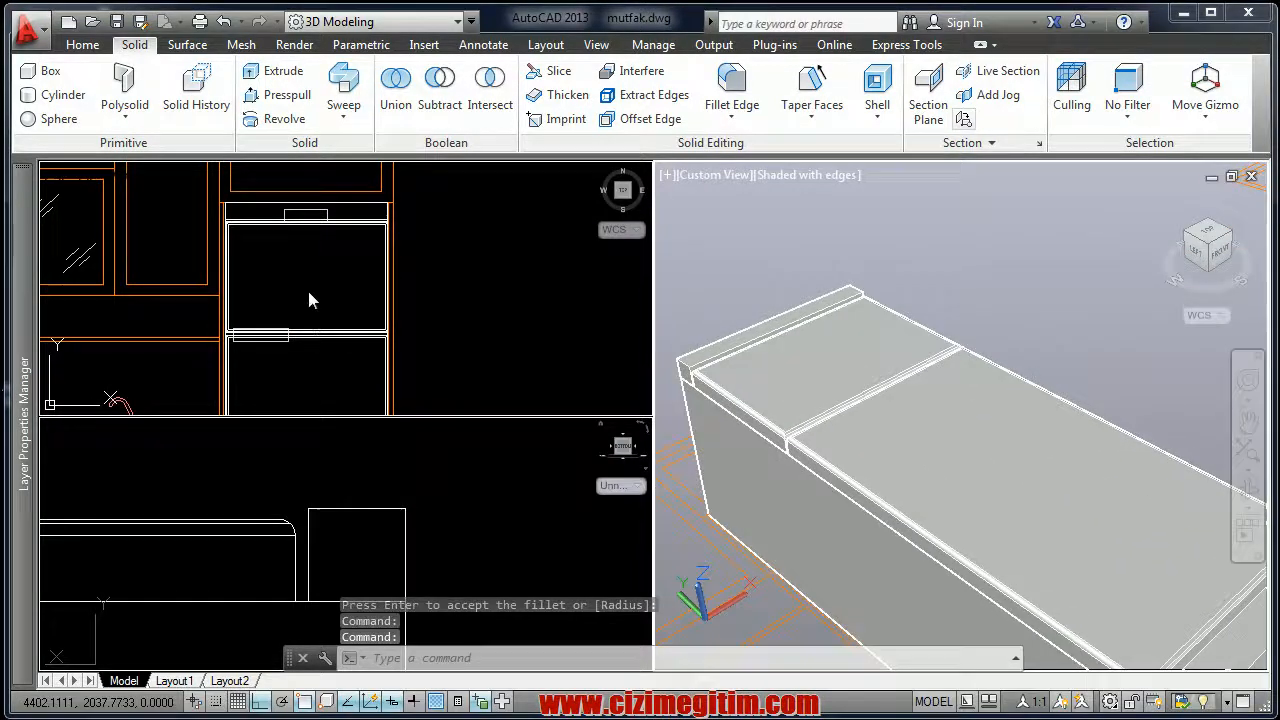
scroll(962, 306, "up", 2)
left_click(955, 312)
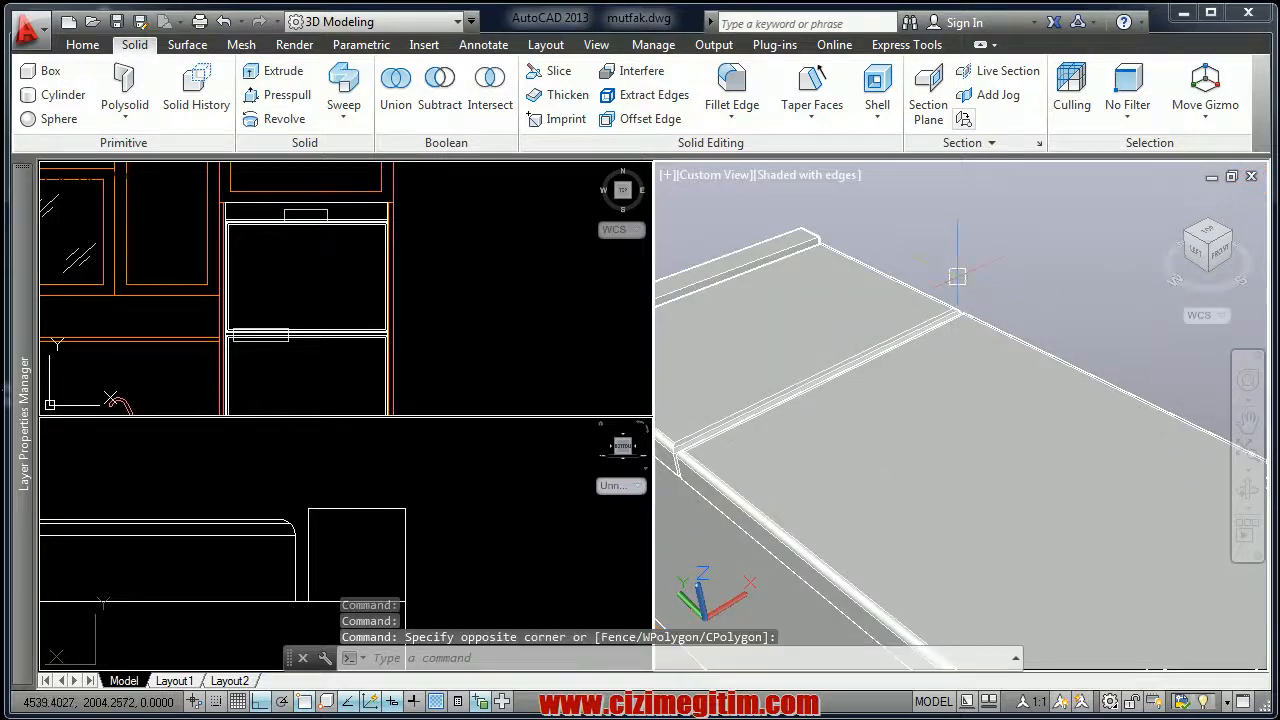
left_click(46, 76)
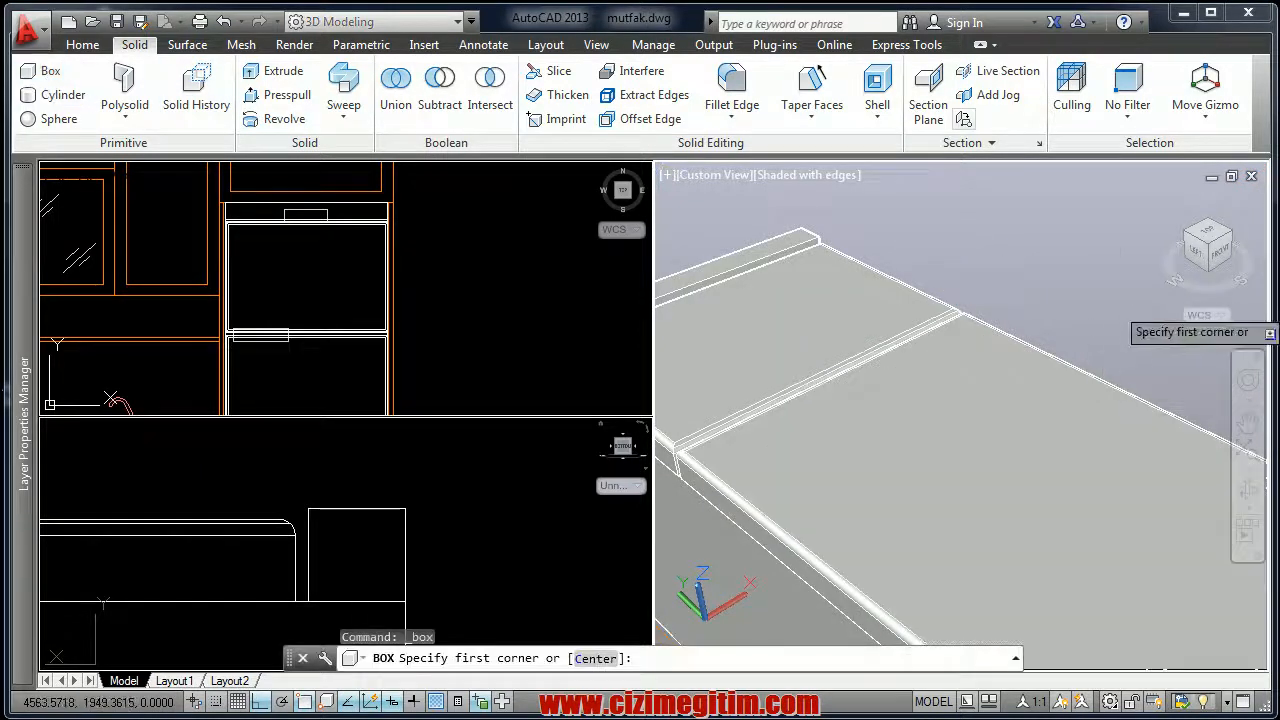
left_click(734, 456)
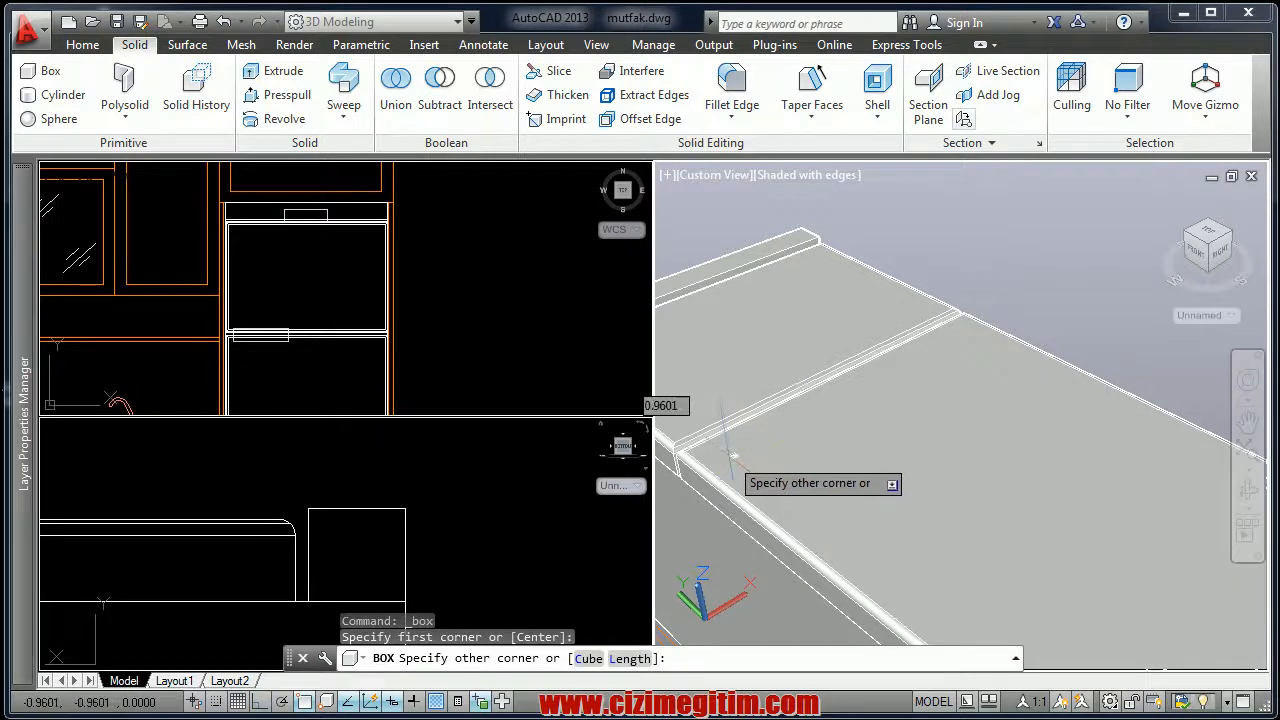
scroll(726, 457, "up", 2)
middle_click_drag(730, 456, 963, 449)
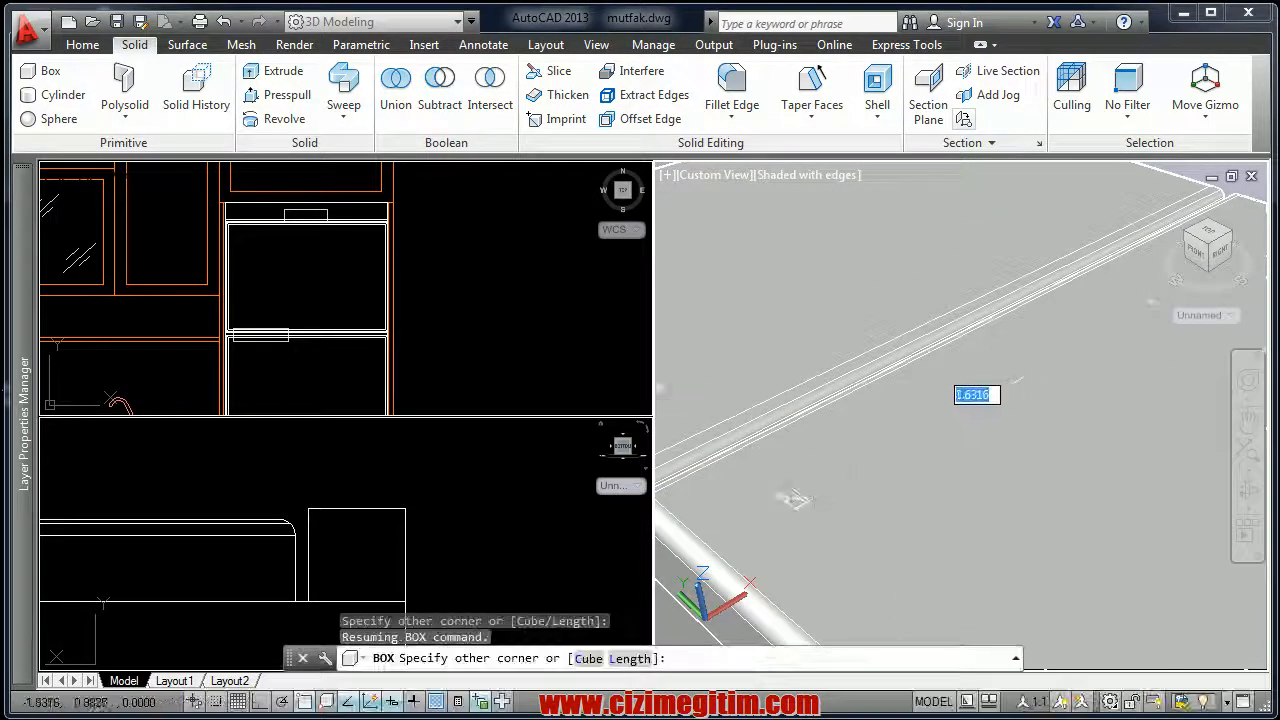
left_click(806, 493)
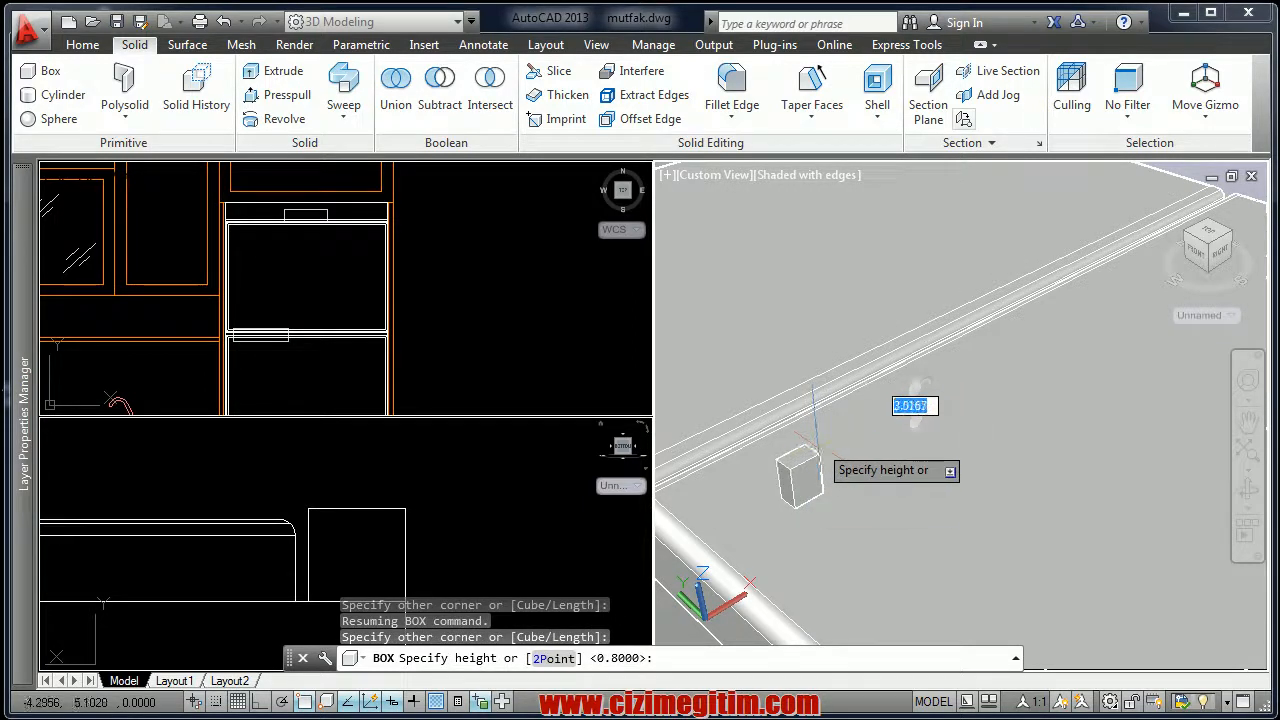
left_click(815, 438)
Copy the handle leg horizontally across the lower door to make the second leg
left_click(816, 458)
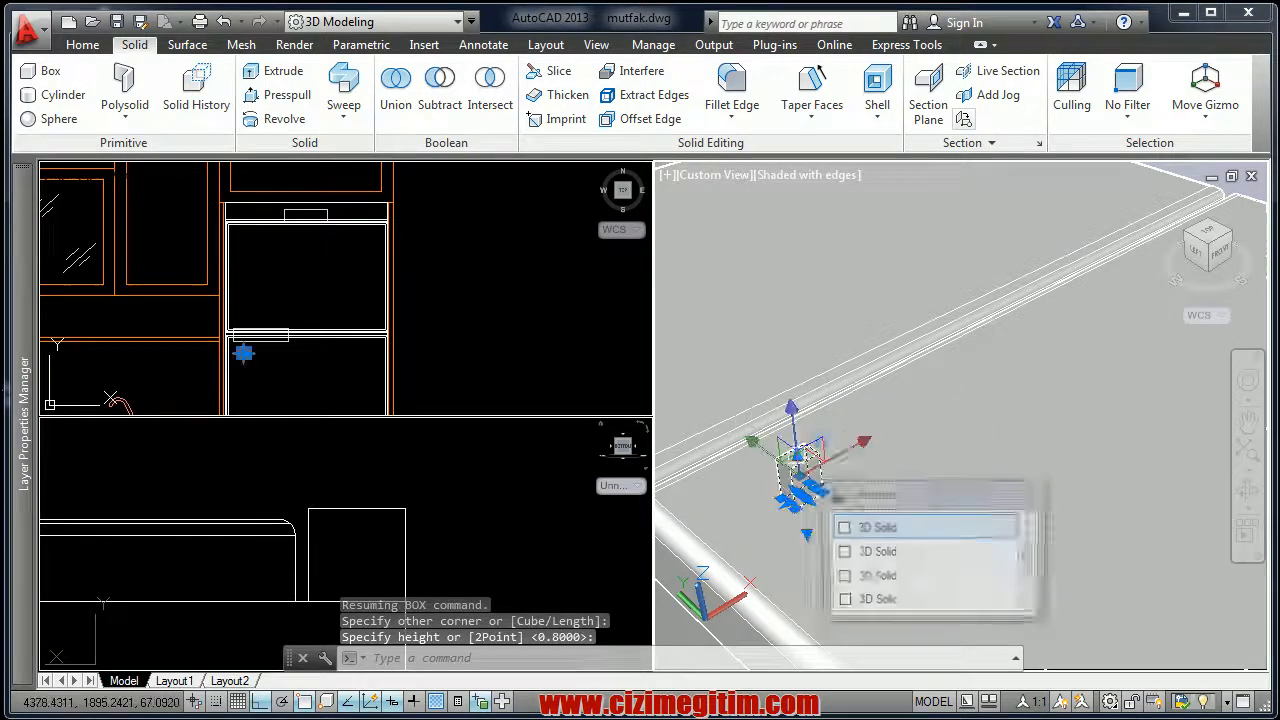
left_click(314, 362)
right_click(307, 369)
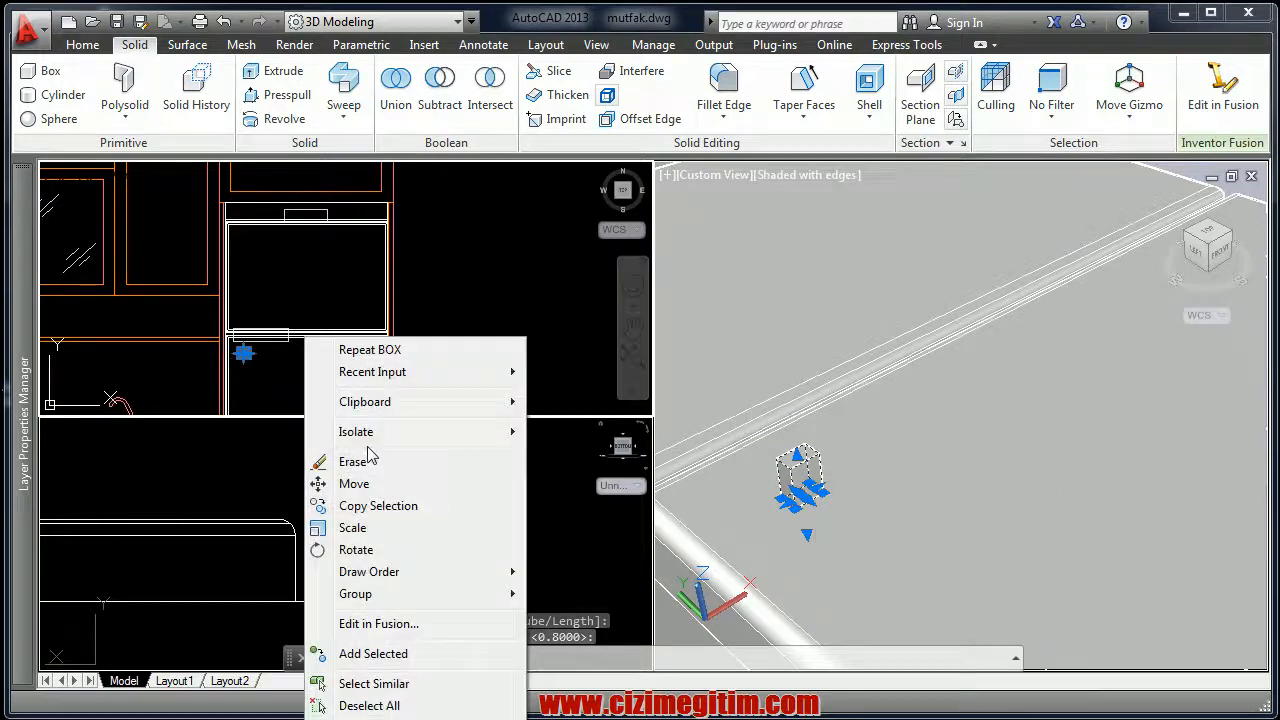
left_click(378, 506)
scroll(243, 357, "up", 3)
left_click(250, 356)
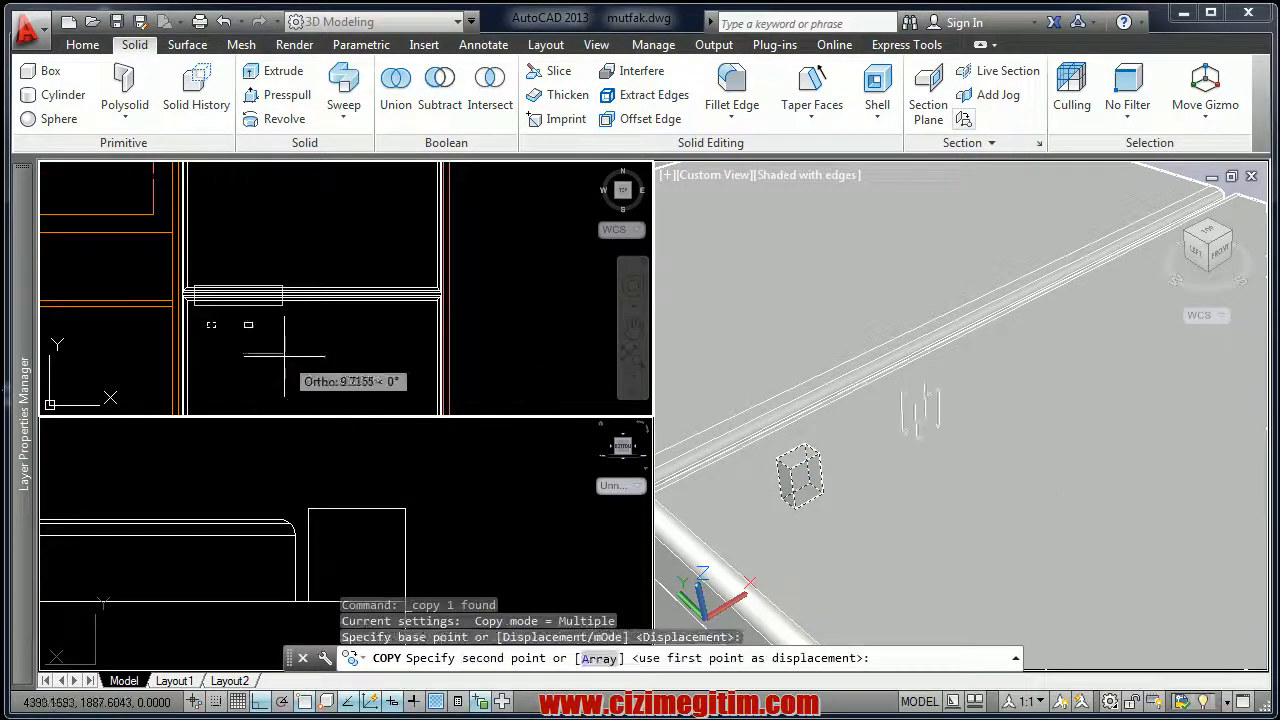
left_click(337, 357)
right_click(428, 370)
left_click(460, 378)
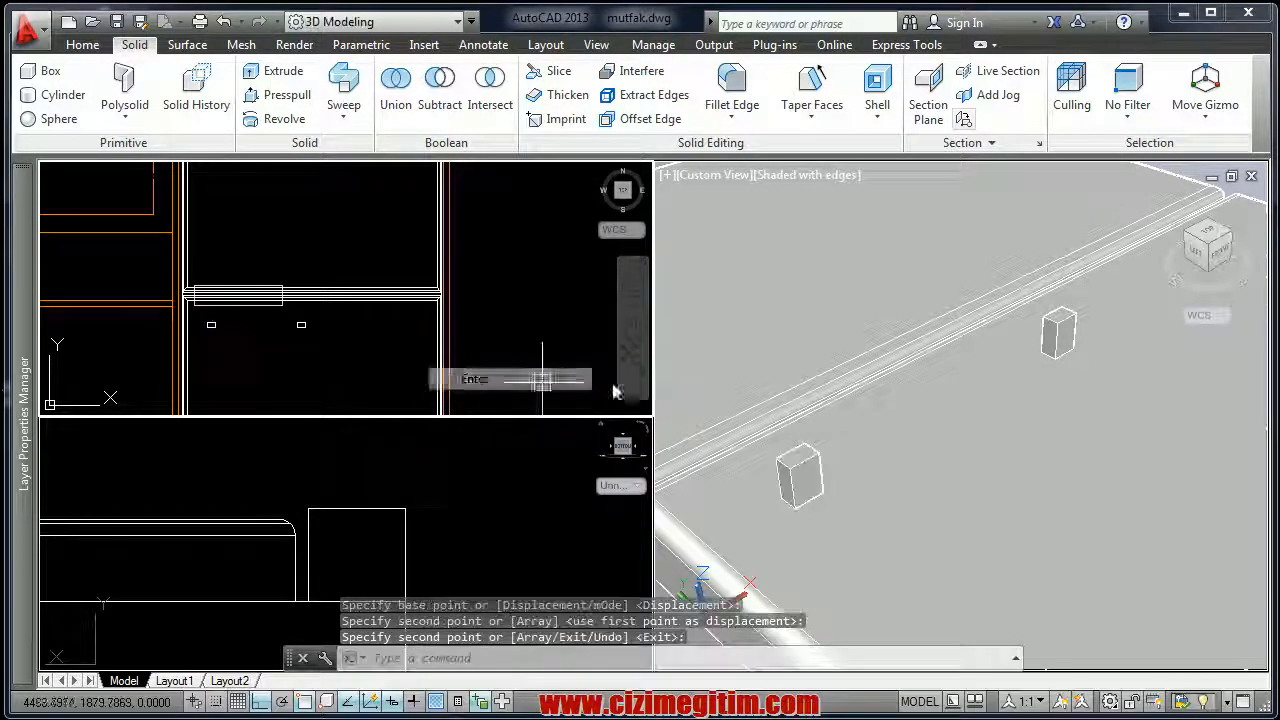
Draw a box 1.8 high spanning the tops of both legs as the handle's grip bar
left_click(47, 71)
left_click(1068, 314)
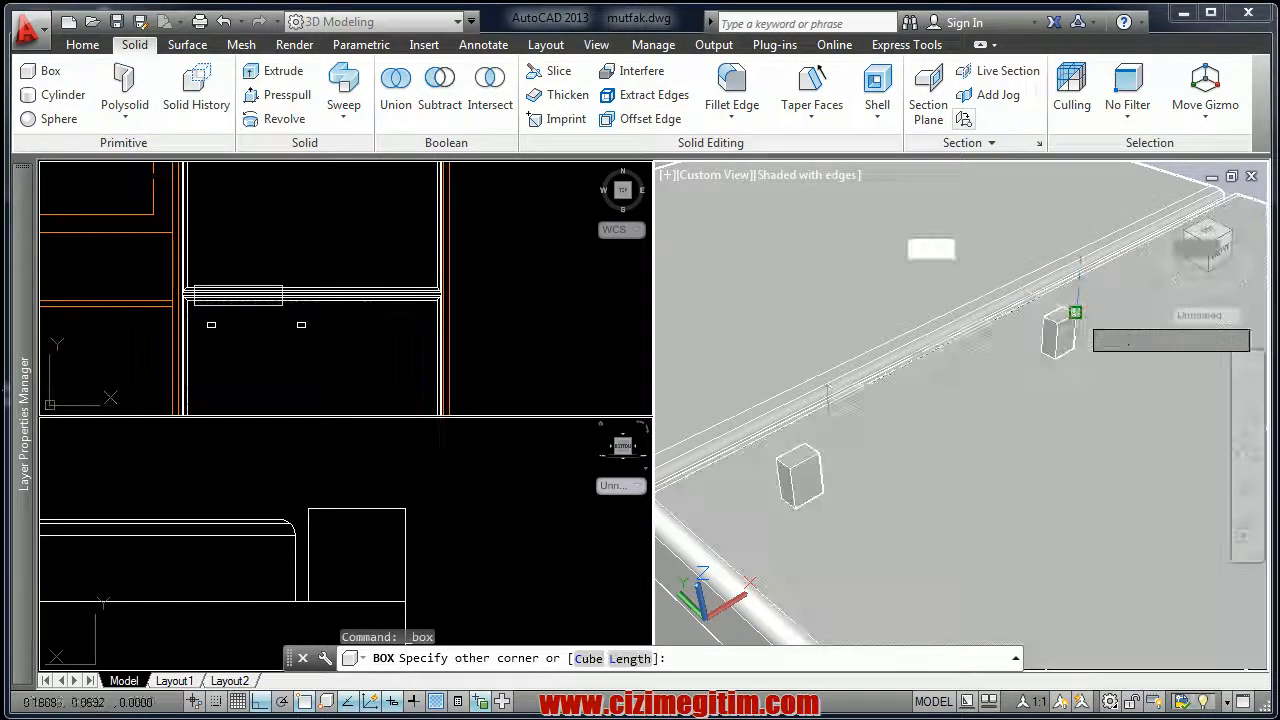
left_click(772, 455)
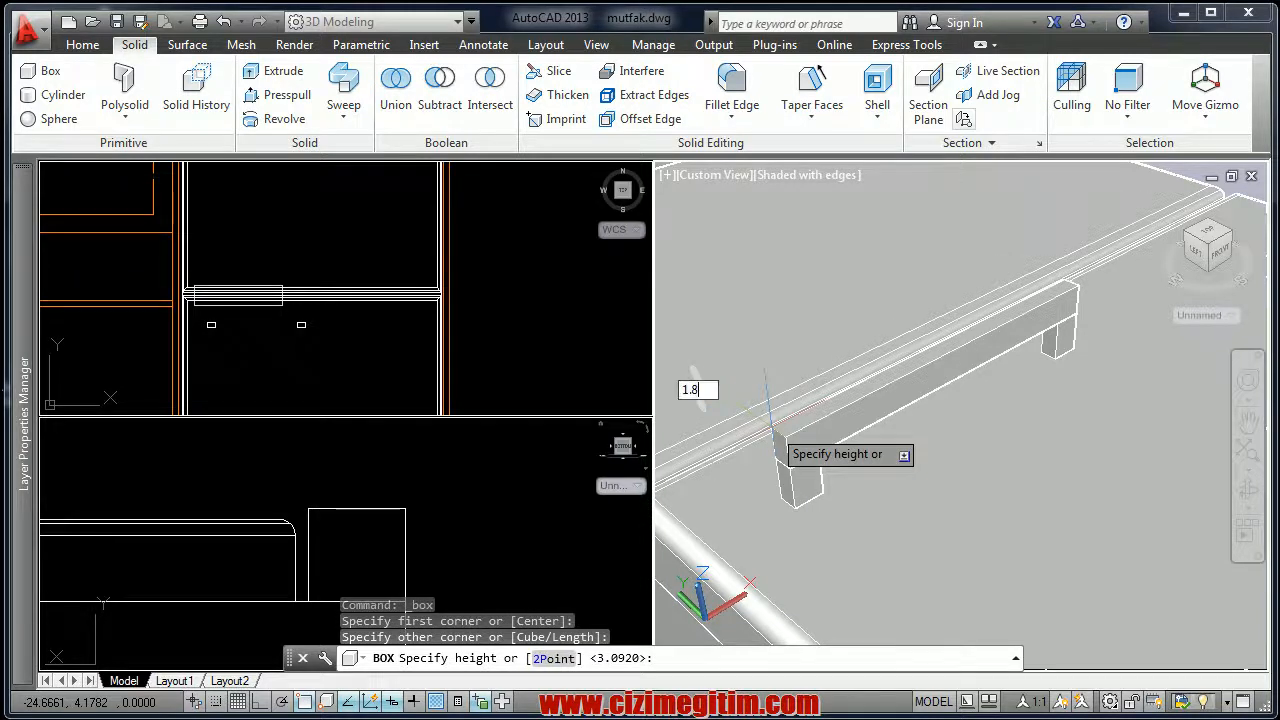
key("Return")
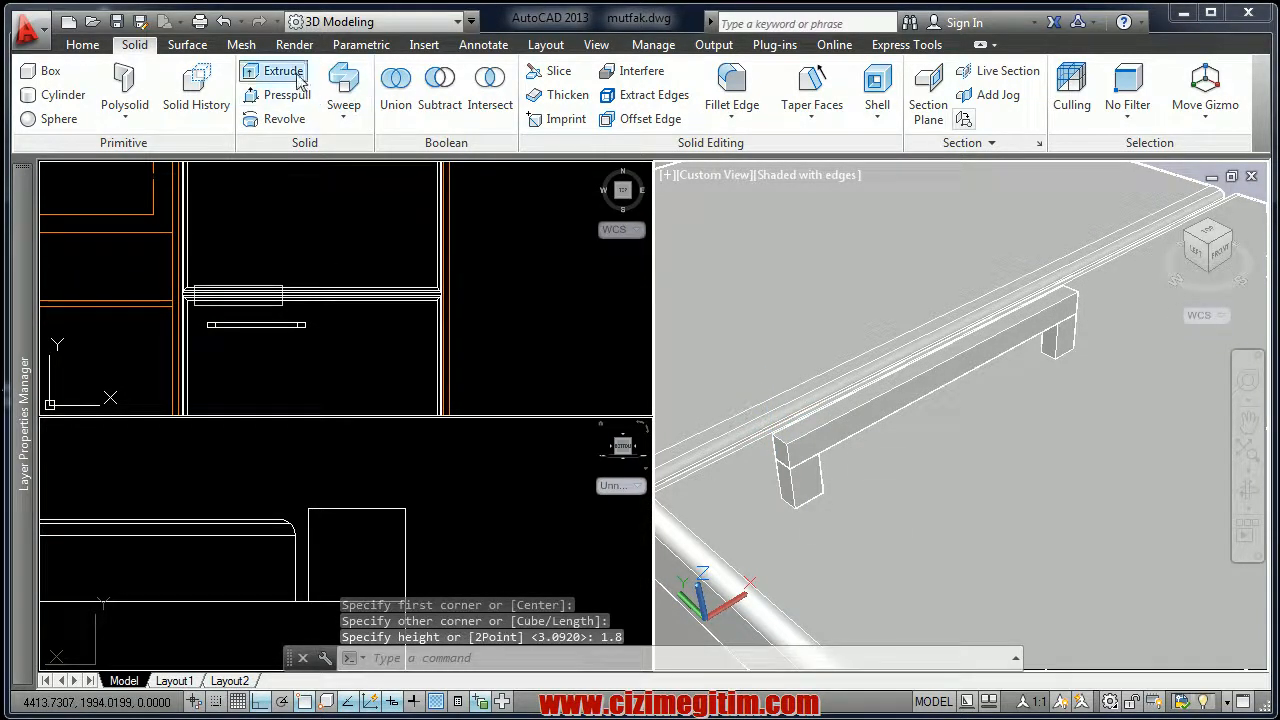
Union the two legs and the grip bar into a single handle solid
left_click(396, 85)
left_click(826, 432)
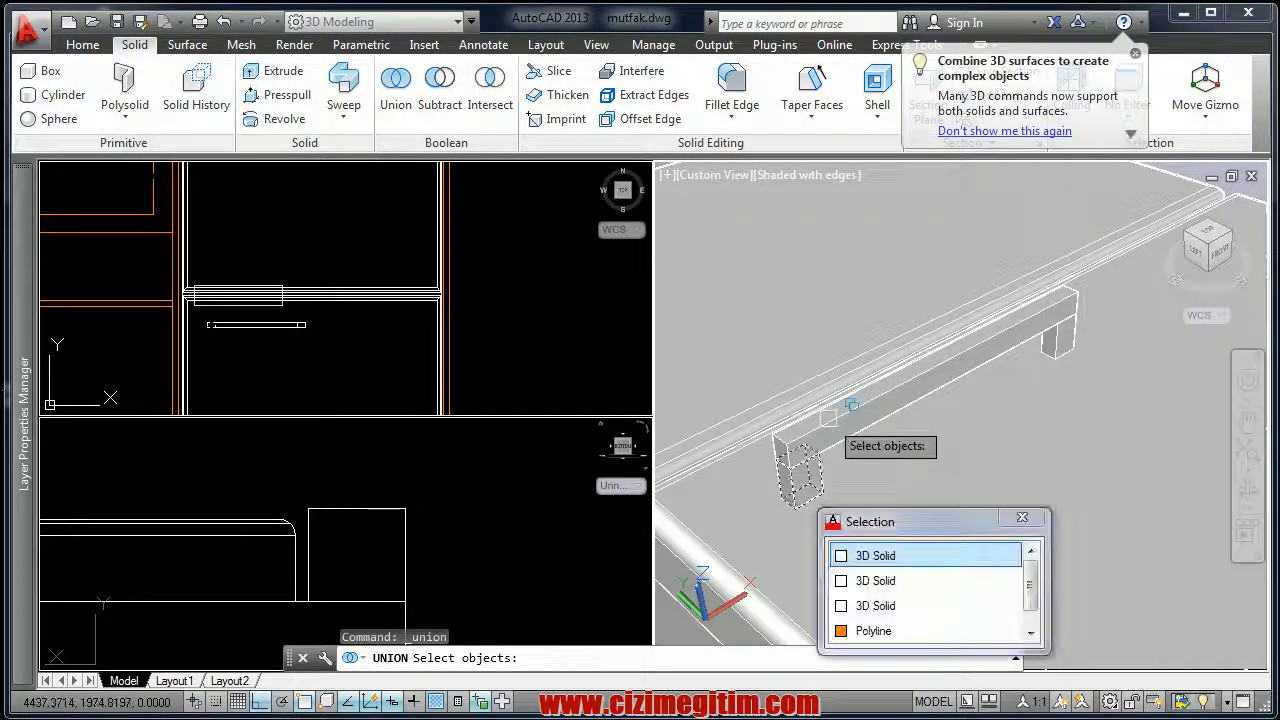
left_click(1083, 347)
left_click(1062, 342)
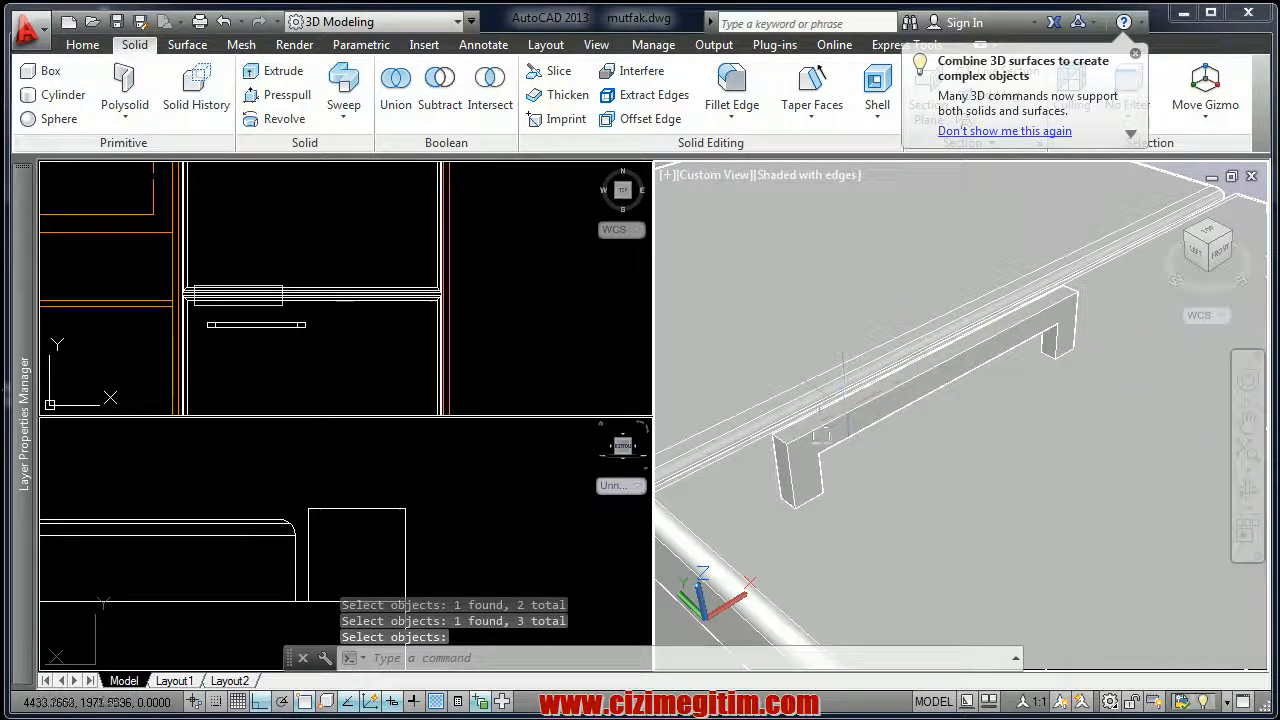
Fillet the outer edge at each end of the handle's grip bar with a radius of 1.2
left_click(731, 90)
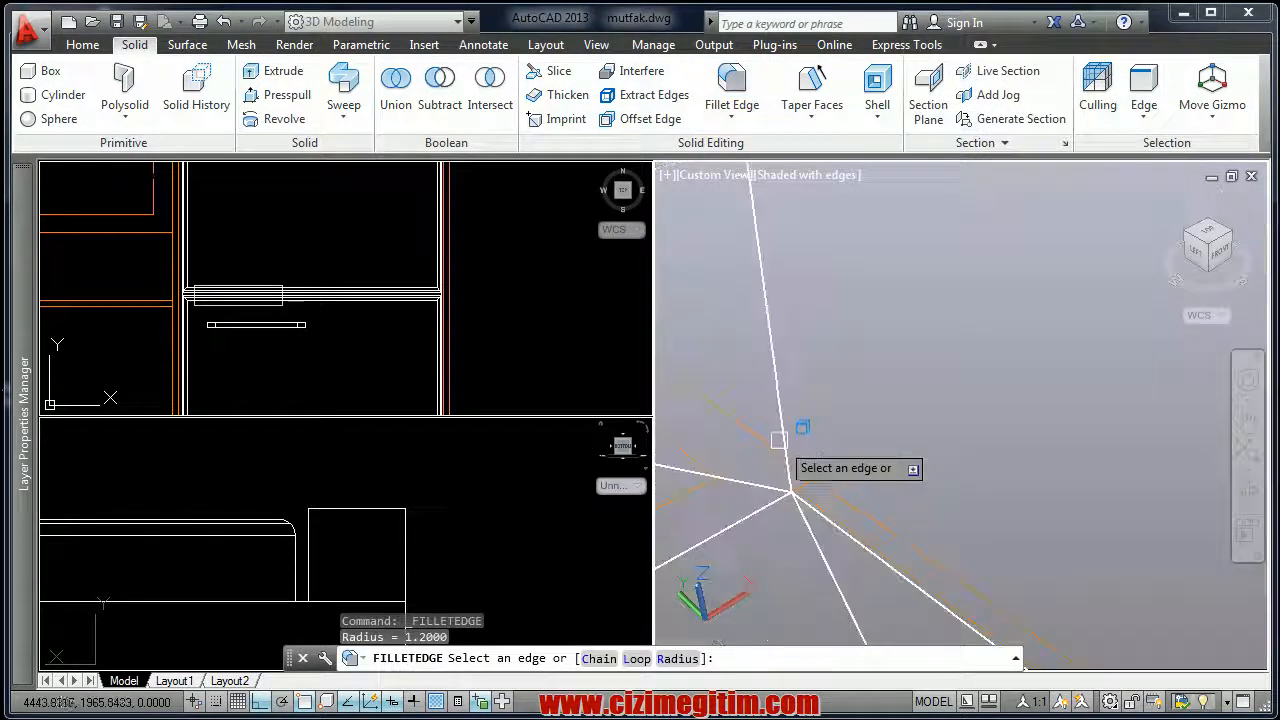
left_click(778, 441)
left_click(828, 506)
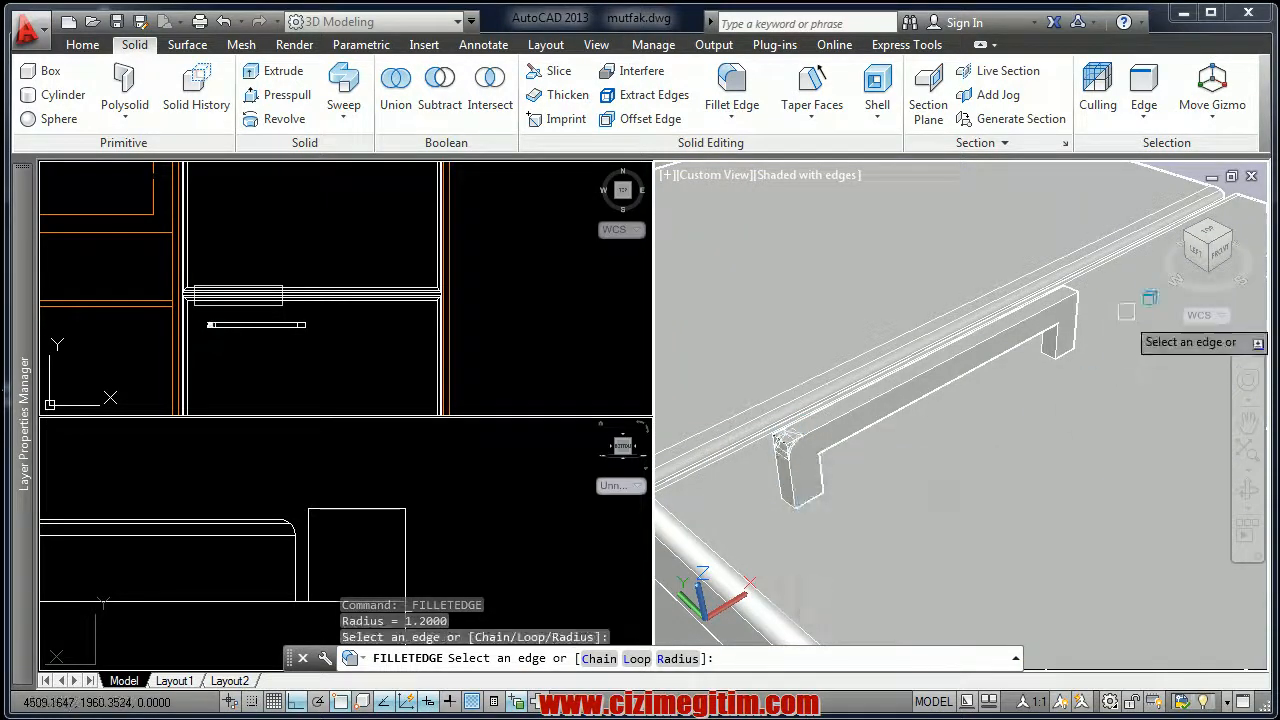
left_click(1075, 282)
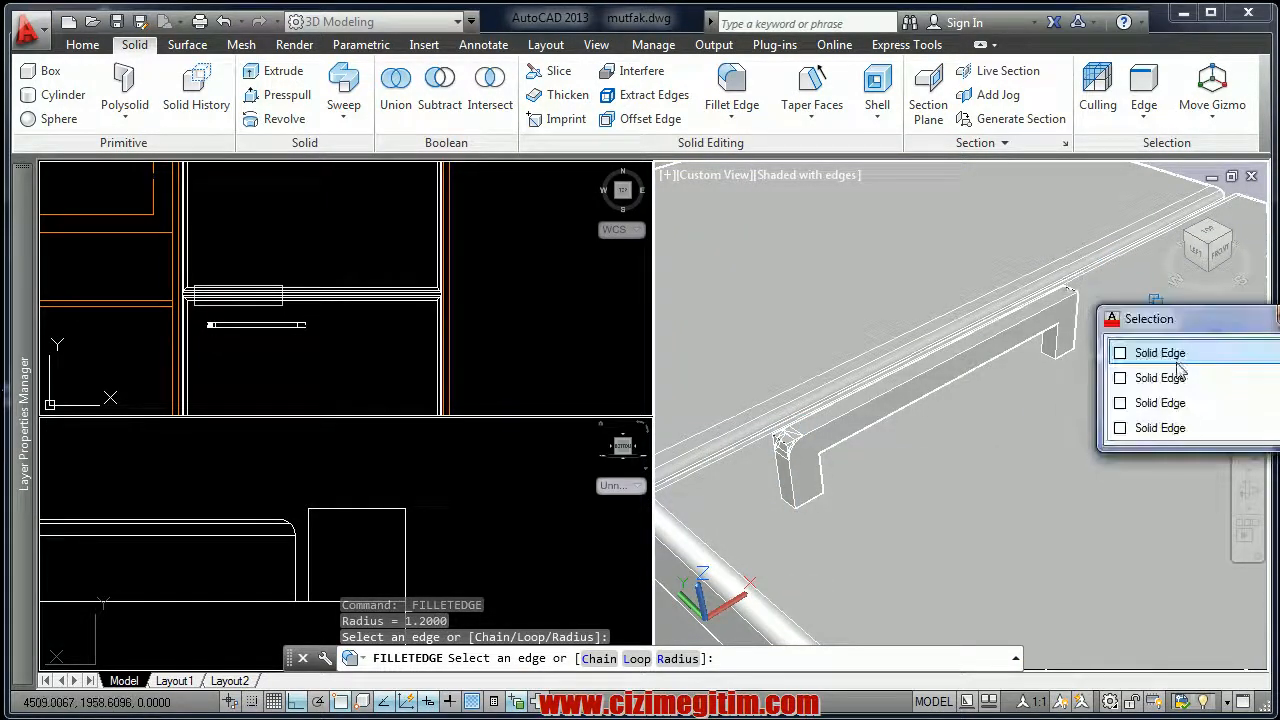
left_click(1140, 352)
right_click(1095, 343)
left_click(1108, 348)
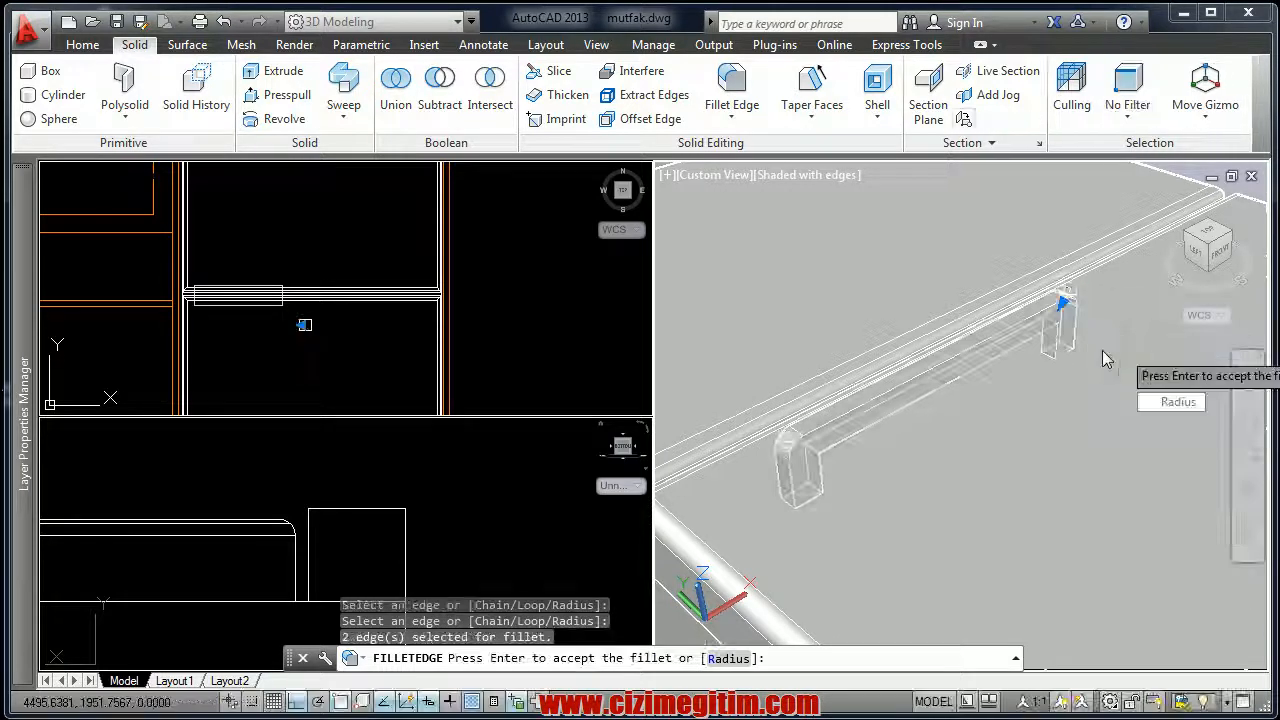
key("Return")
key("Return")
key("Escape")
Copy the finished door handle about 13 units straight up from the lower door onto the upper door
left_click(272, 324)
left_click(272, 324)
right_click(229, 337)
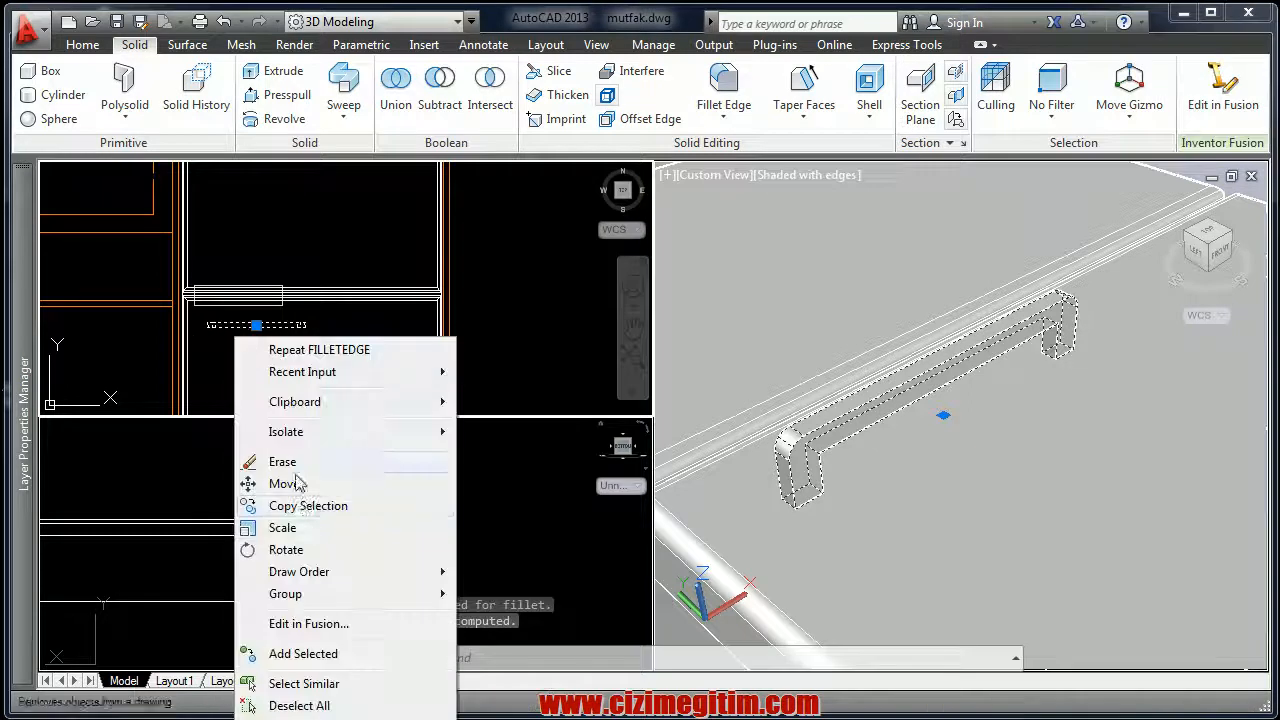
left_click(271, 463)
left_click(331, 385)
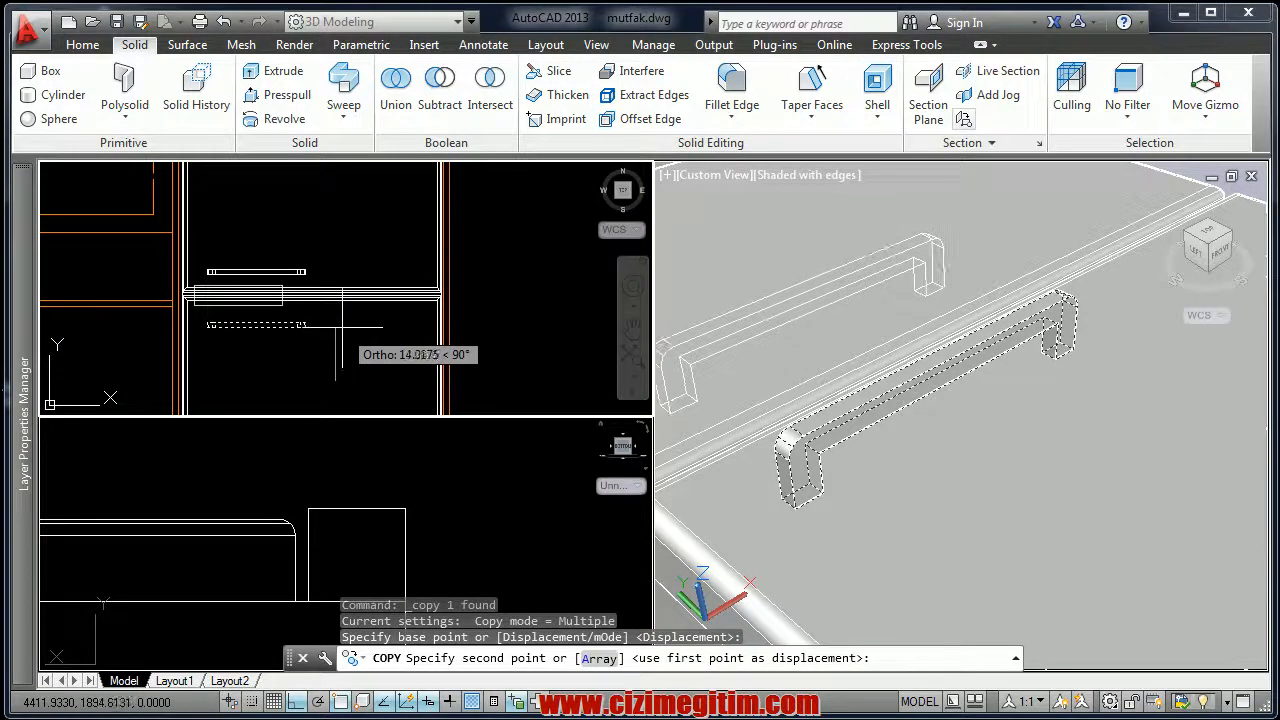
left_click(341, 329)
right_click(341, 329)
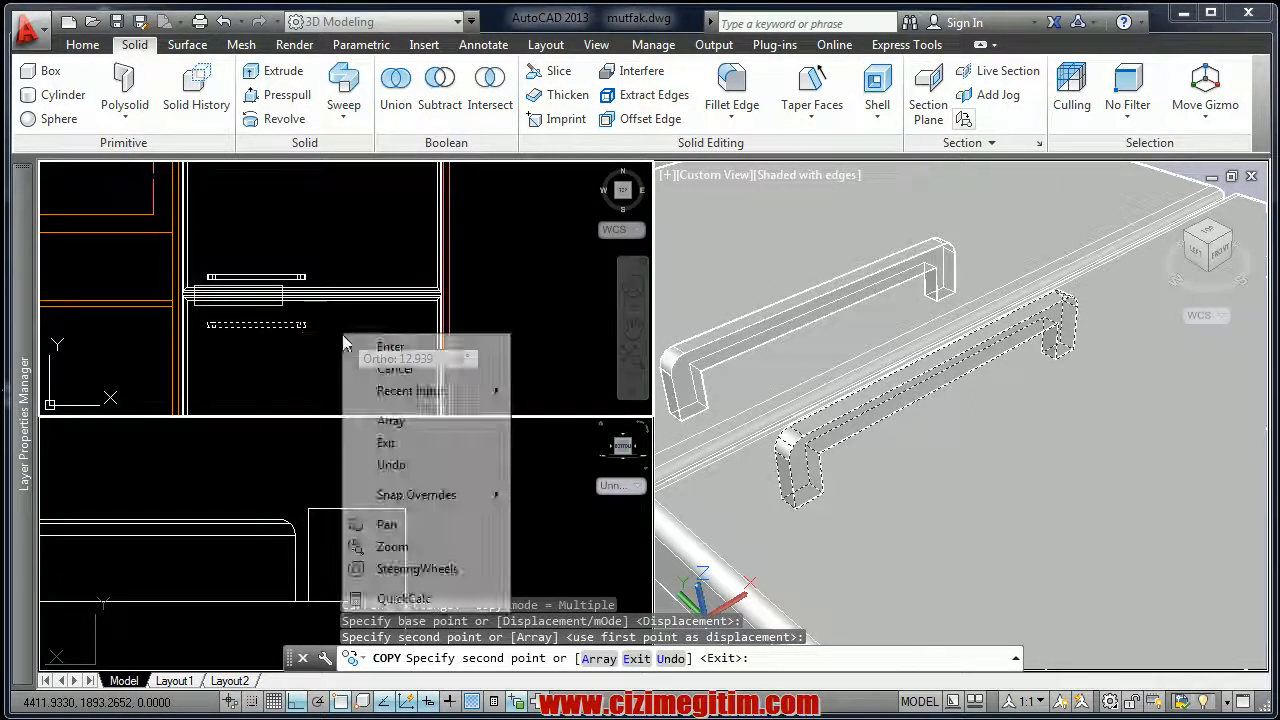
left_click(372, 343)
scroll(1030, 327, "down", 5)
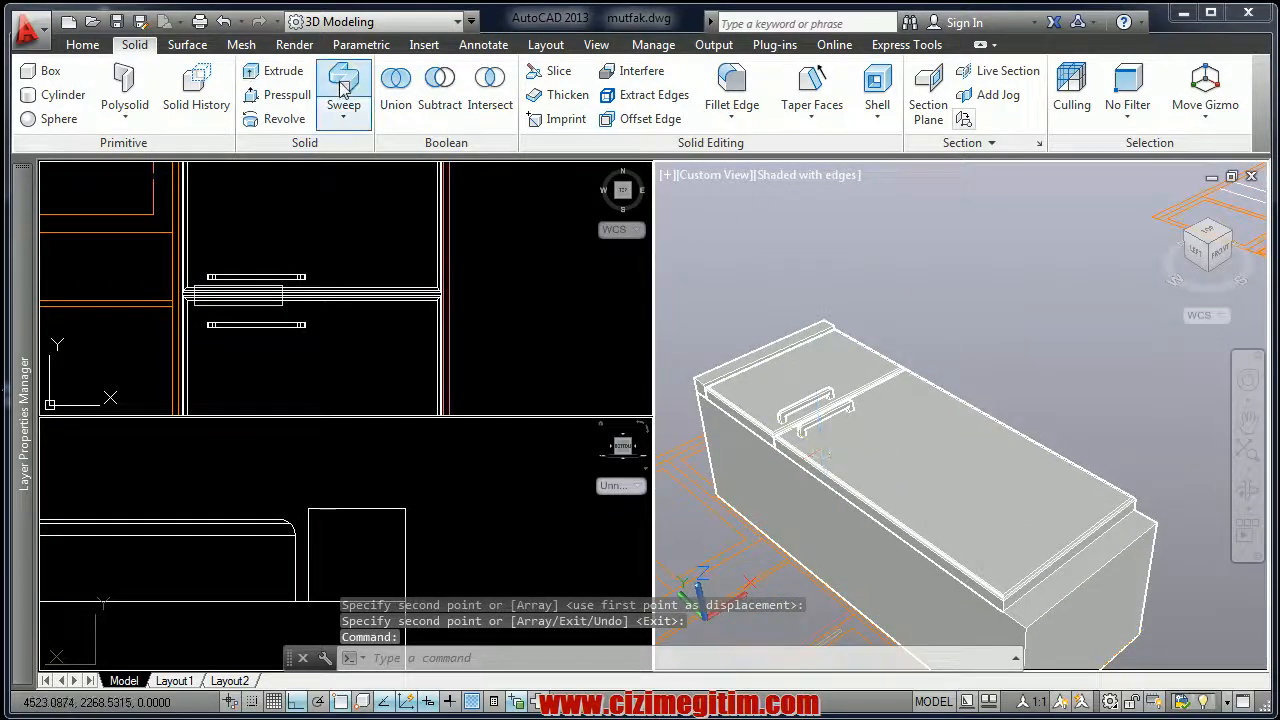
left_click(395, 85)
key("Escape")
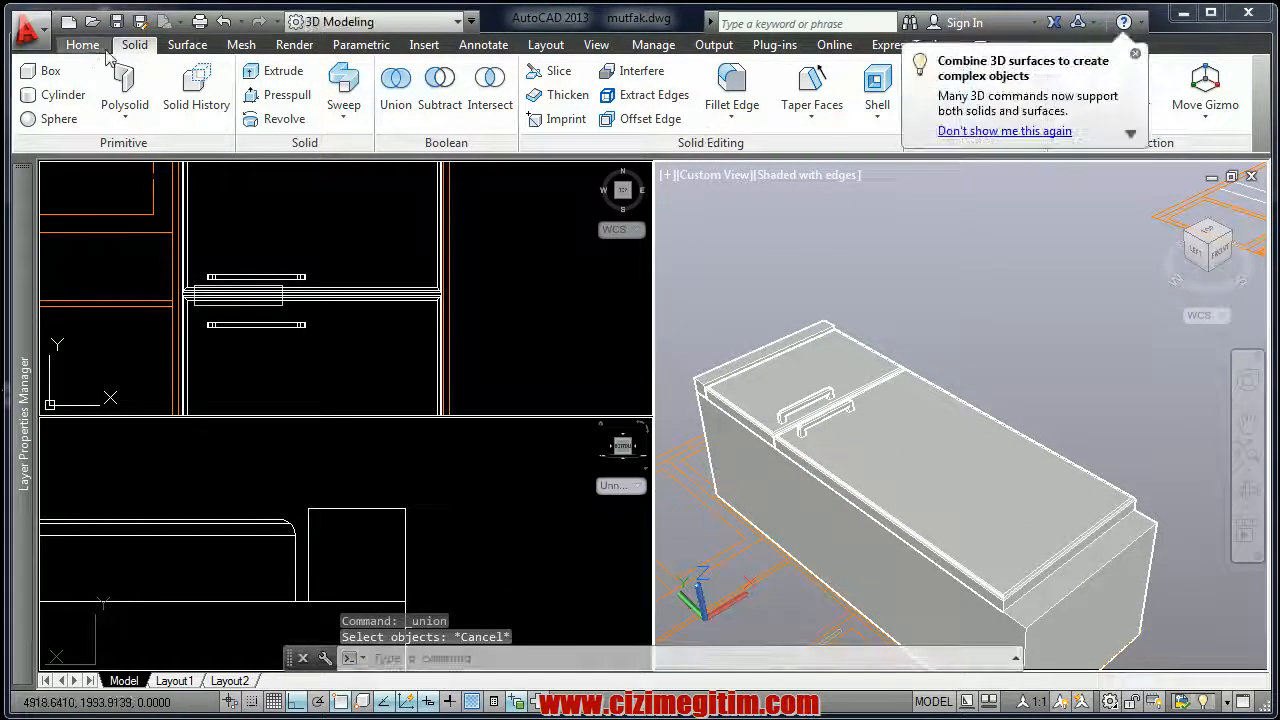
Group the refrigerator's body, both doors, the projecting strip and the two handles into one unnamed group
left_click(83, 44)
left_click(1169, 105)
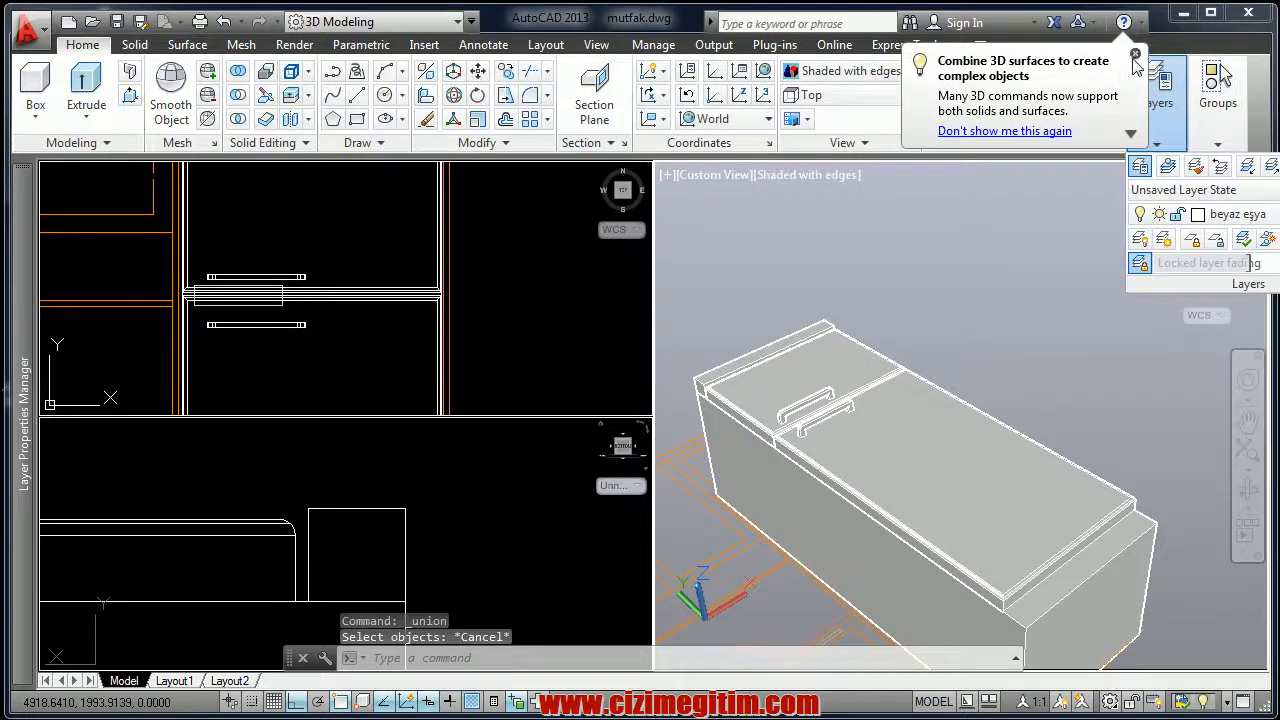
left_click(1135, 55)
left_click(1218, 90)
left_click(1207, 180)
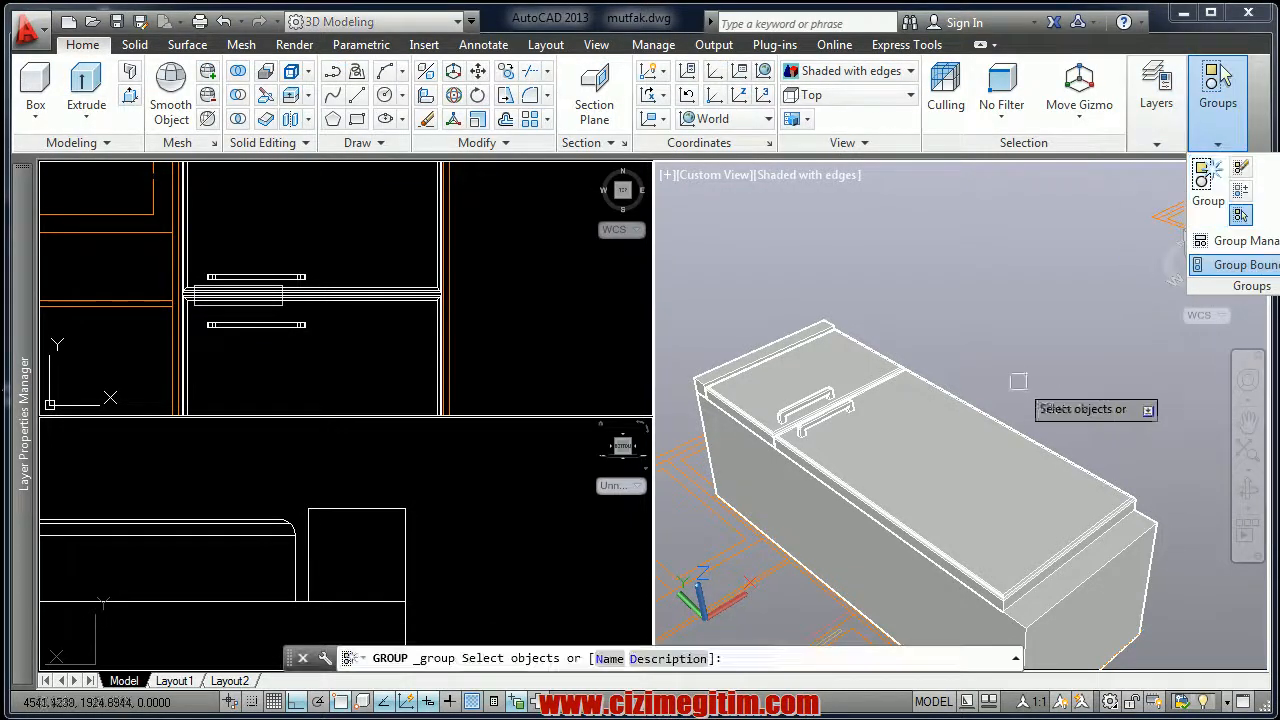
left_click(1190, 555)
left_click(840, 428)
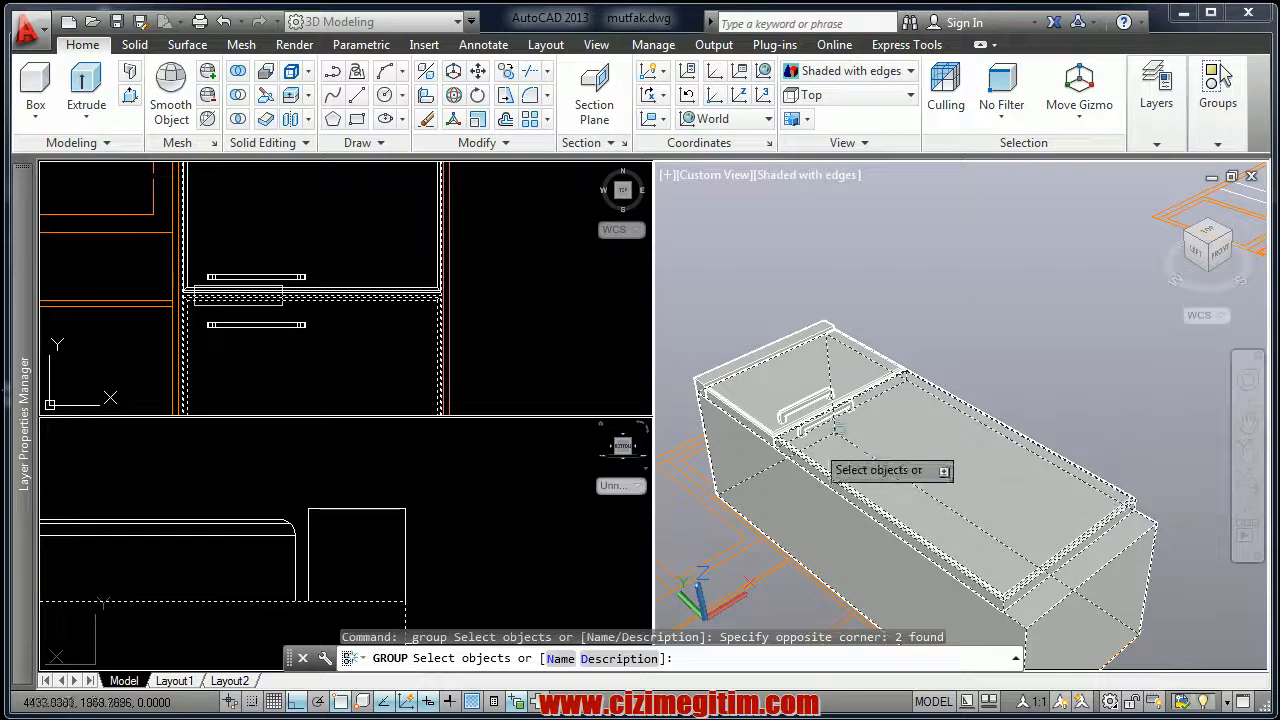
left_click(836, 404)
left_click(828, 391)
left_click(748, 384)
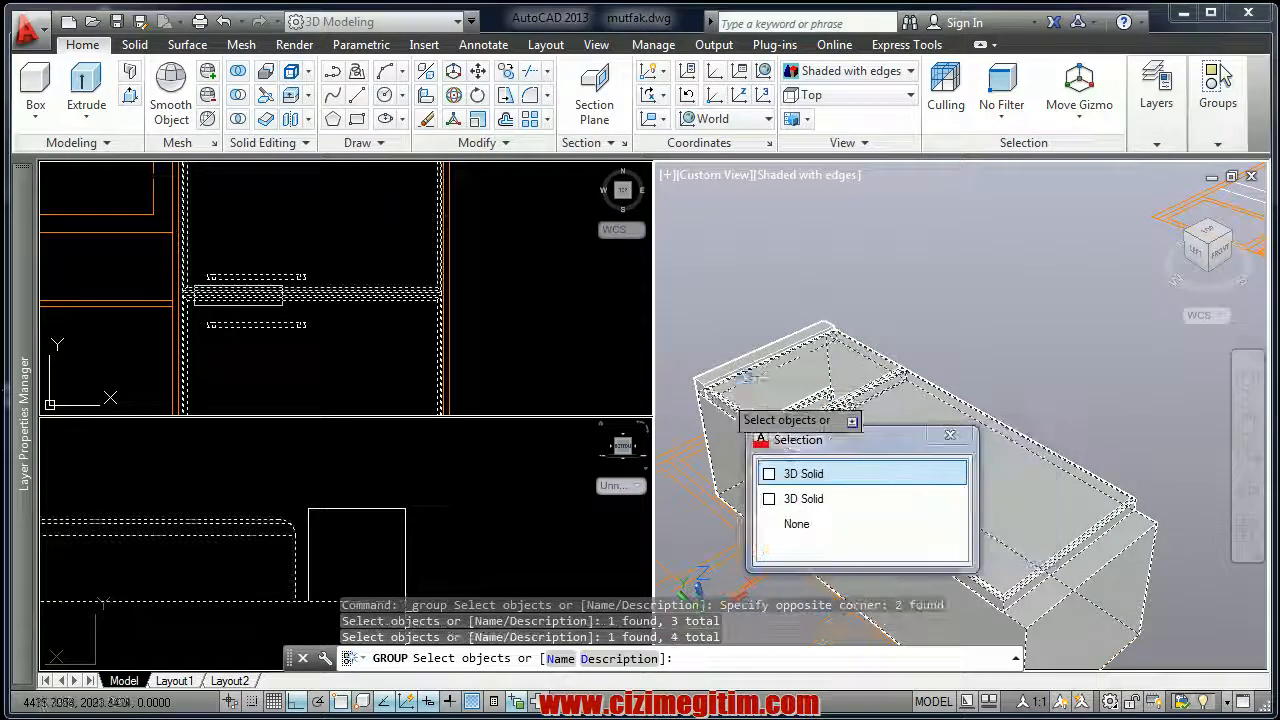
left_click(718, 361)
right_click(718, 334)
left_click(742, 346)
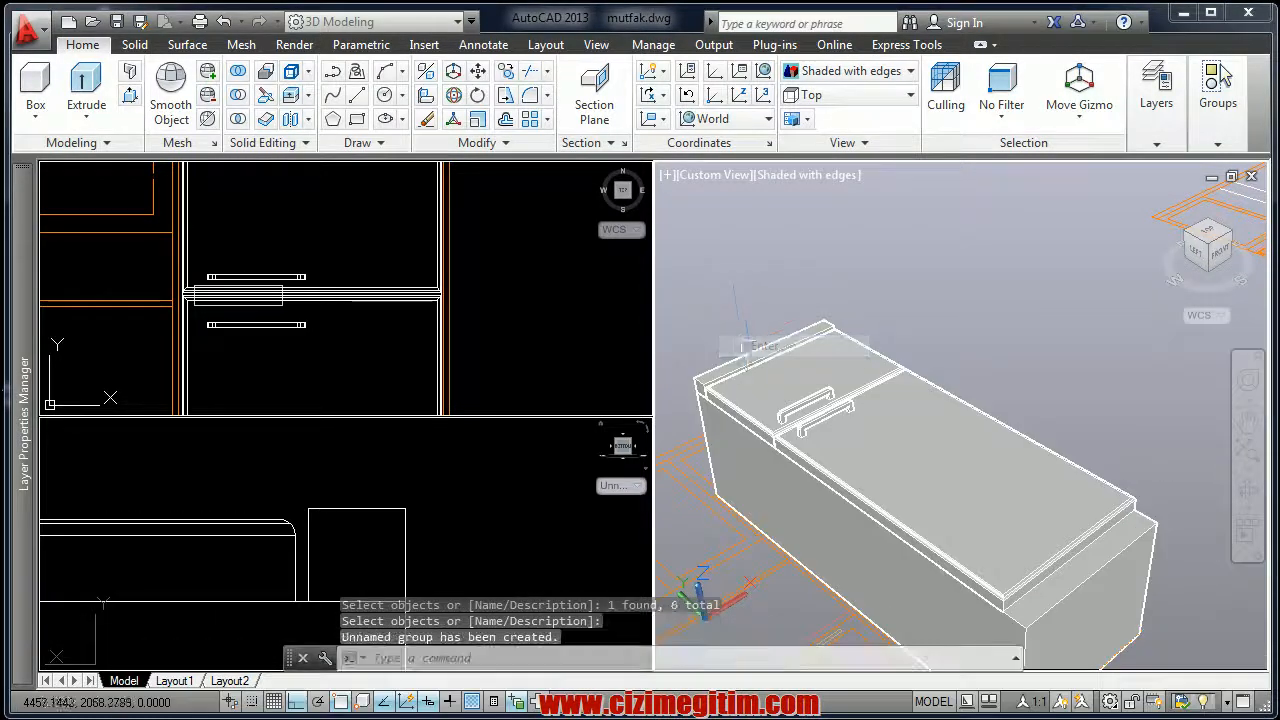
Try to move the selected refrigerator geometry from the flat elevation drawing to the 3D kitchen cabinet model
scroll(1010, 400, "down", 4)
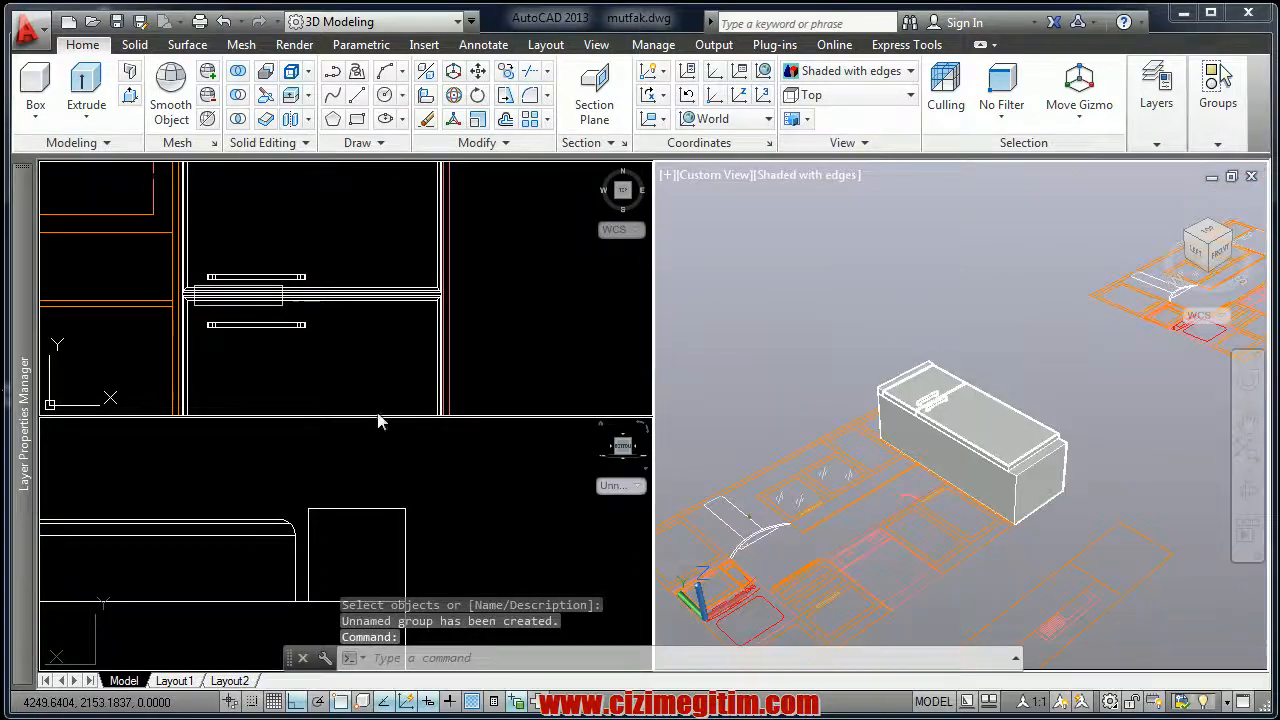
left_click(360, 310)
scroll(322, 301, "down", 4)
middle_click_drag(306, 344, 380, 220)
scroll(393, 343, "up", 2)
left_click(392, 343)
left_click(500, 431)
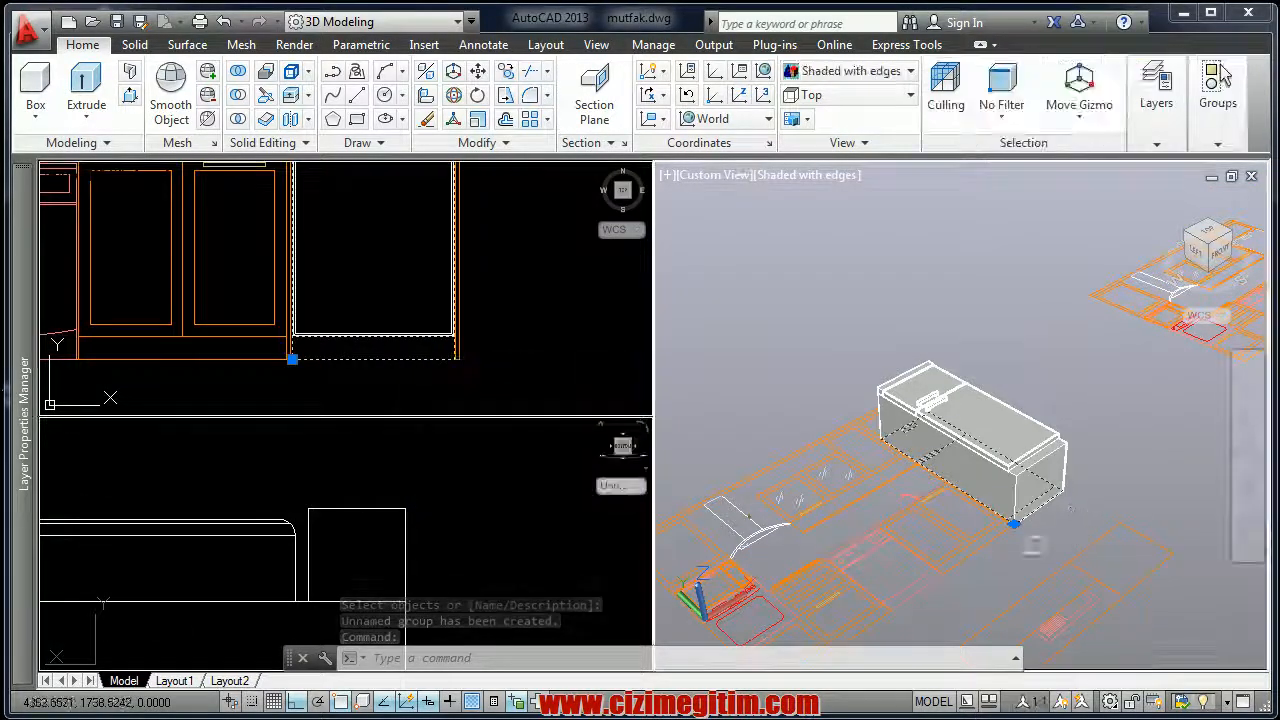
right_click(1036, 470)
left_click(1084, 484)
middle_click_drag(800, 690, 880, 565)
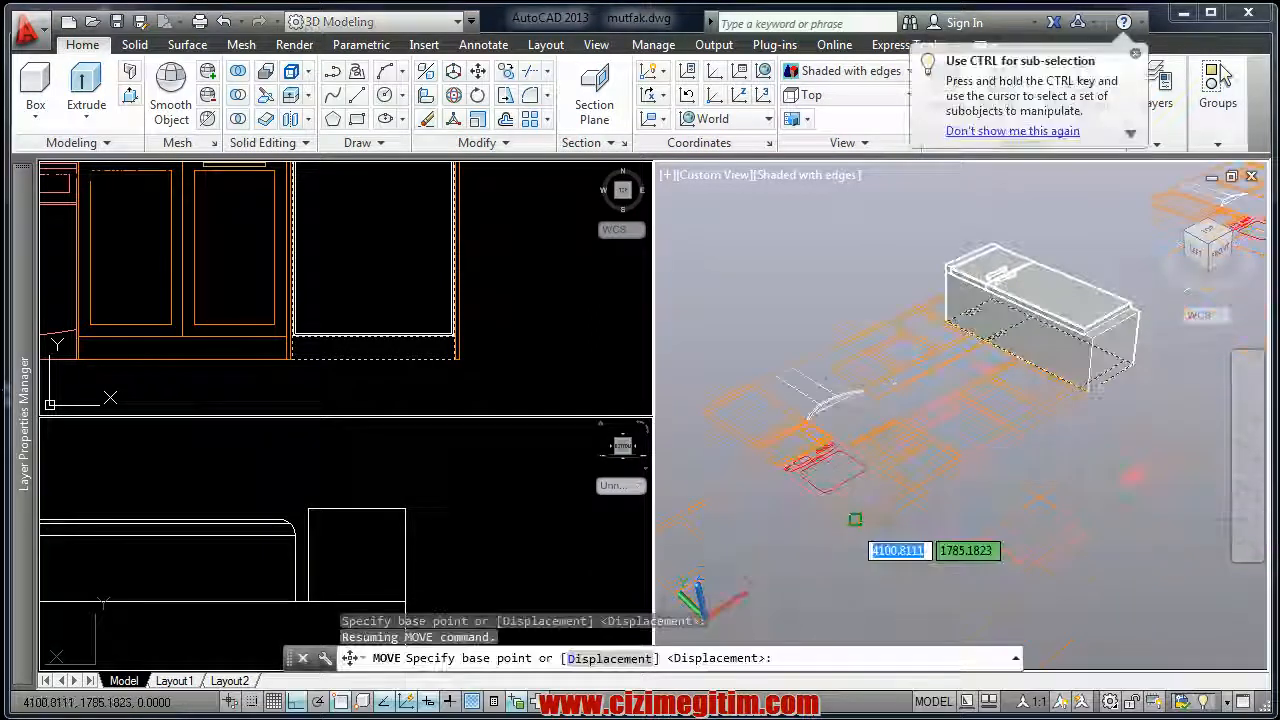
left_click(868, 548)
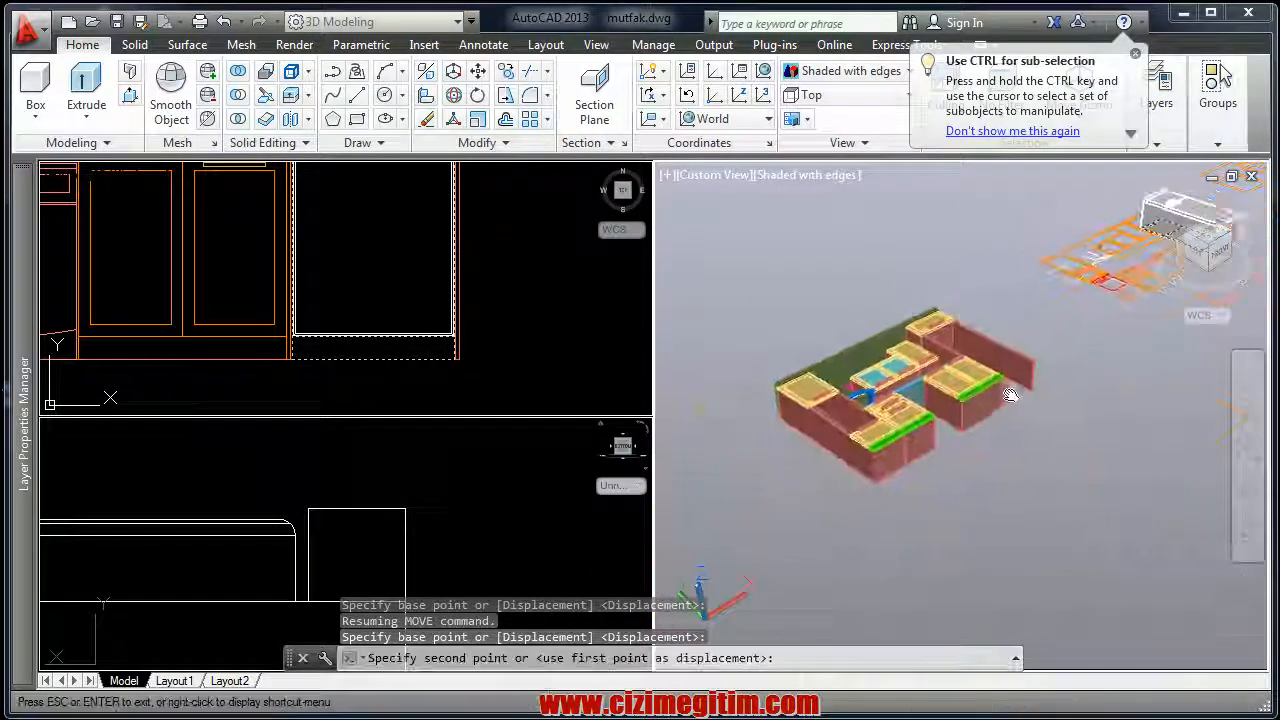
scroll(886, 472, "up", 2)
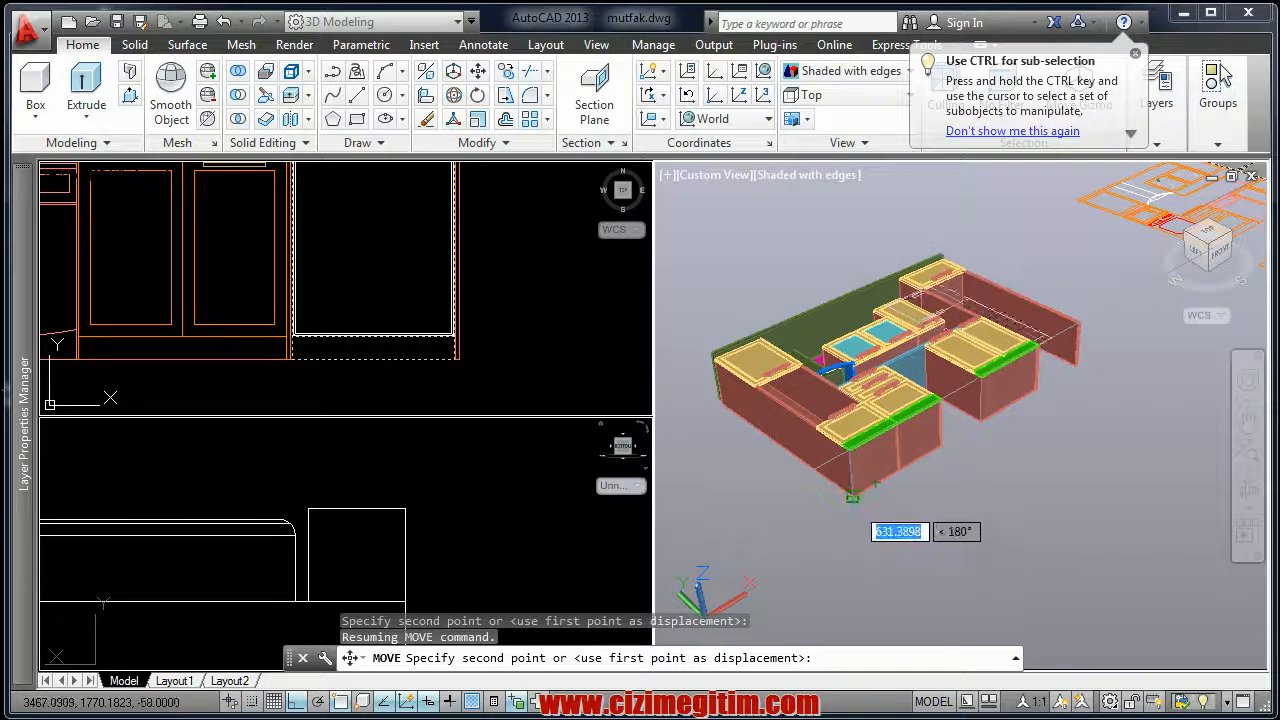
left_click(852, 497)
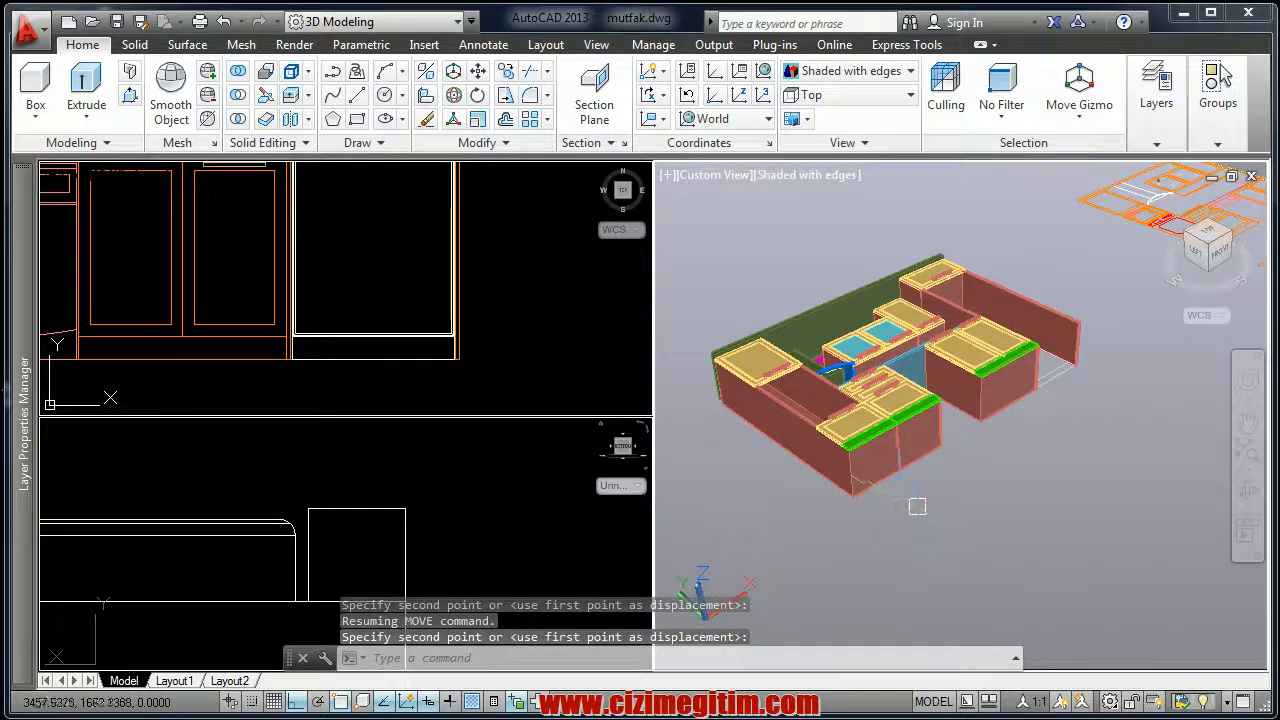
Undo the last move
scroll(994, 463, "down", 3)
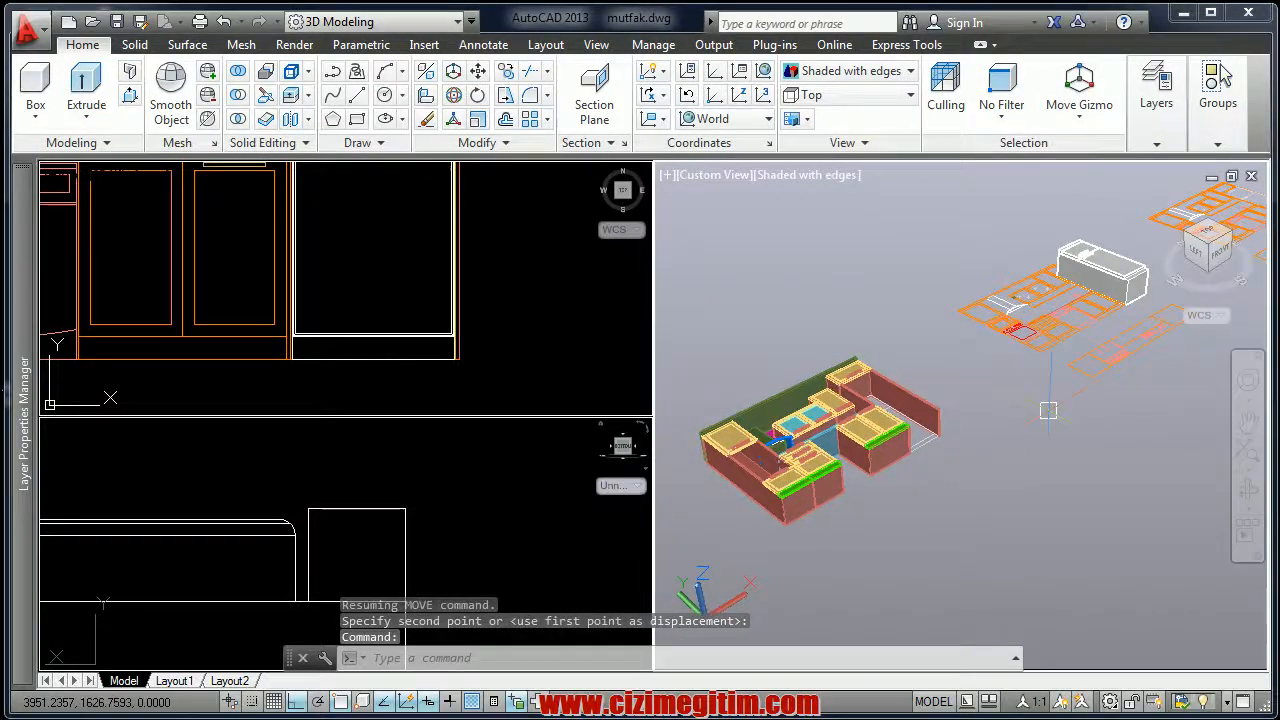
type("u")
key("Return")
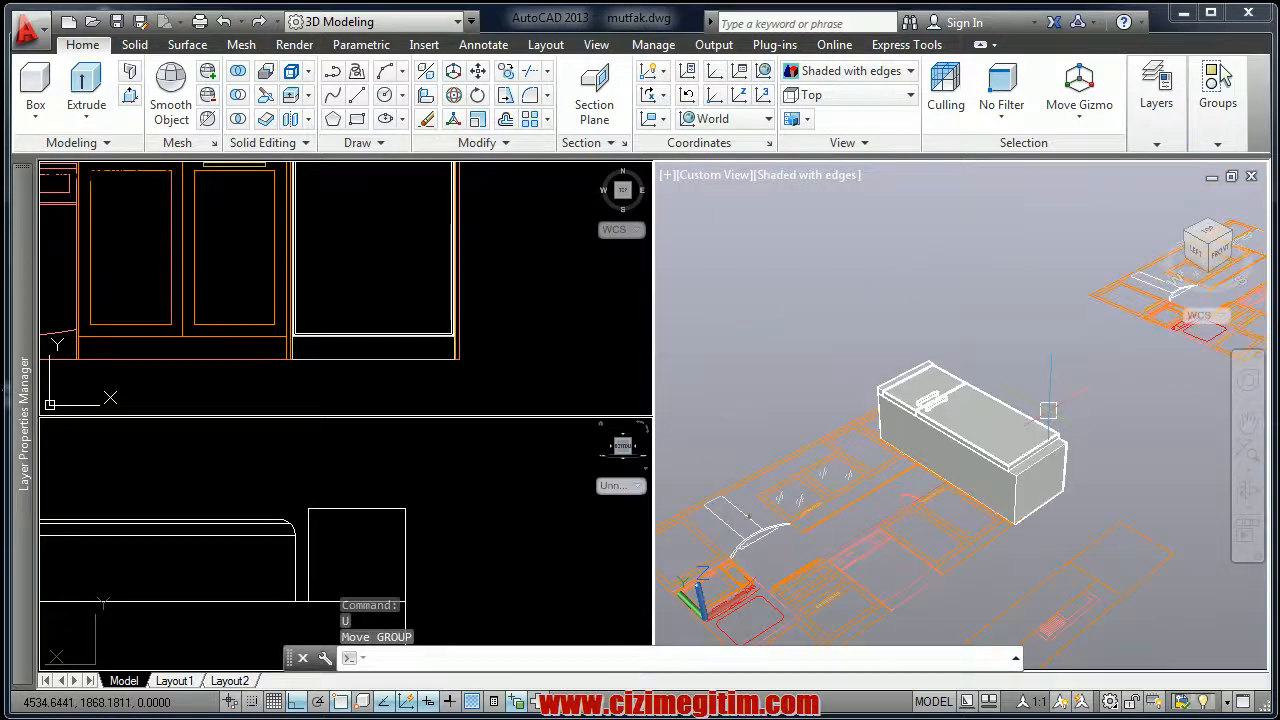
Set the 3D viewport's visual style to 2D Wireframe for a see-through view of the refrigerator
left_click(817, 173)
left_click(862, 228)
scroll(1020, 425, "up", 5)
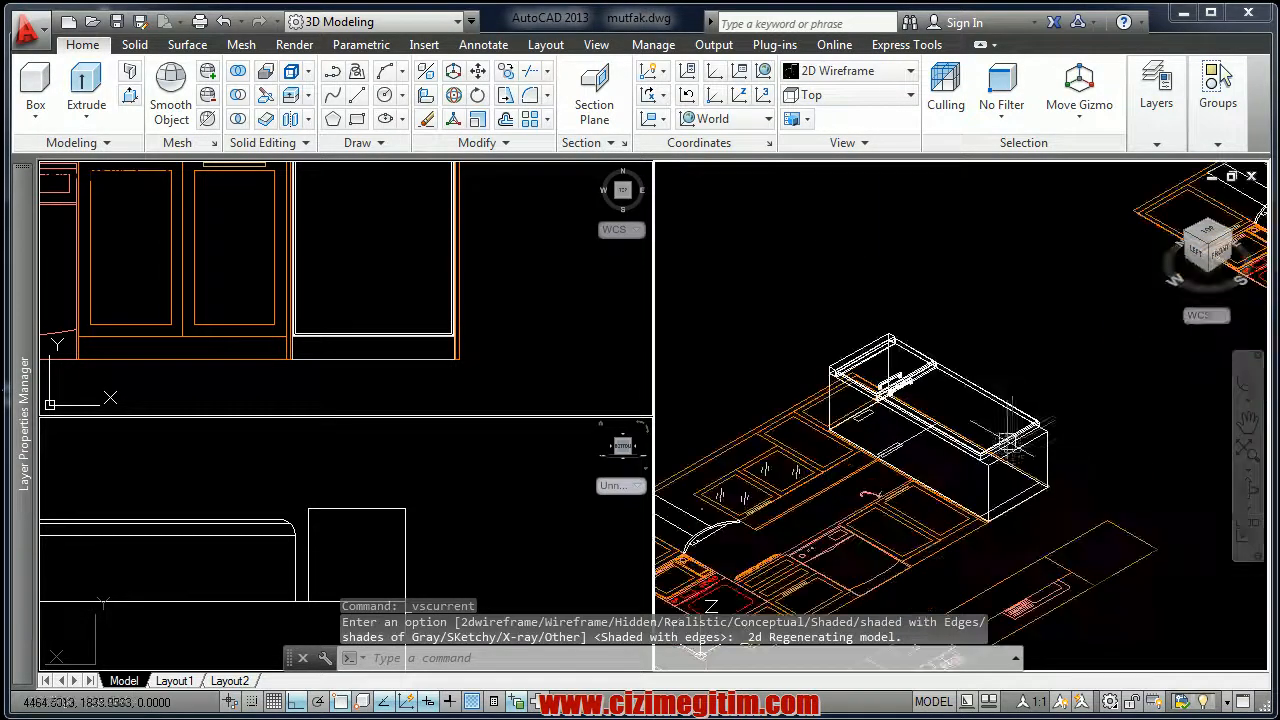
Window-select the whole refrigerator group and move it by a corner point into its empty bay in the 3D kitchen cabinet model
left_click(880, 343)
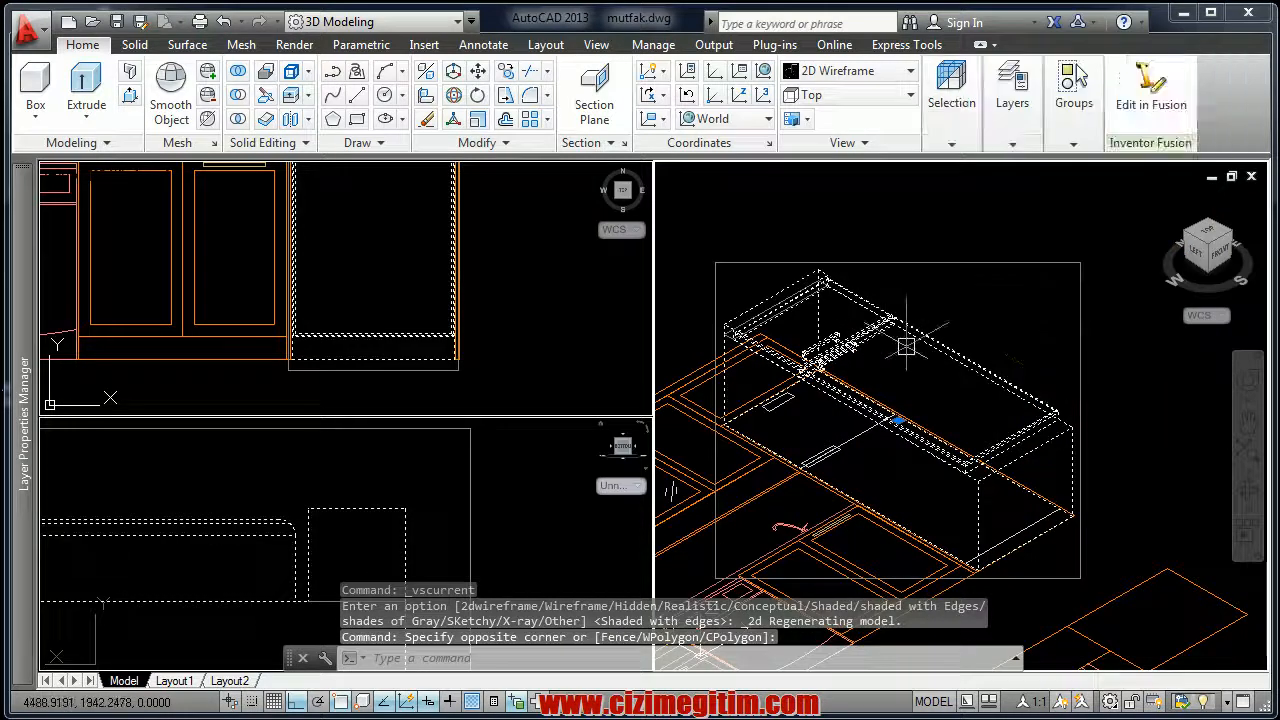
middle_click_drag(830, 458, 903, 363)
right_click(905, 368)
left_click(954, 514)
scroll(957, 514, "down", 5)
scroll(914, 525, "up", 8)
left_click(868, 448)
scroll(857, 371, "up", 5)
scroll(951, 397, "up", 3)
middle_click_drag(783, 438, 917, 478)
left_click(828, 457)
right_click(857, 485)
key("Escape")
scroll(885, 464, "down", 7)
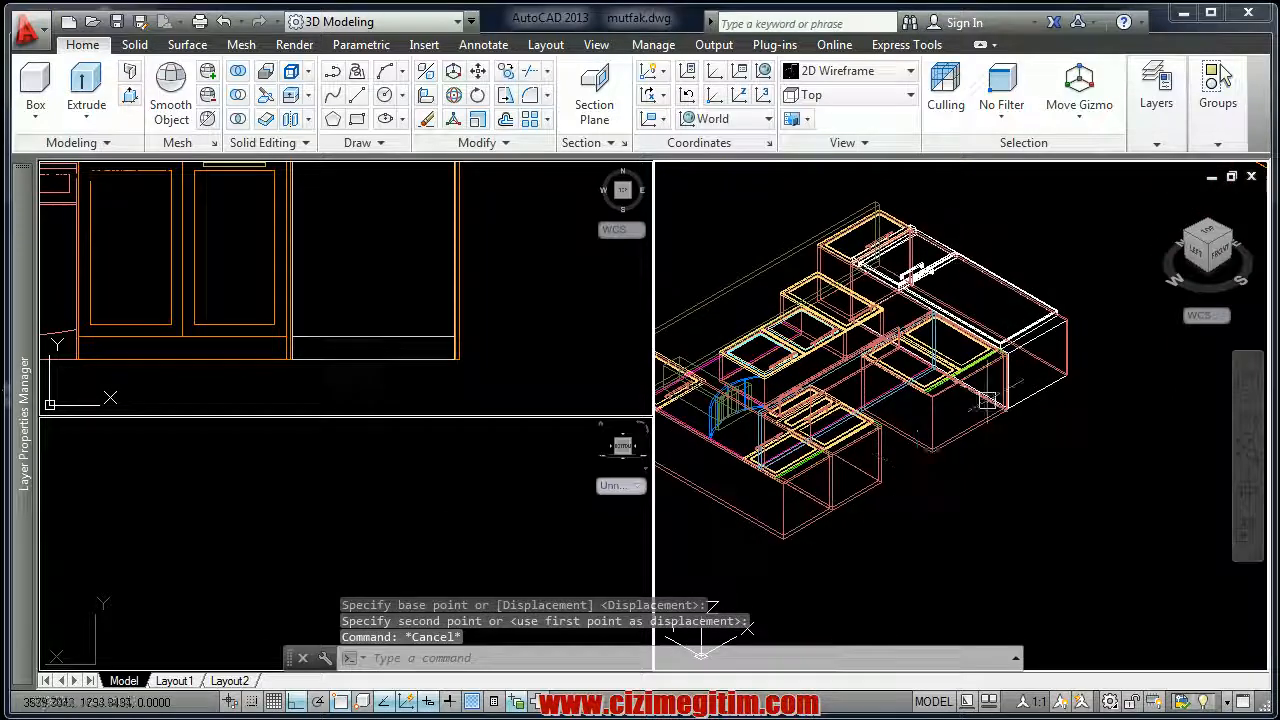
Set the 3D viewport's visual style back to Shaded with edges and inspect the refrigerator's fit among the kitchen cabinets
left_click(797, 178)
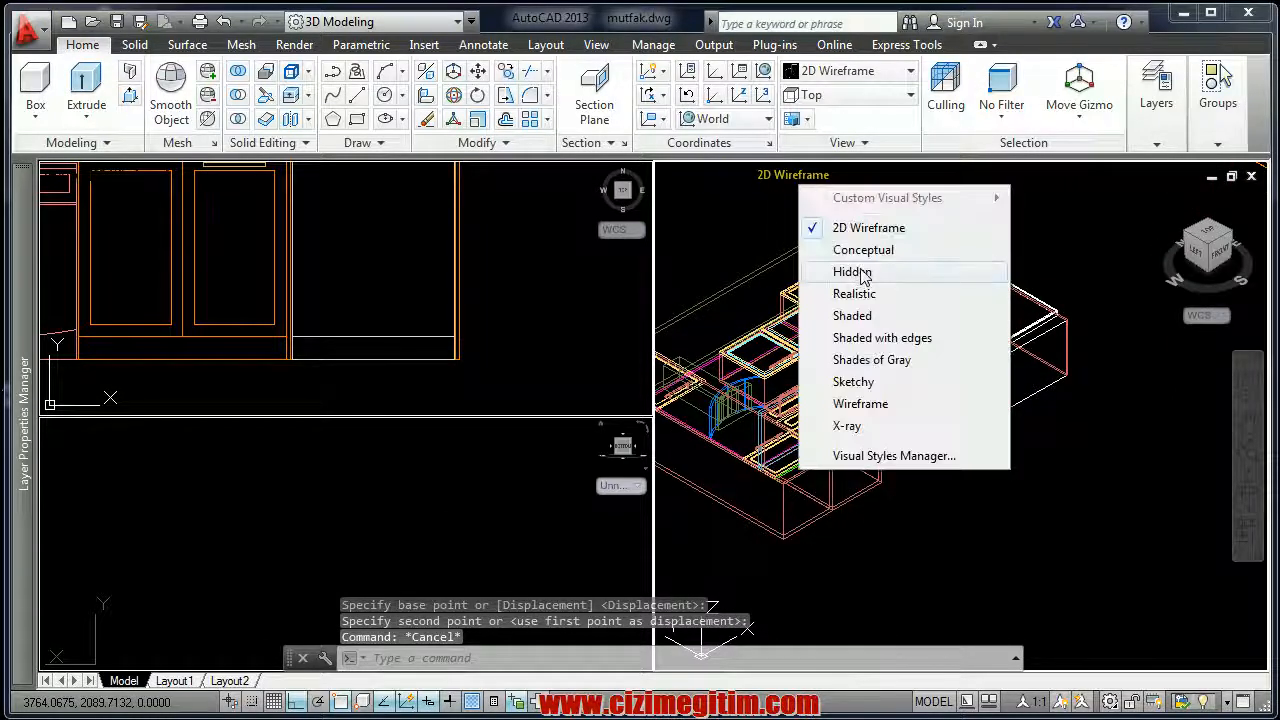
left_click(875, 338)
scroll(1000, 260, "up", 5)
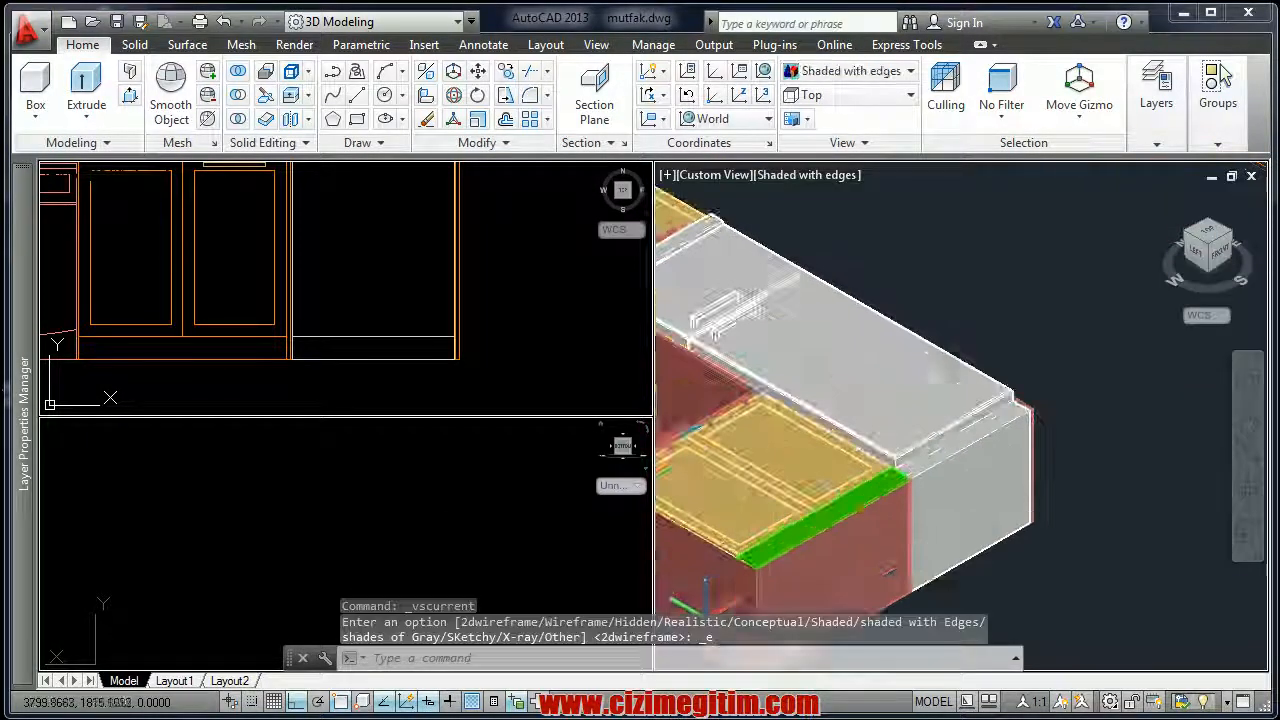
scroll(854, 356, "down", 6)
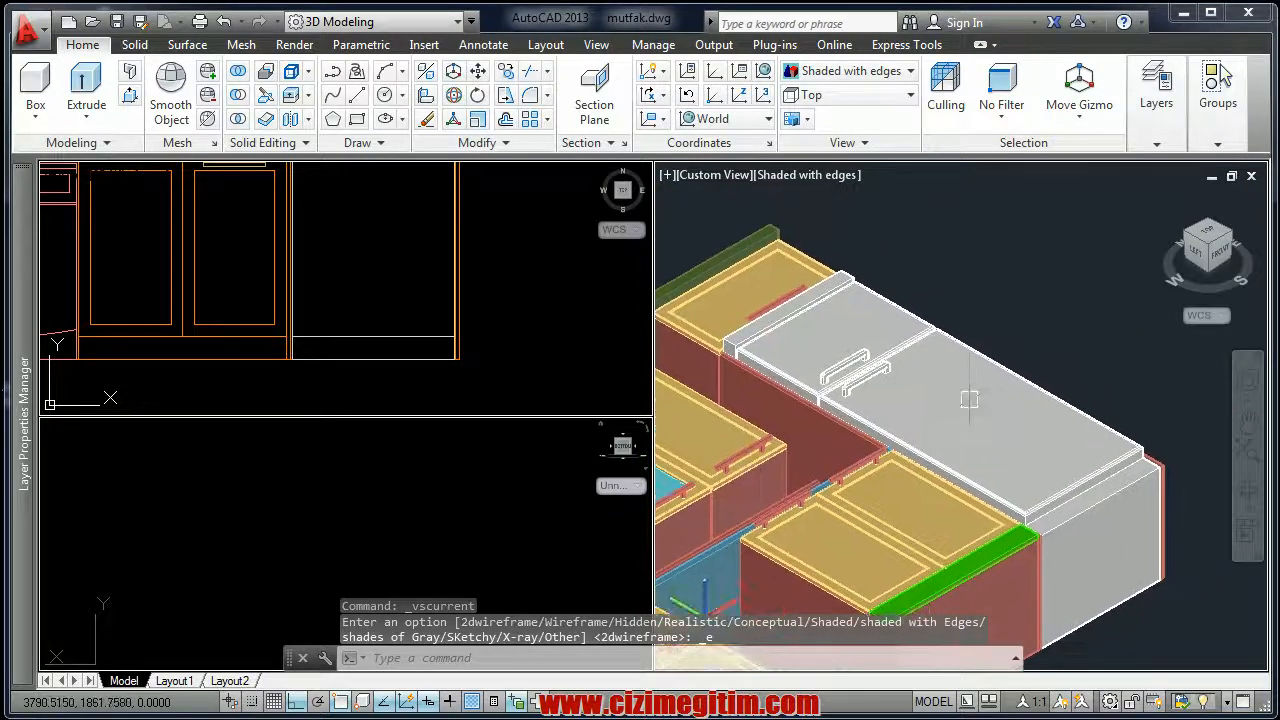
middle_click_drag(844, 380, 932, 335)
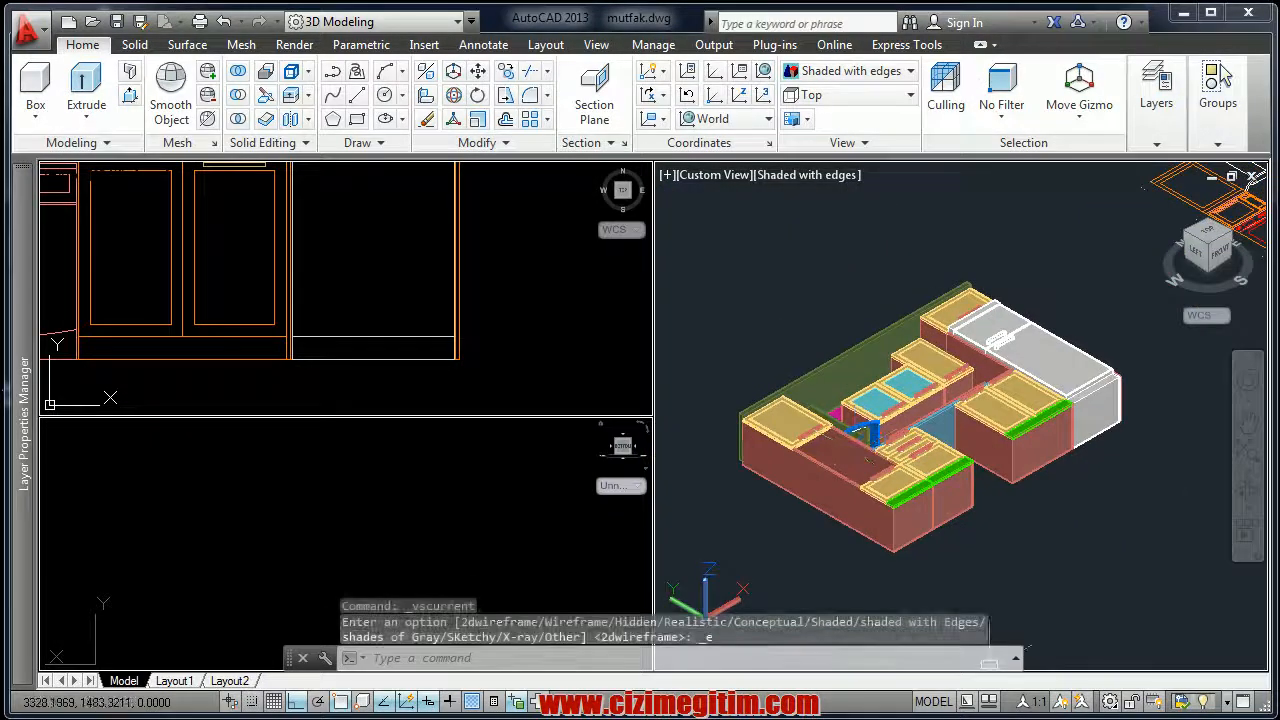